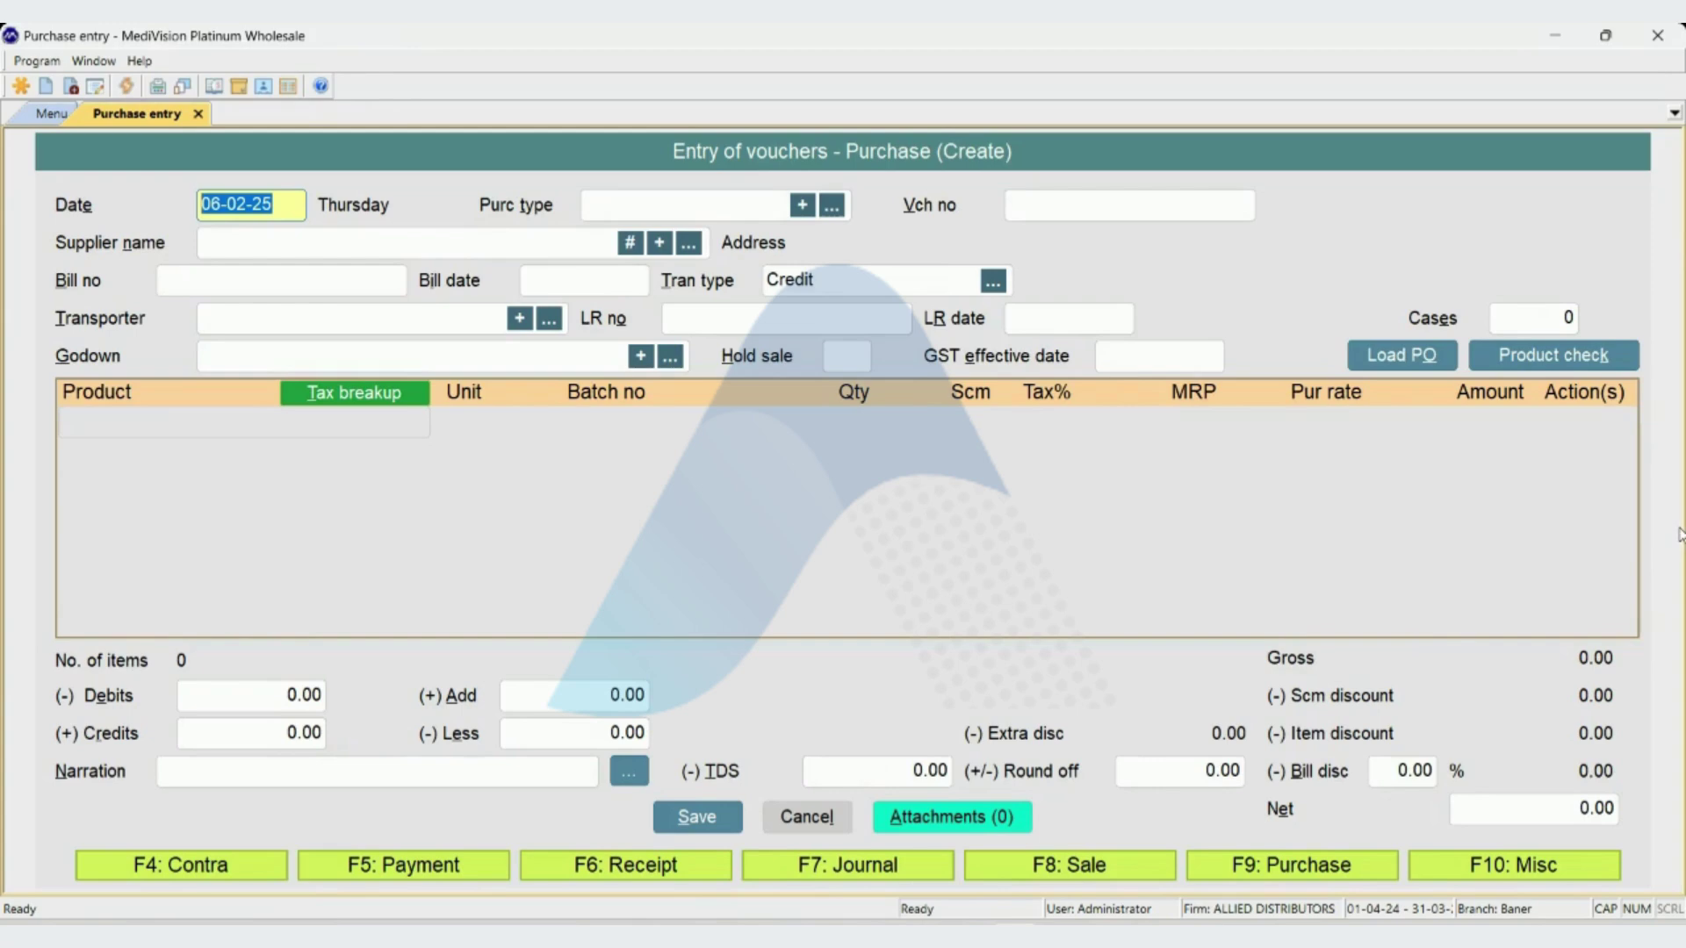
- Start the voucher with the default date, purchase type Purchase and supplier CIPLA LIMITED
{"action": "key", "text": "Return"}
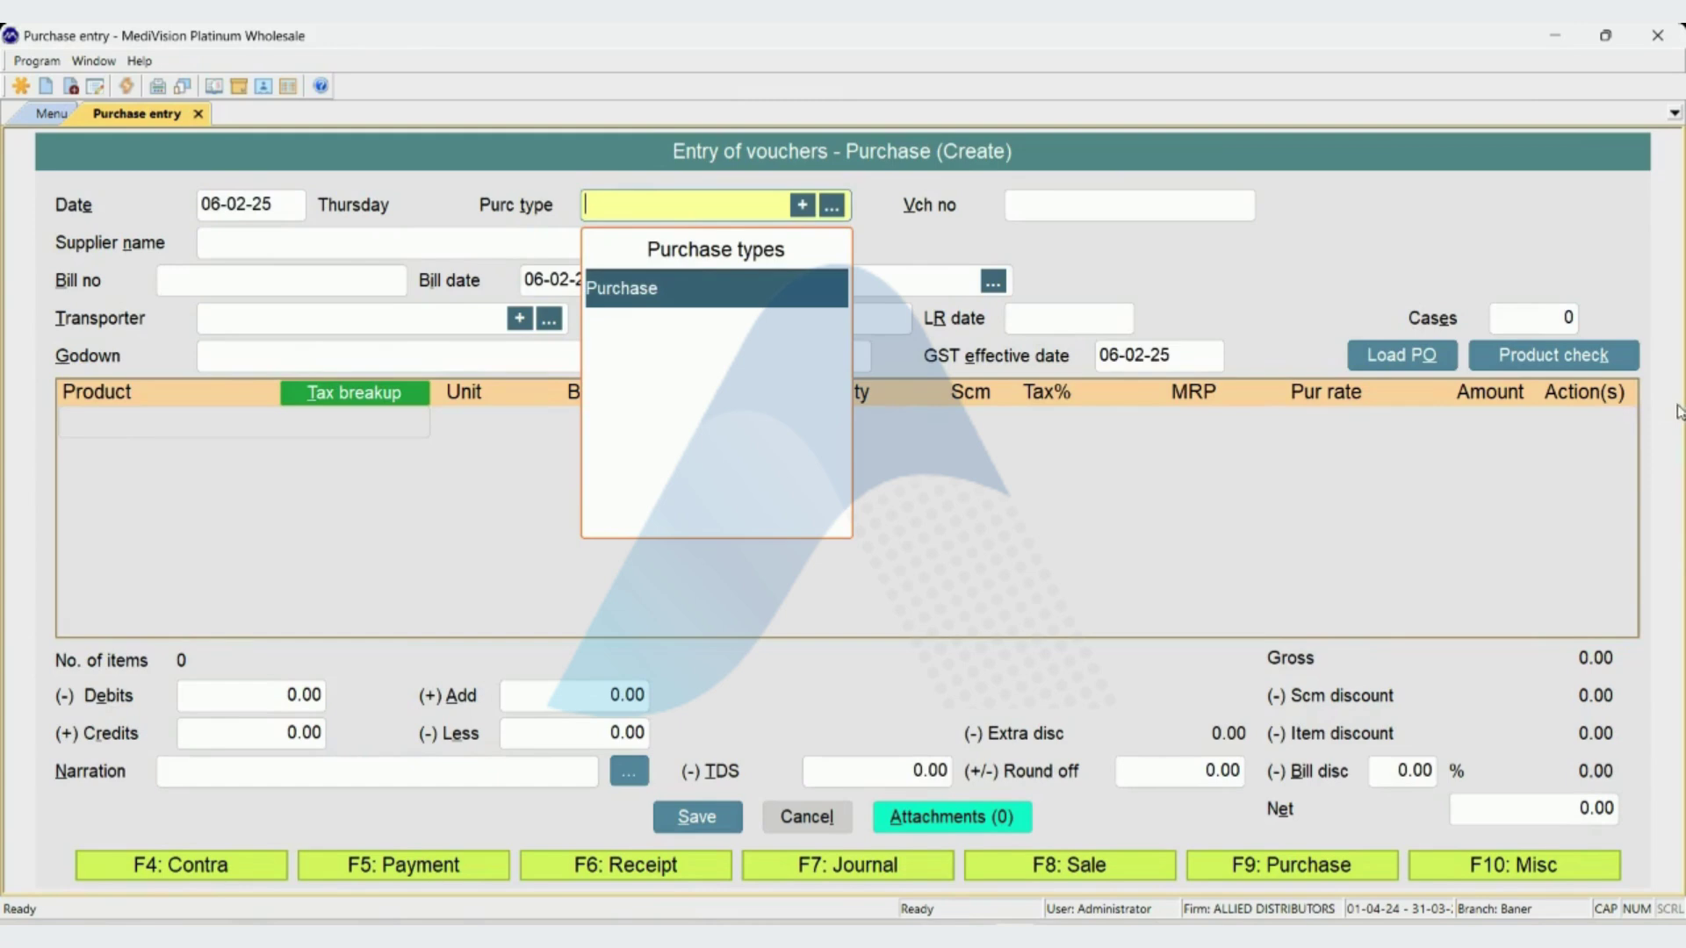
{"action": "key", "text": "alt+c"}
{"action": "key", "text": "Return"}
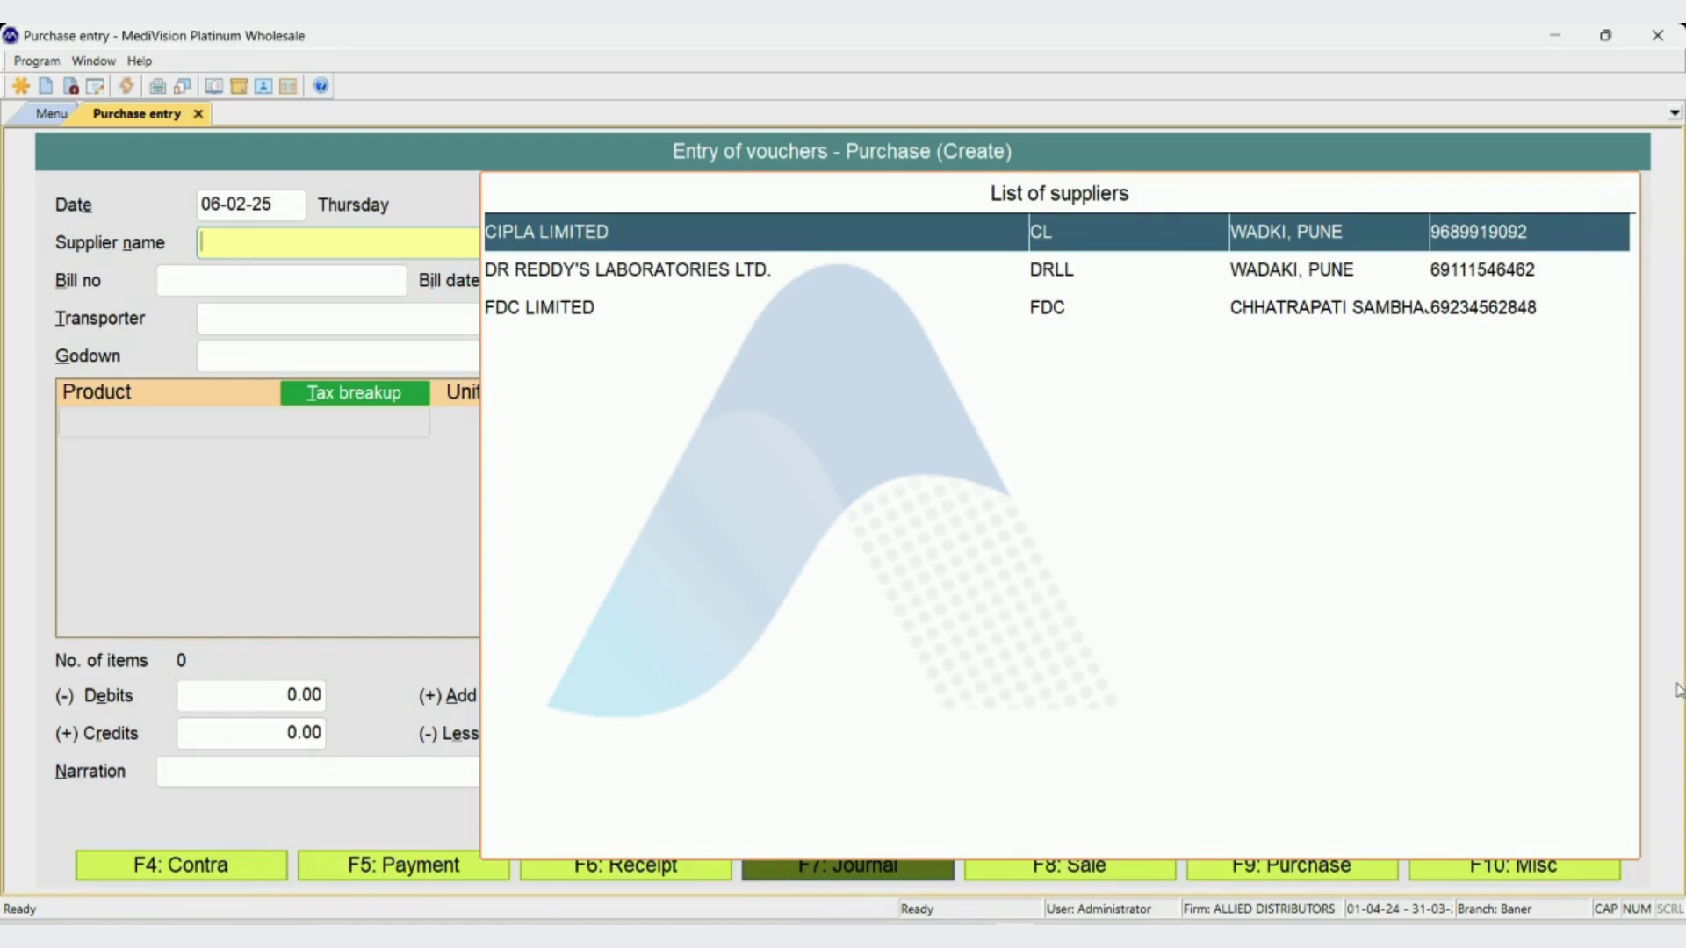
{"action": "key", "text": "Return"}
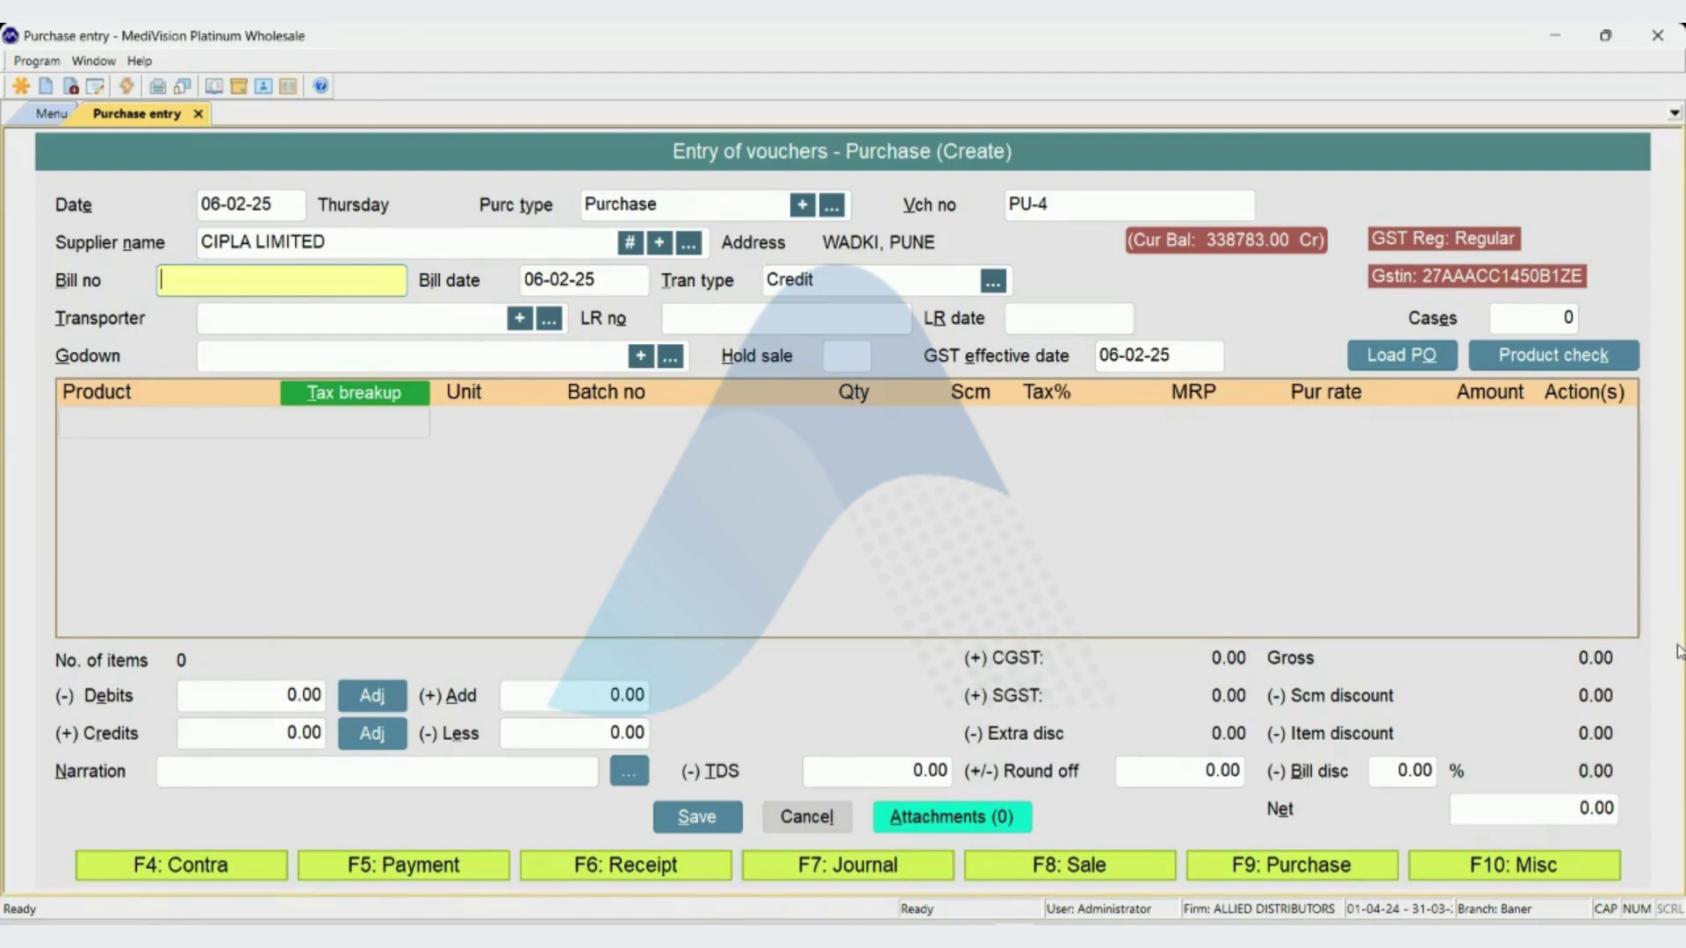
- Enter bill number 72158, accept the default bill date, and set the transaction type to Credit
{"action": "type", "text": "72158"}
{"action": "key", "text": "Return"}
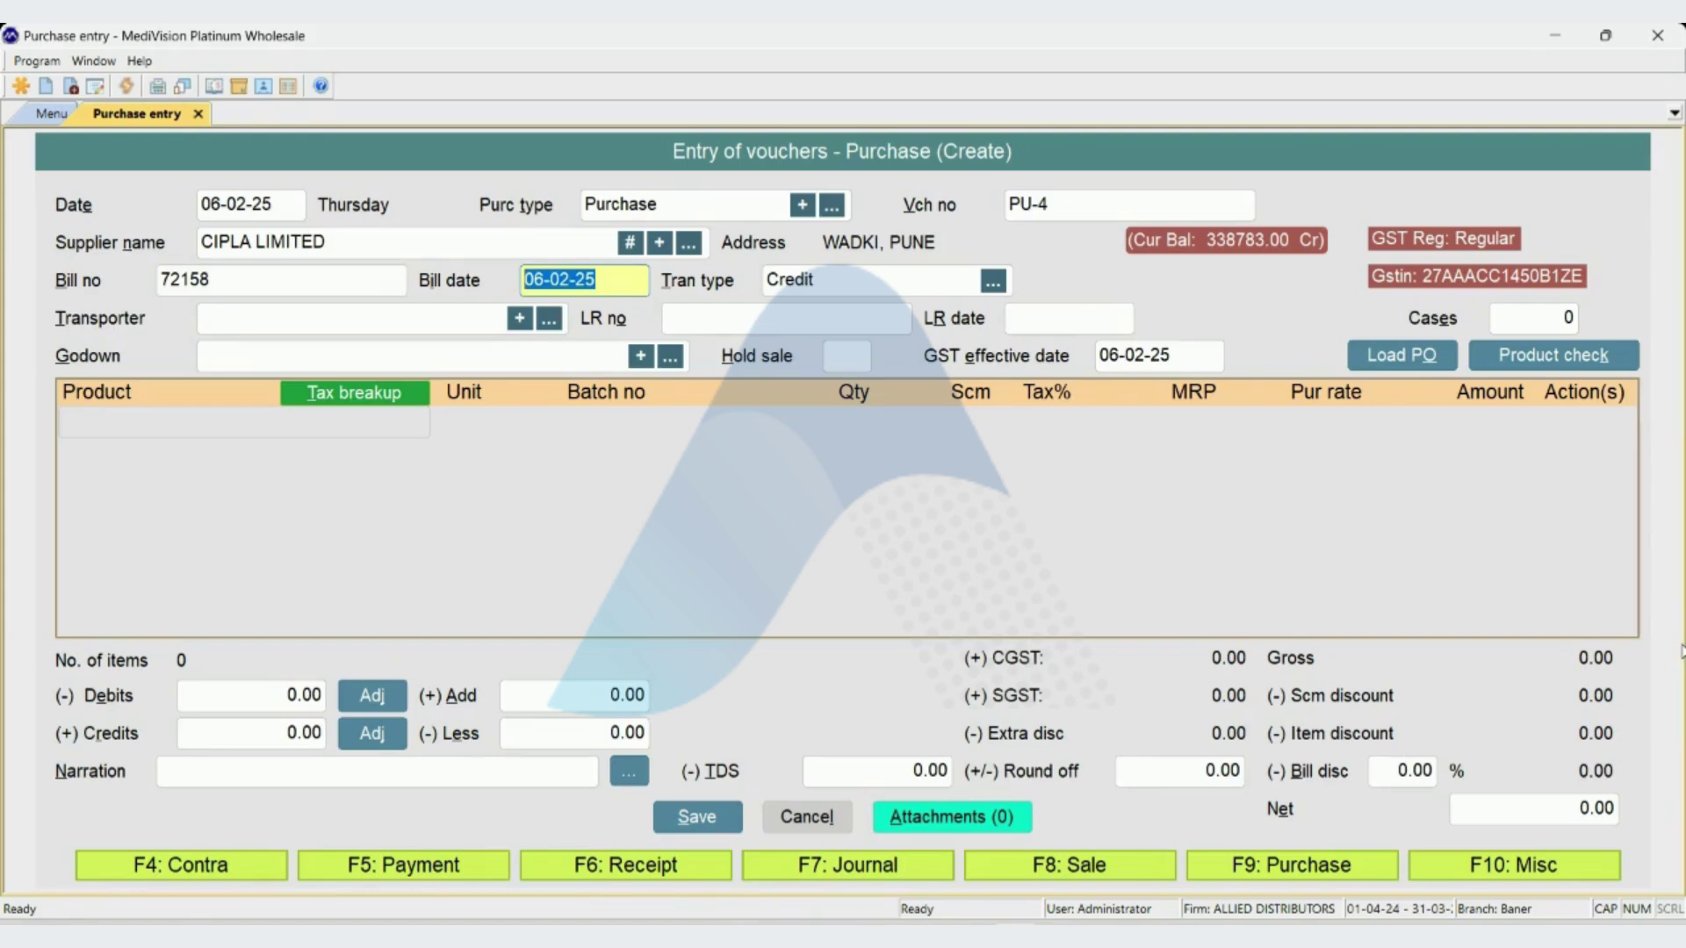
{"action": "key", "text": "Return"}
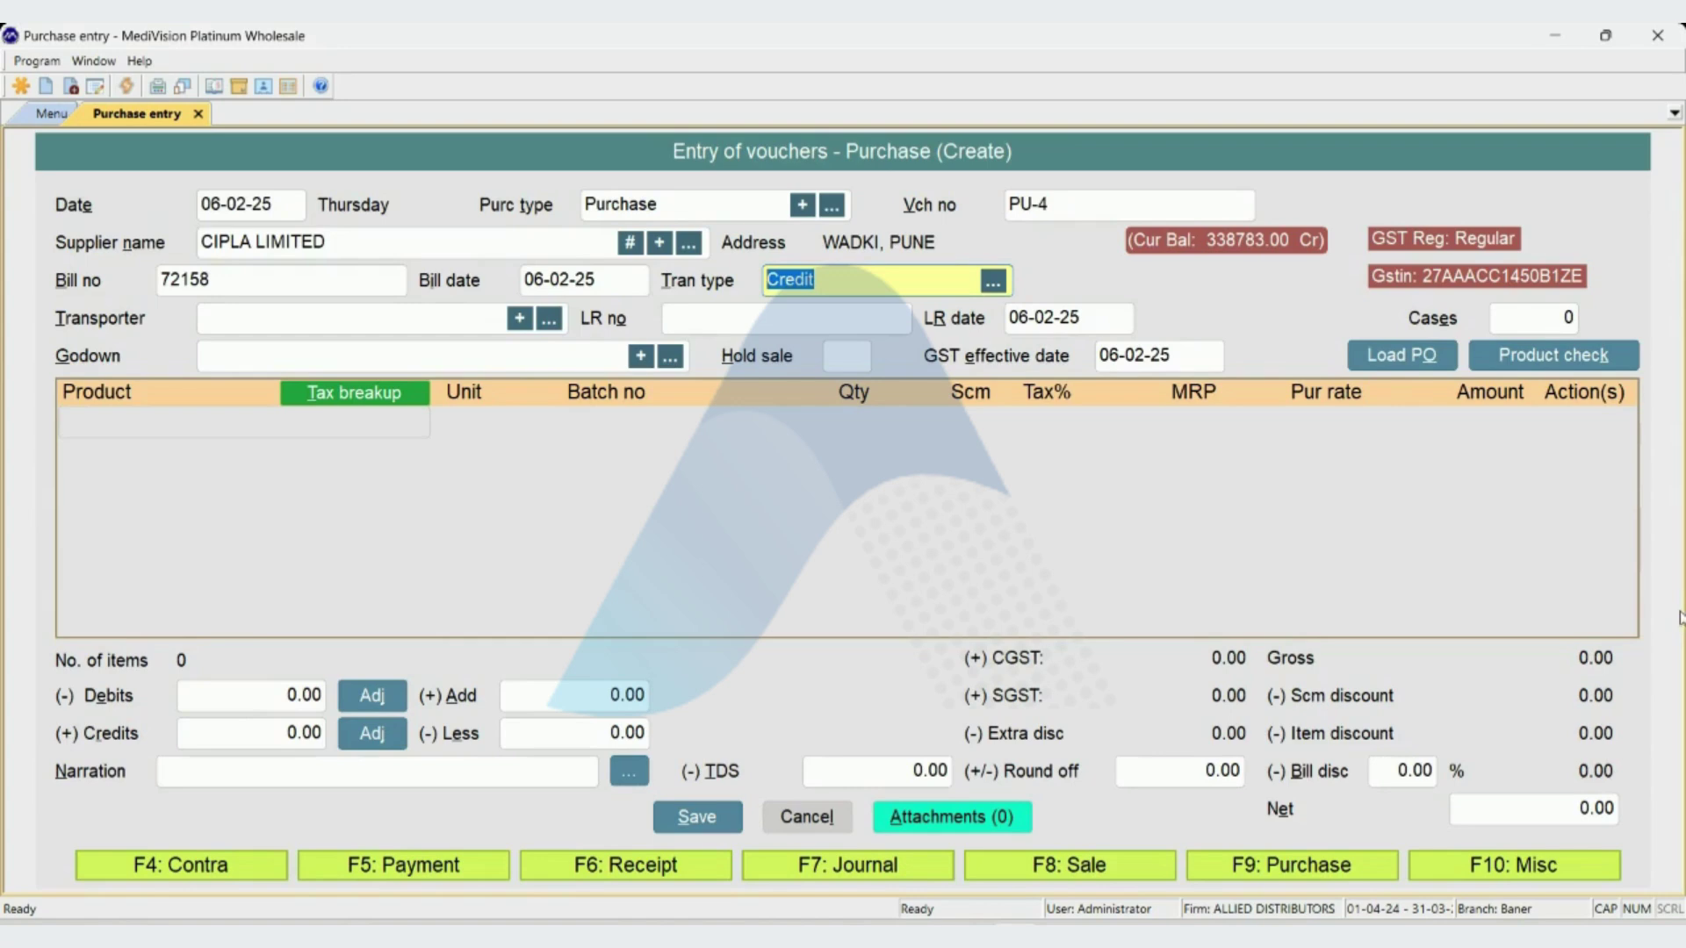
{"action": "type", "text": "C"}
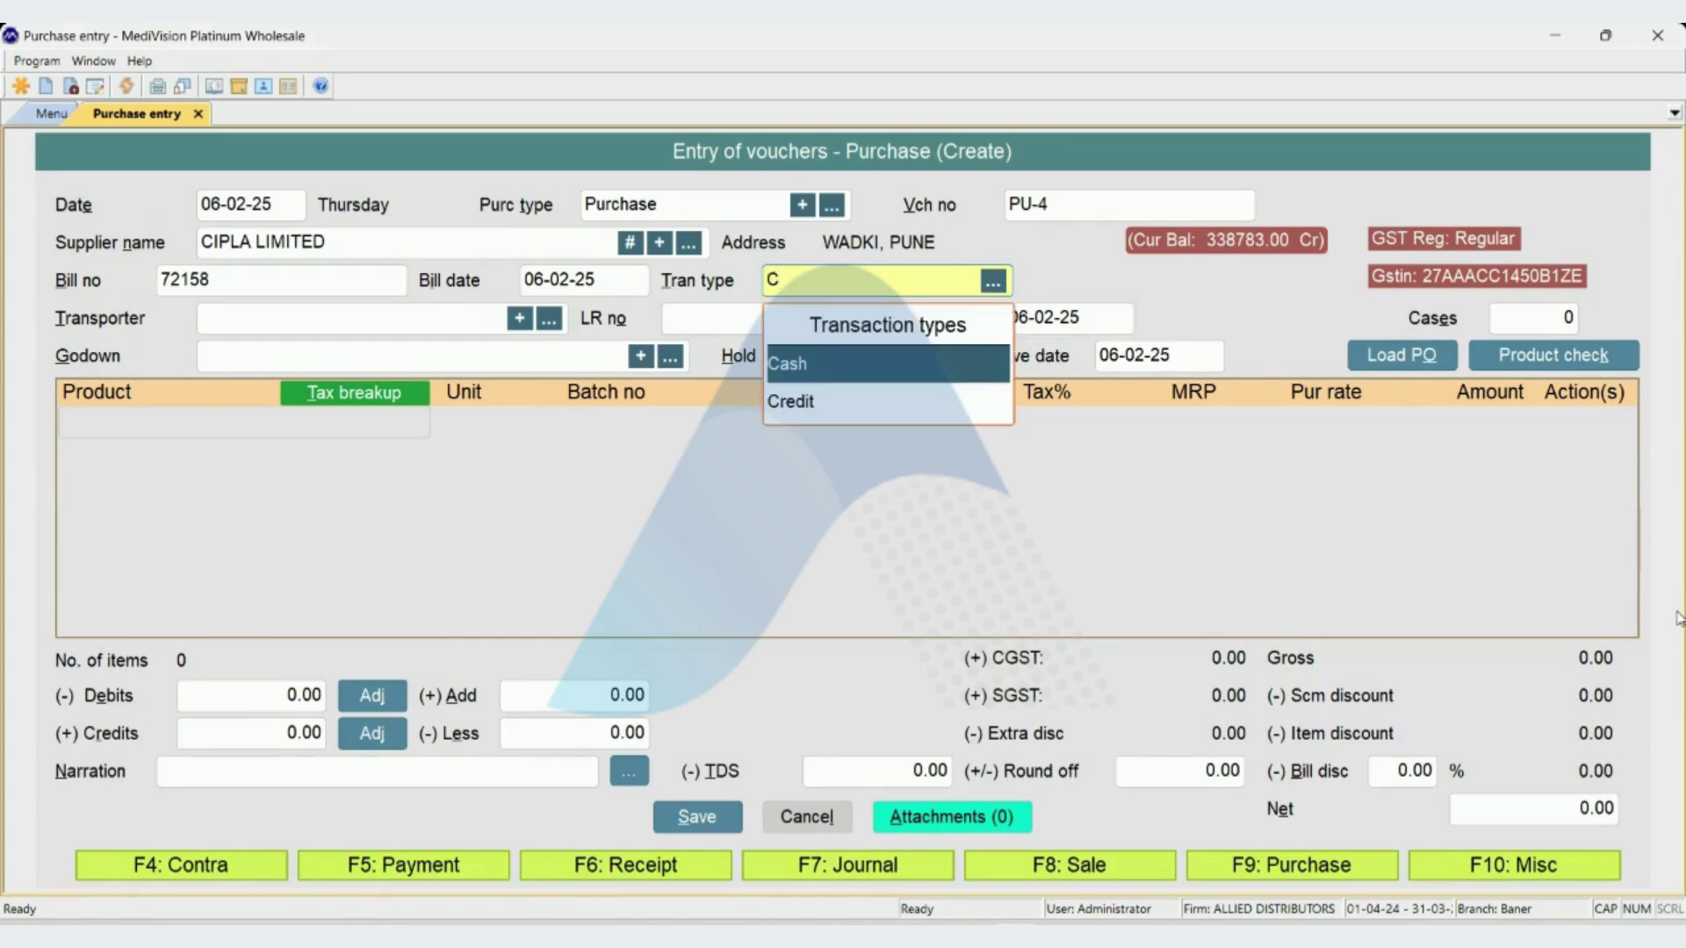
{"action": "key", "text": "Down"}
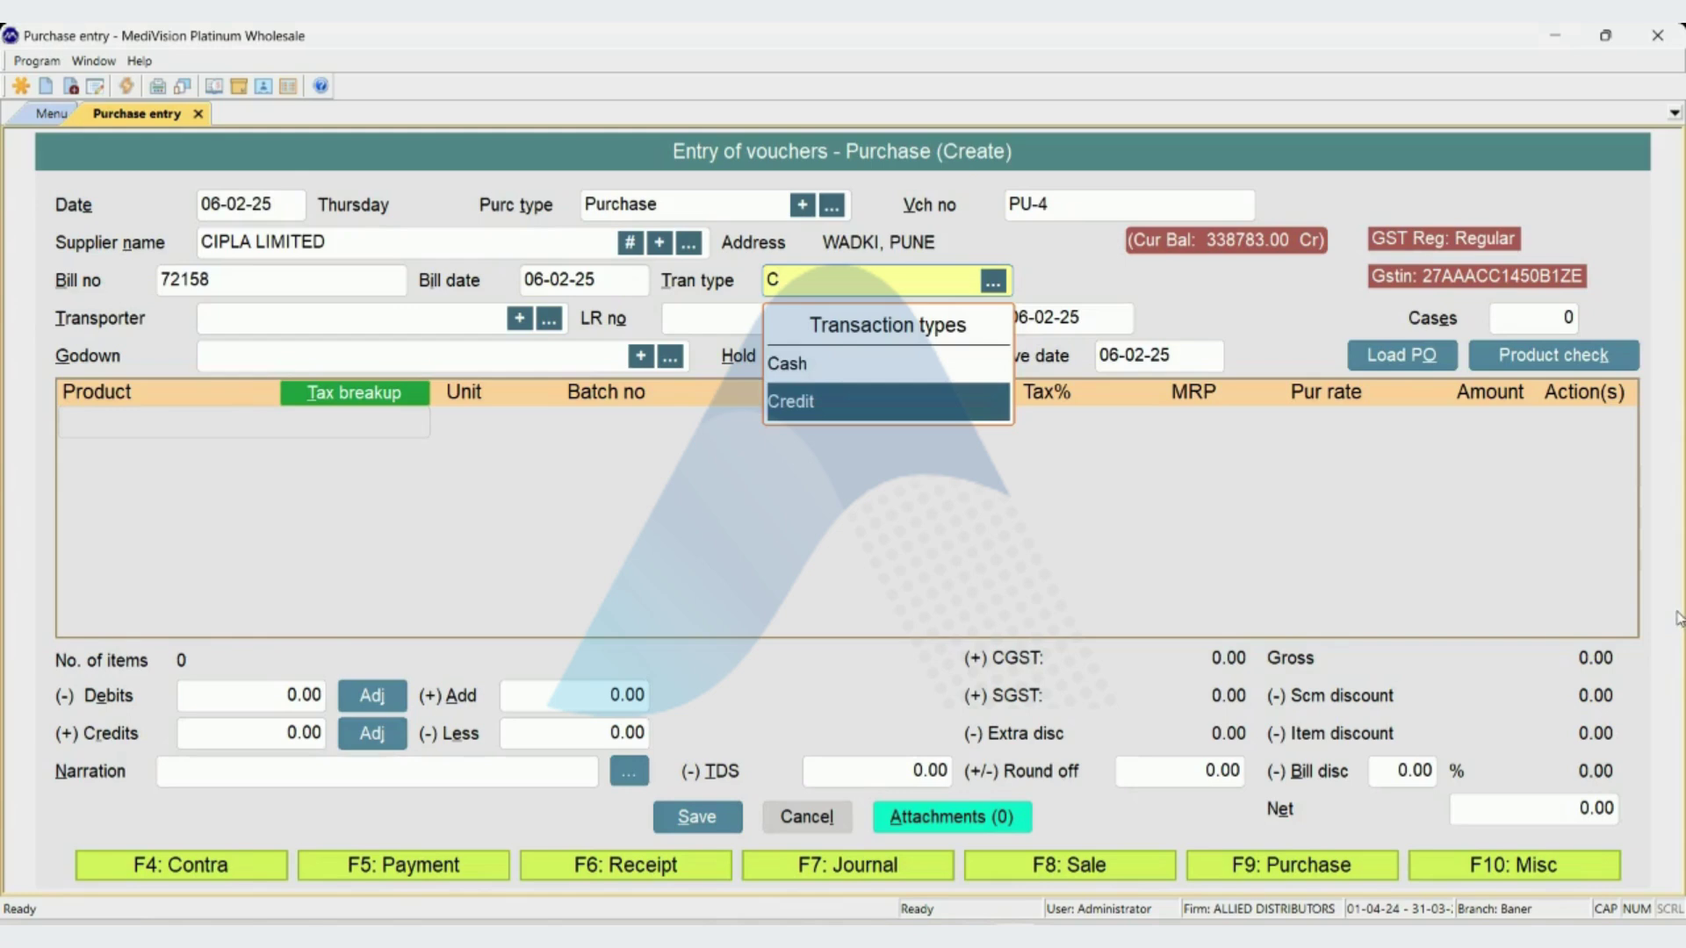
{"action": "key", "text": "Return"}
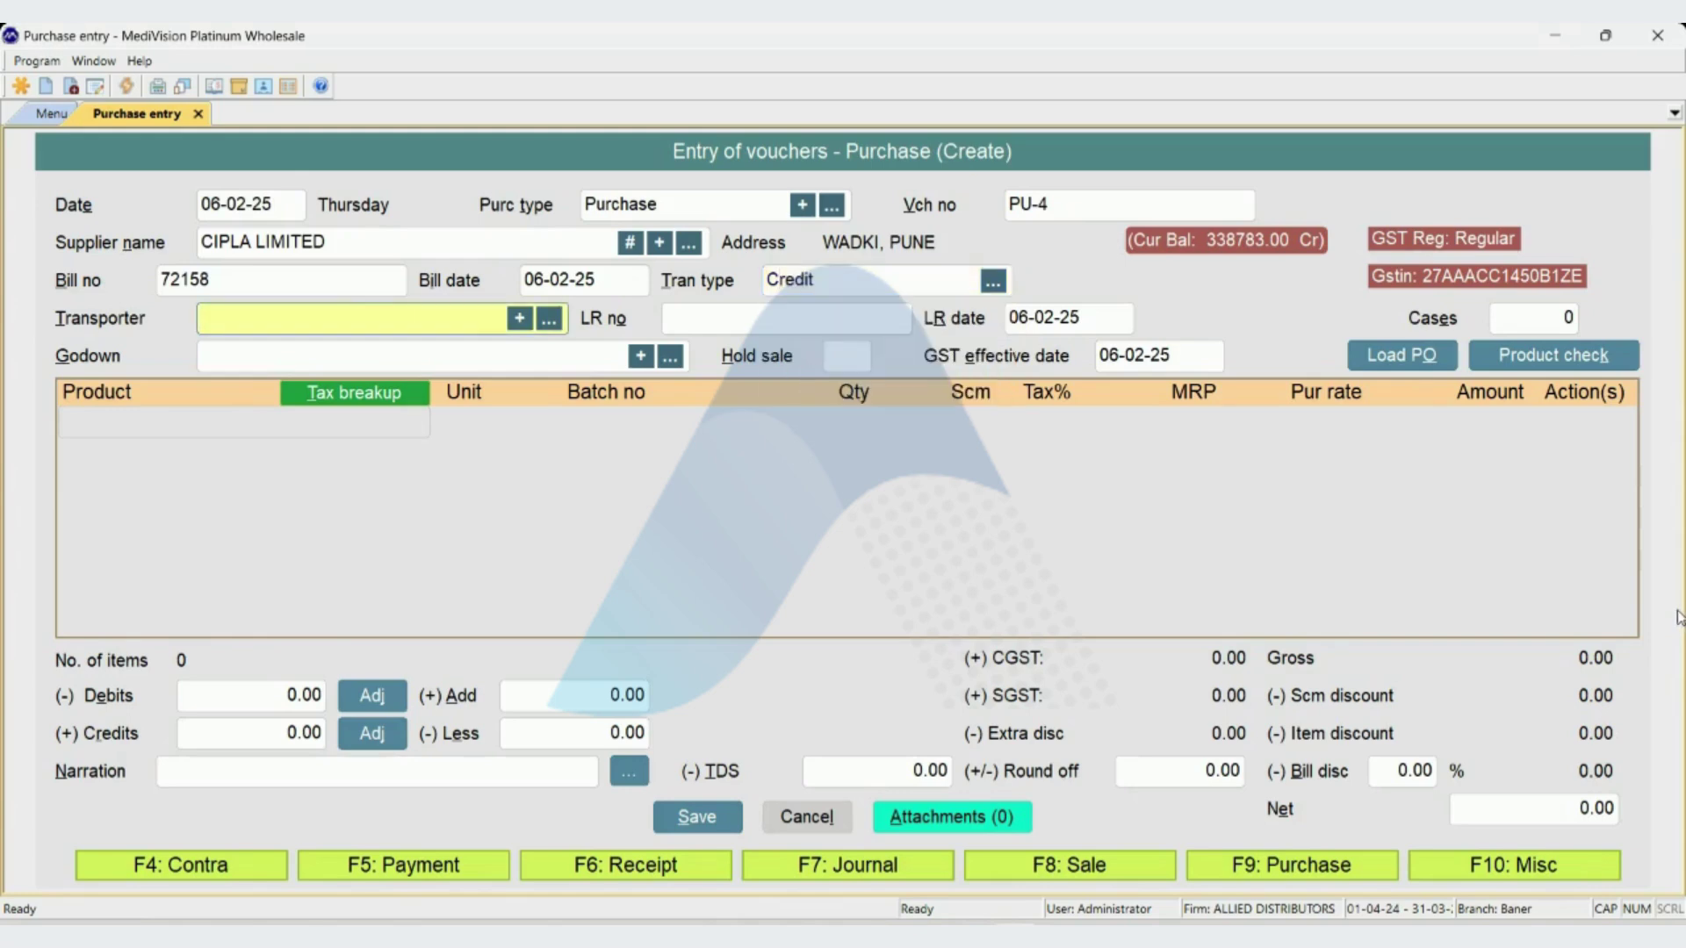
- Set the transporter to VRL TRANSPORT, leaving the LR number blank and keeping the default LR date, due date and cases
{"action": "type", "text": "VRL"}
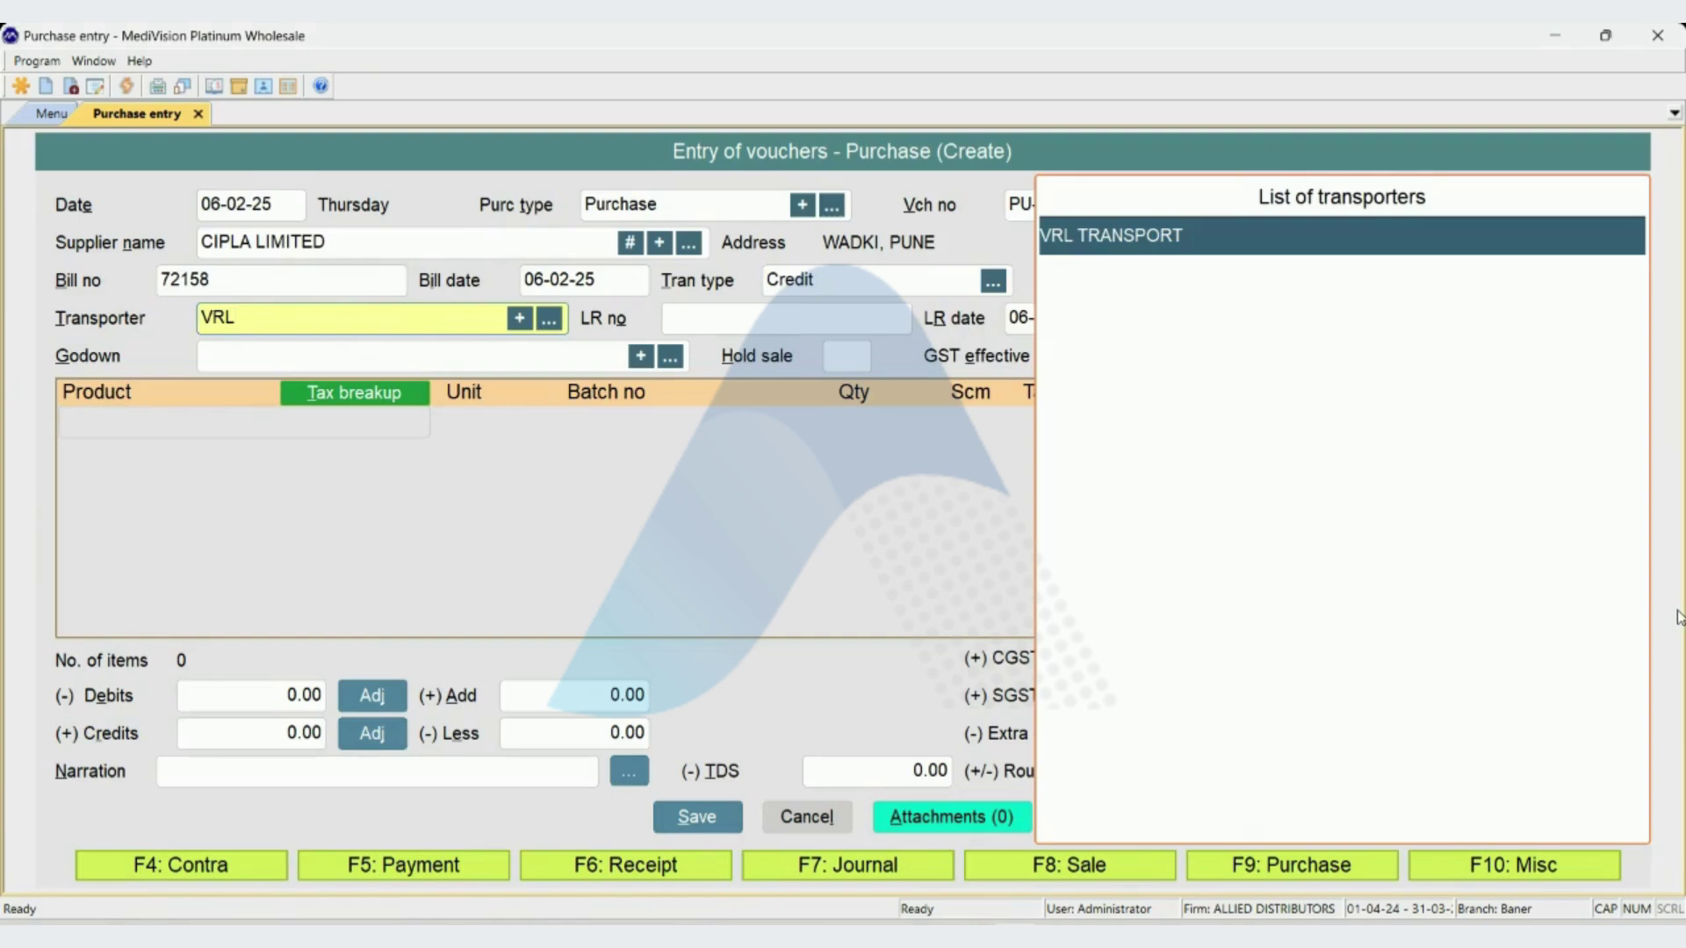
{"action": "key", "text": "alt+c"}
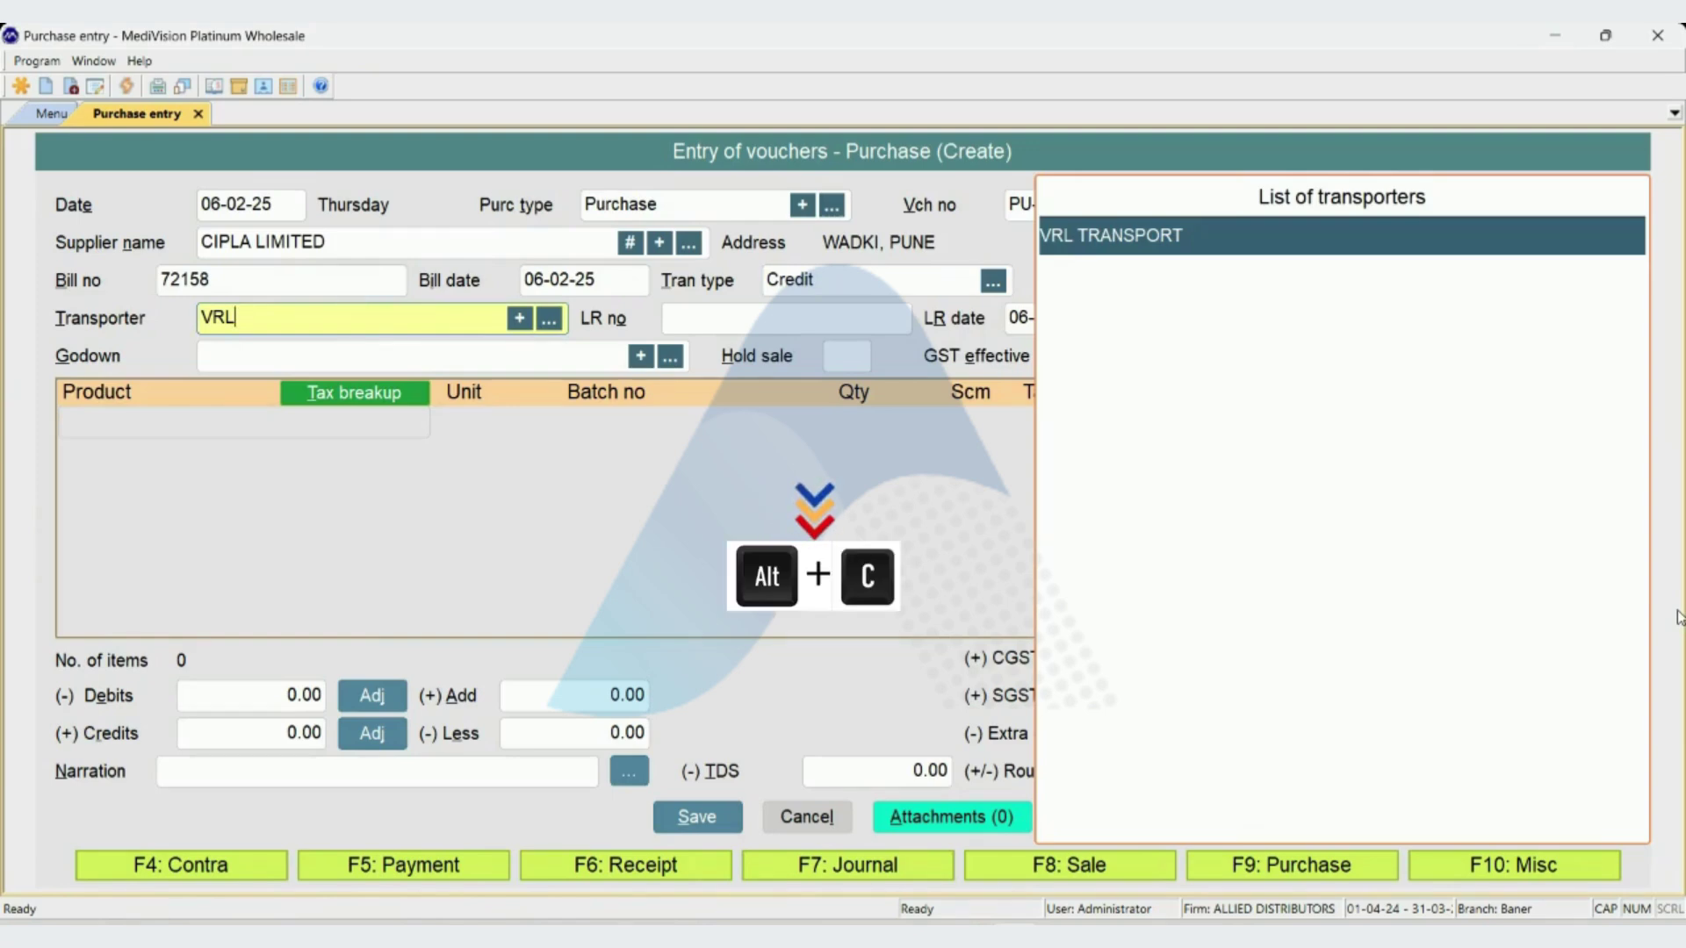
{"action": "key", "text": "Return"}
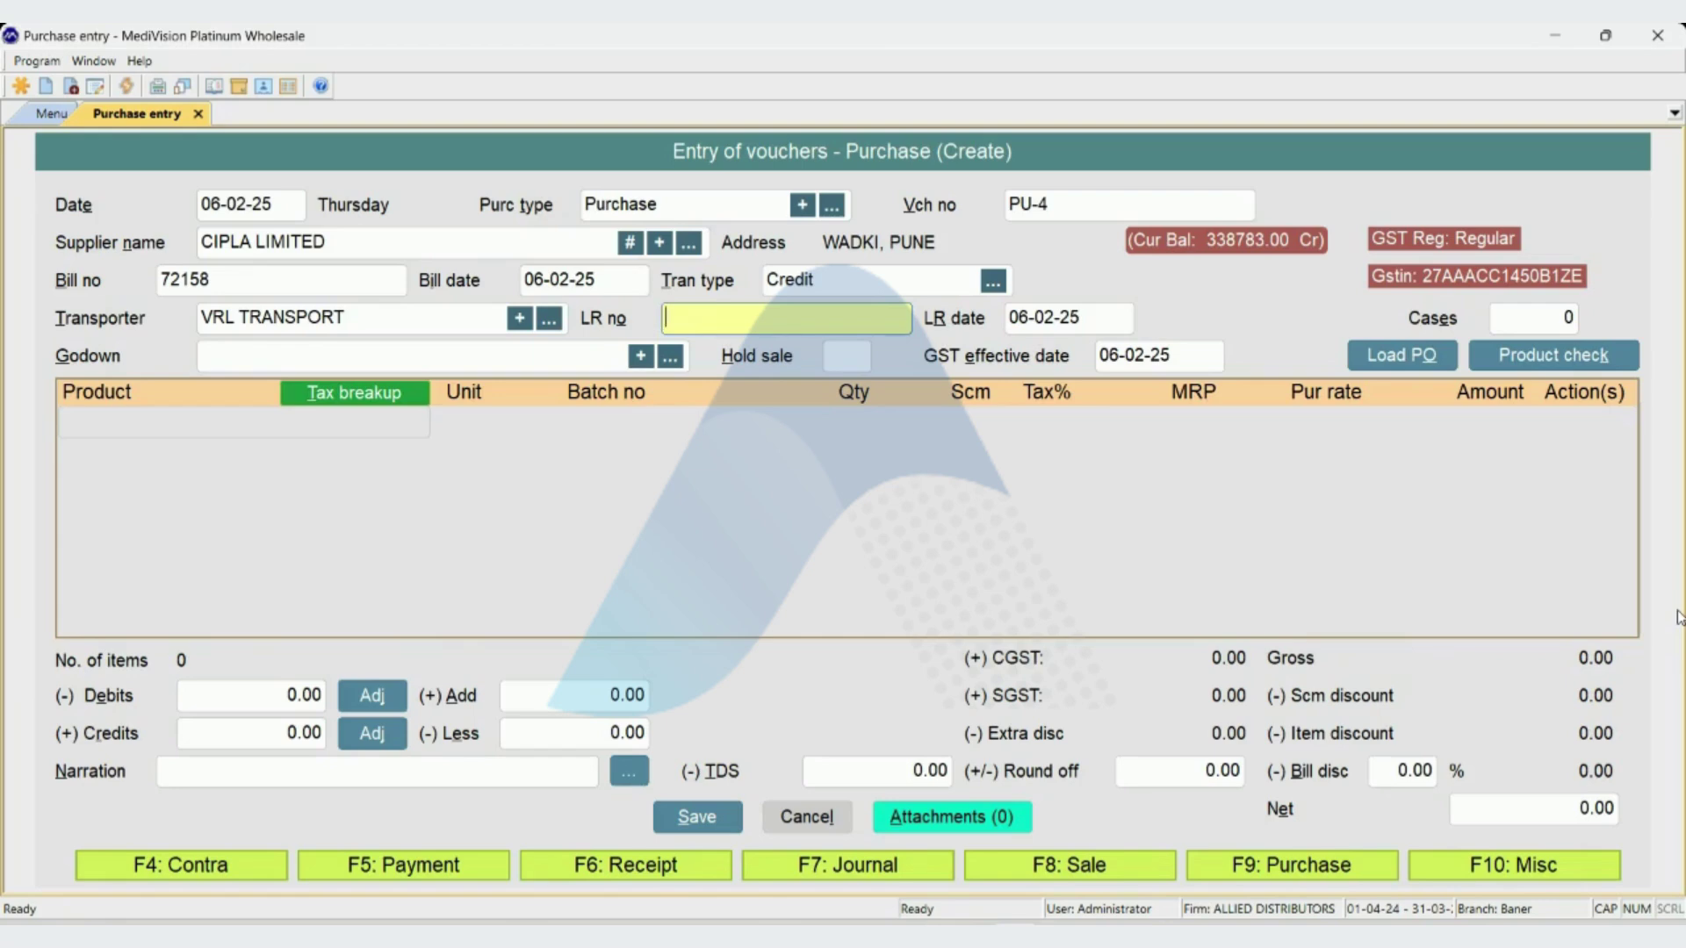
{"action": "key", "text": "Return"}
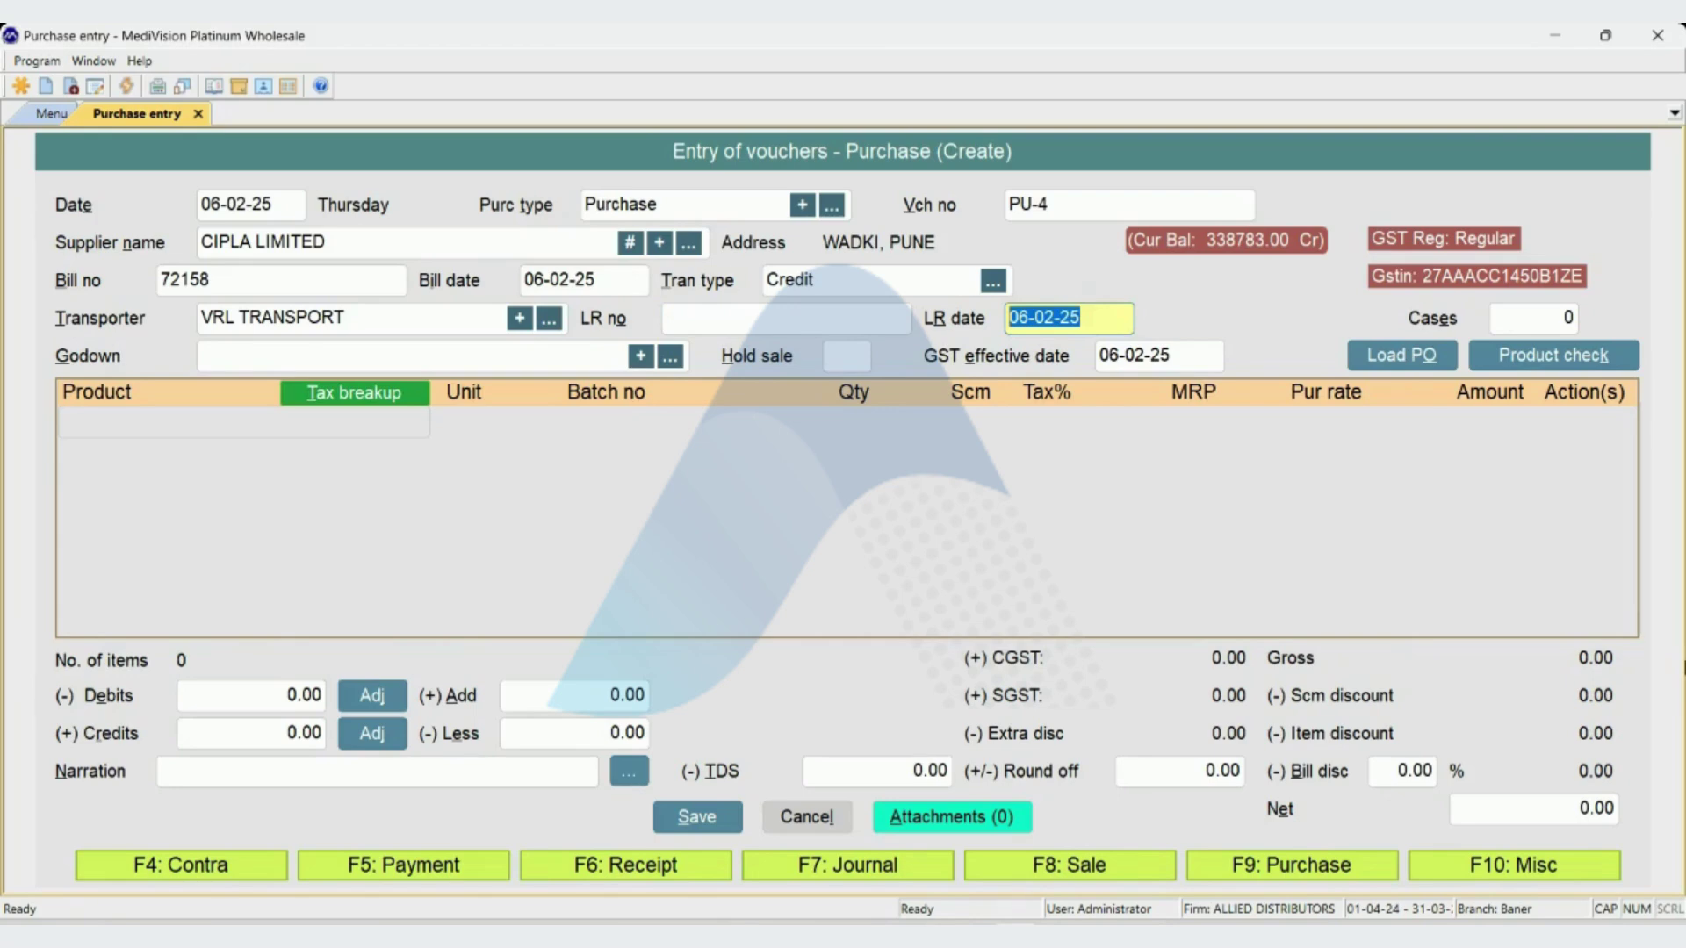
{"action": "key", "text": "Return"}
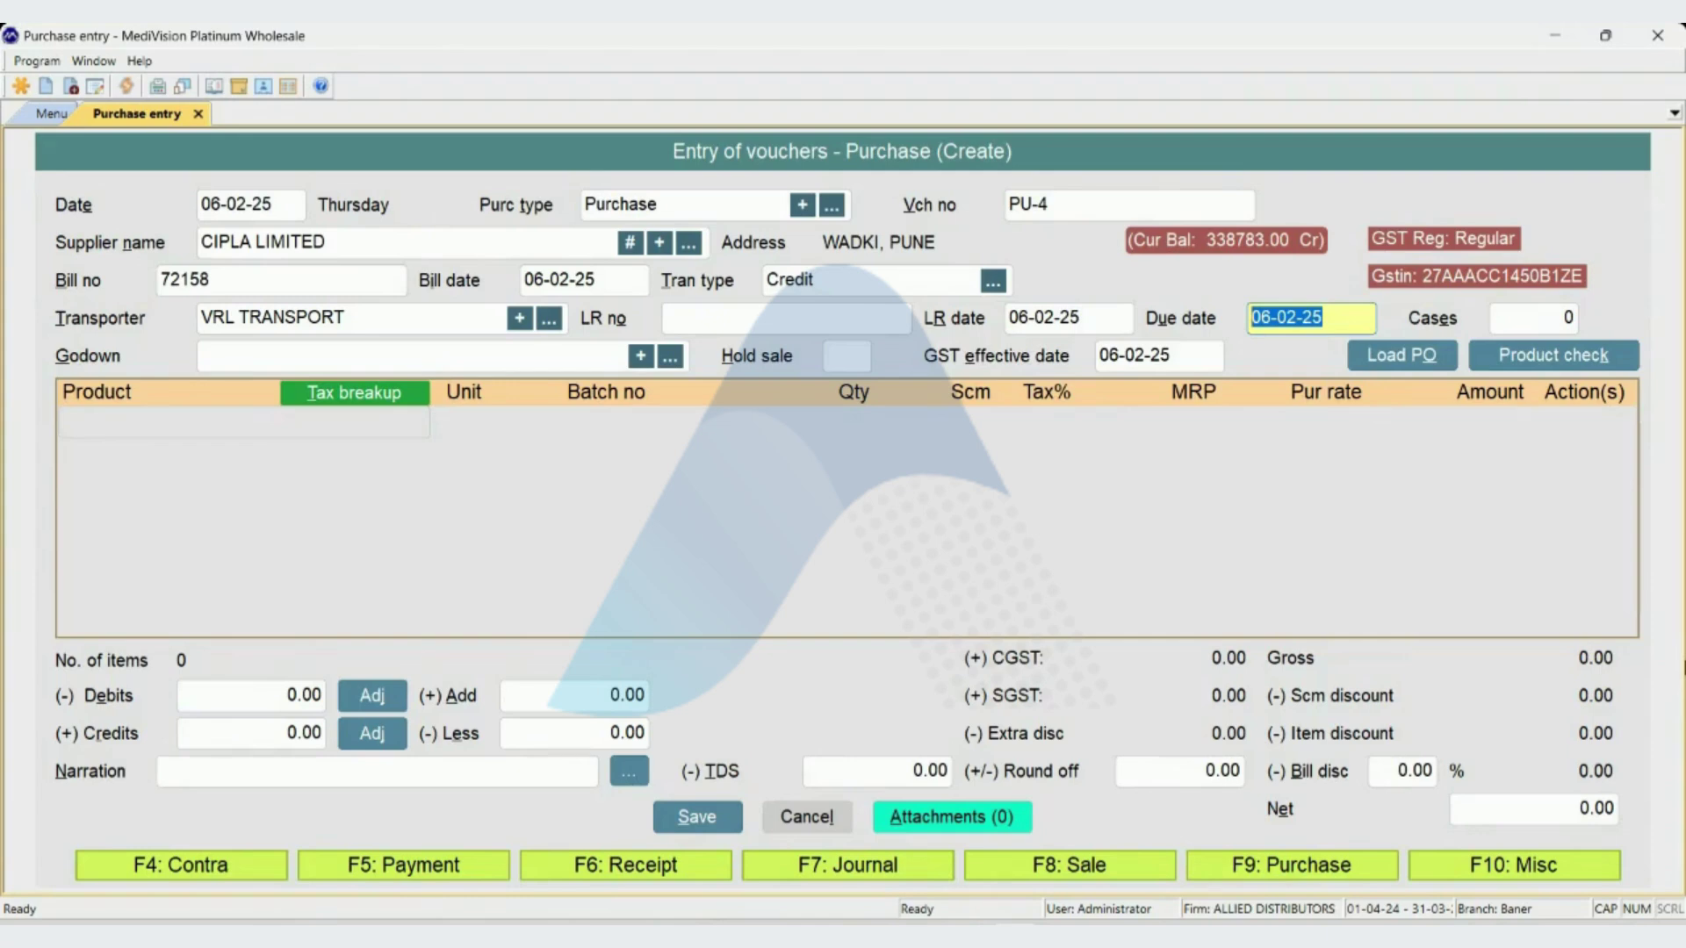
{"action": "key", "text": "Return"}
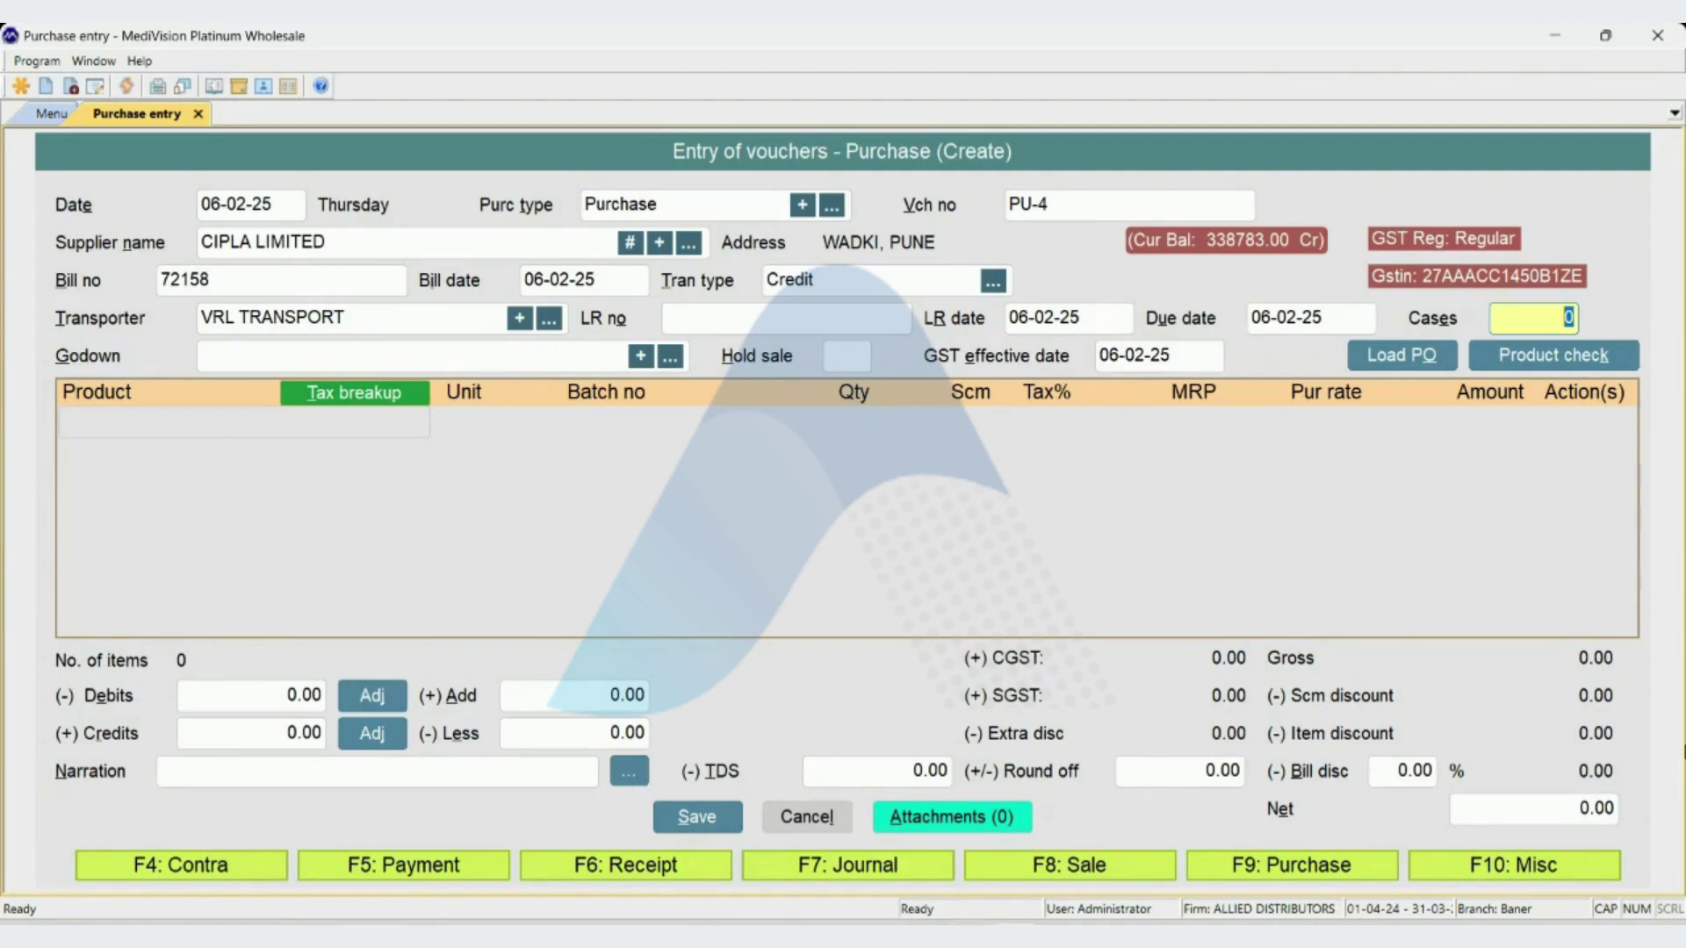
{"action": "key", "text": "Return"}
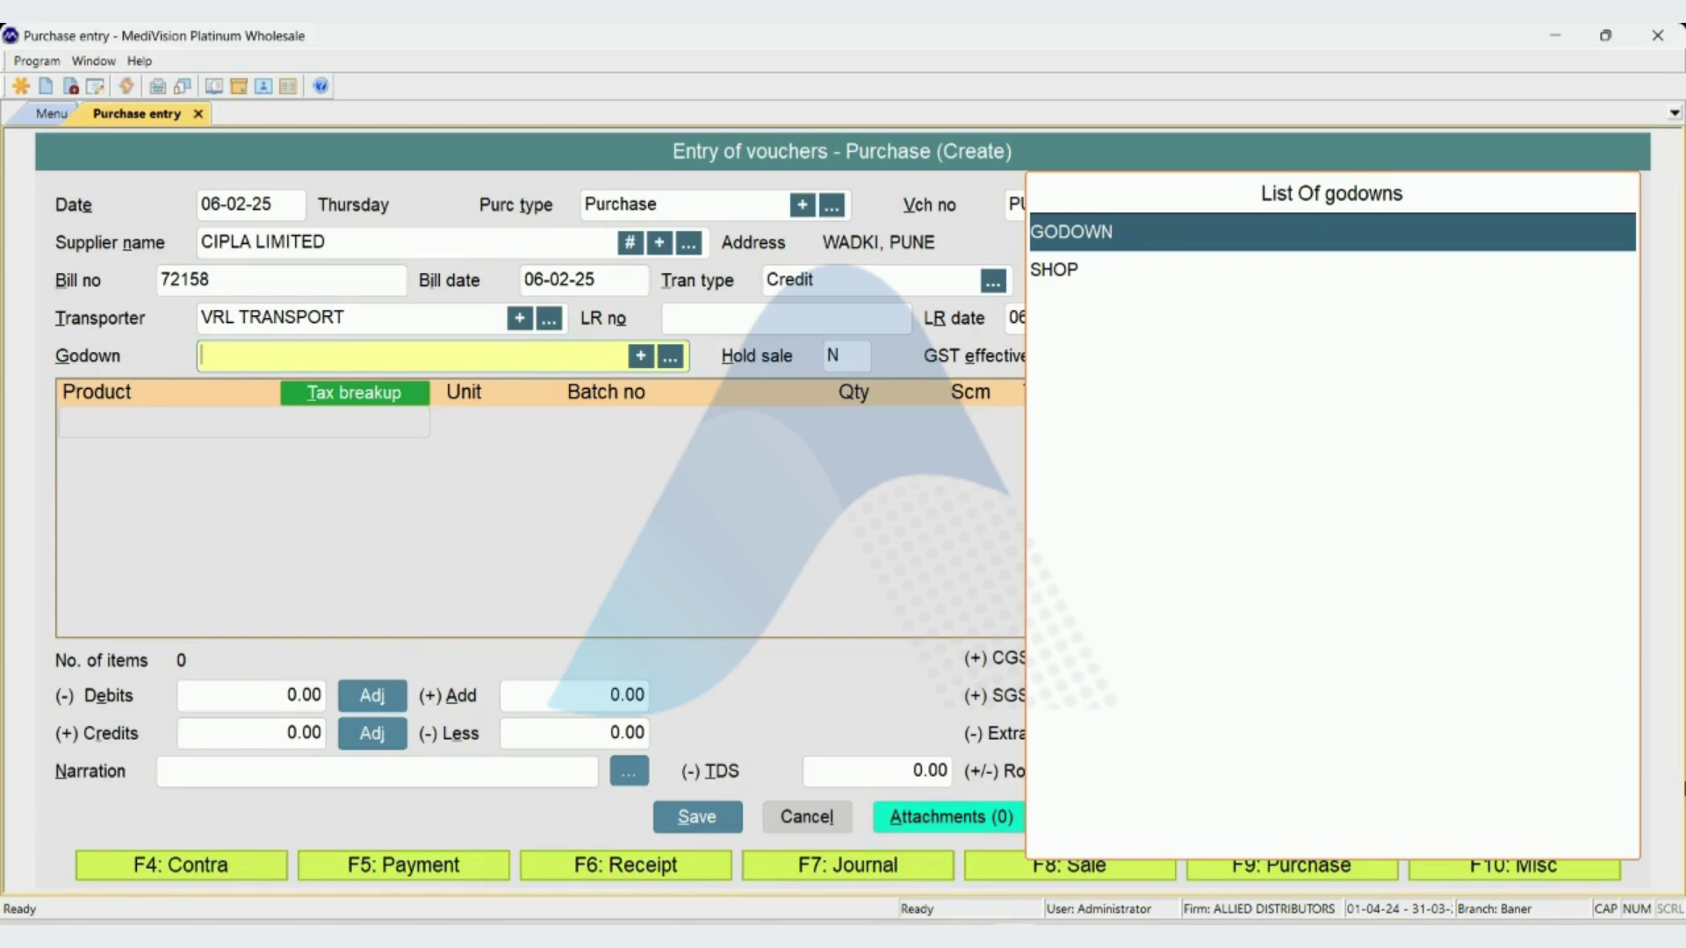
- Choose SHOP as the godown, keeping hold sale at N and the default GST effective date
{"action": "key", "text": "alt+c"}
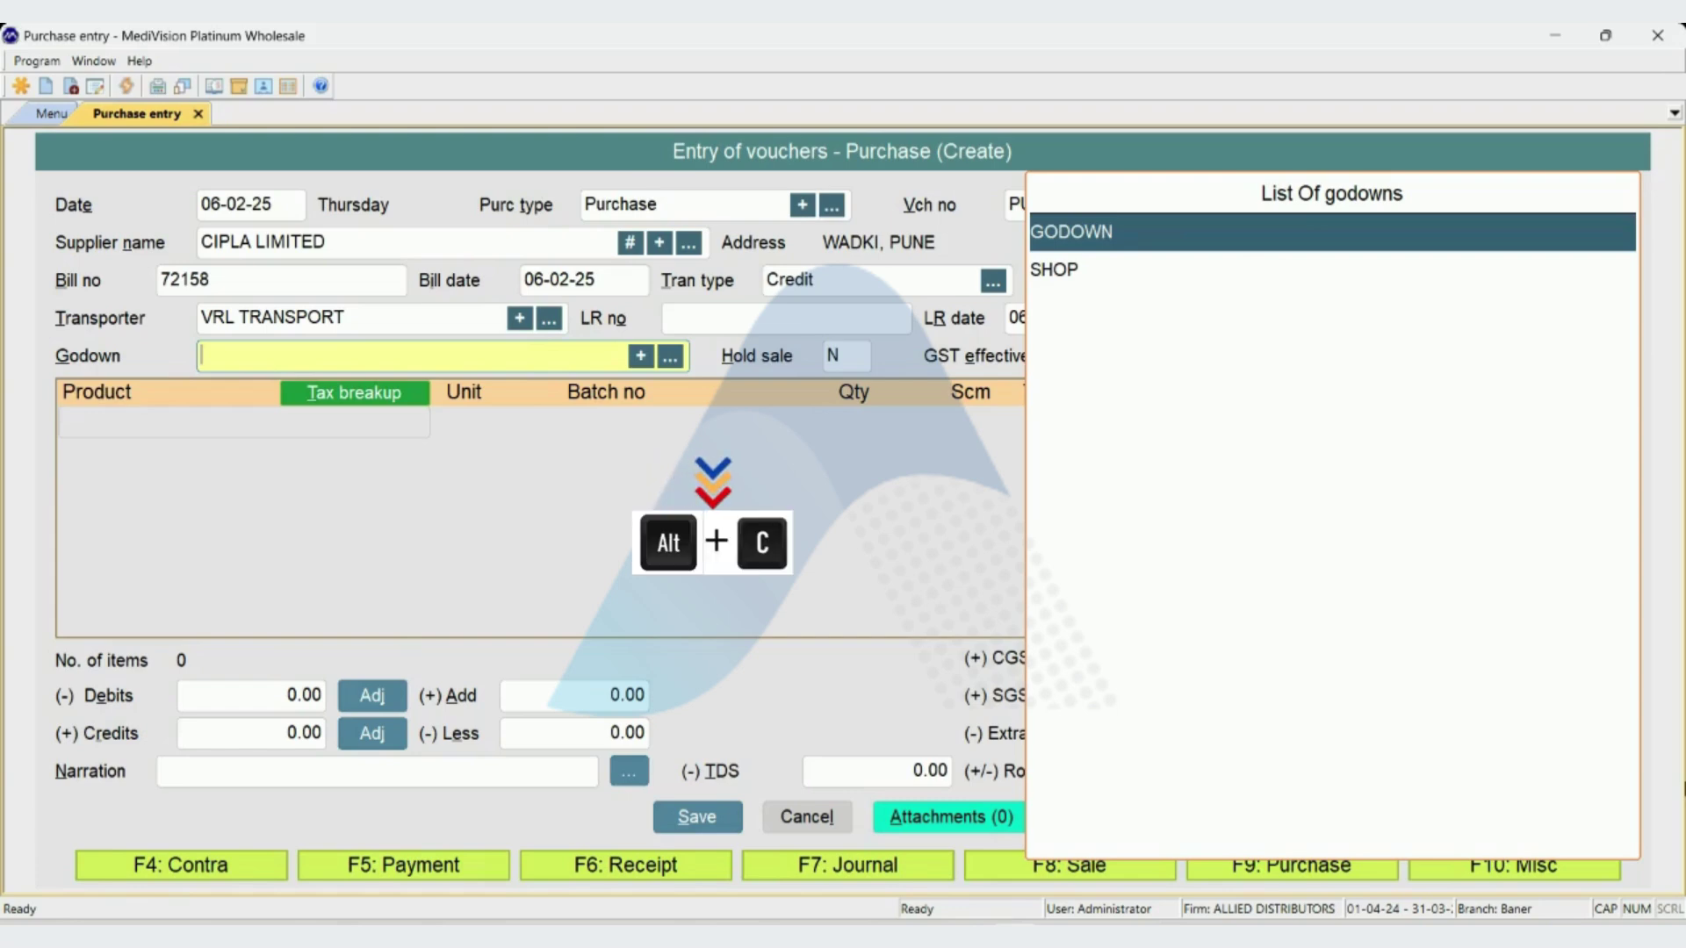
{"action": "key", "text": "Down"}
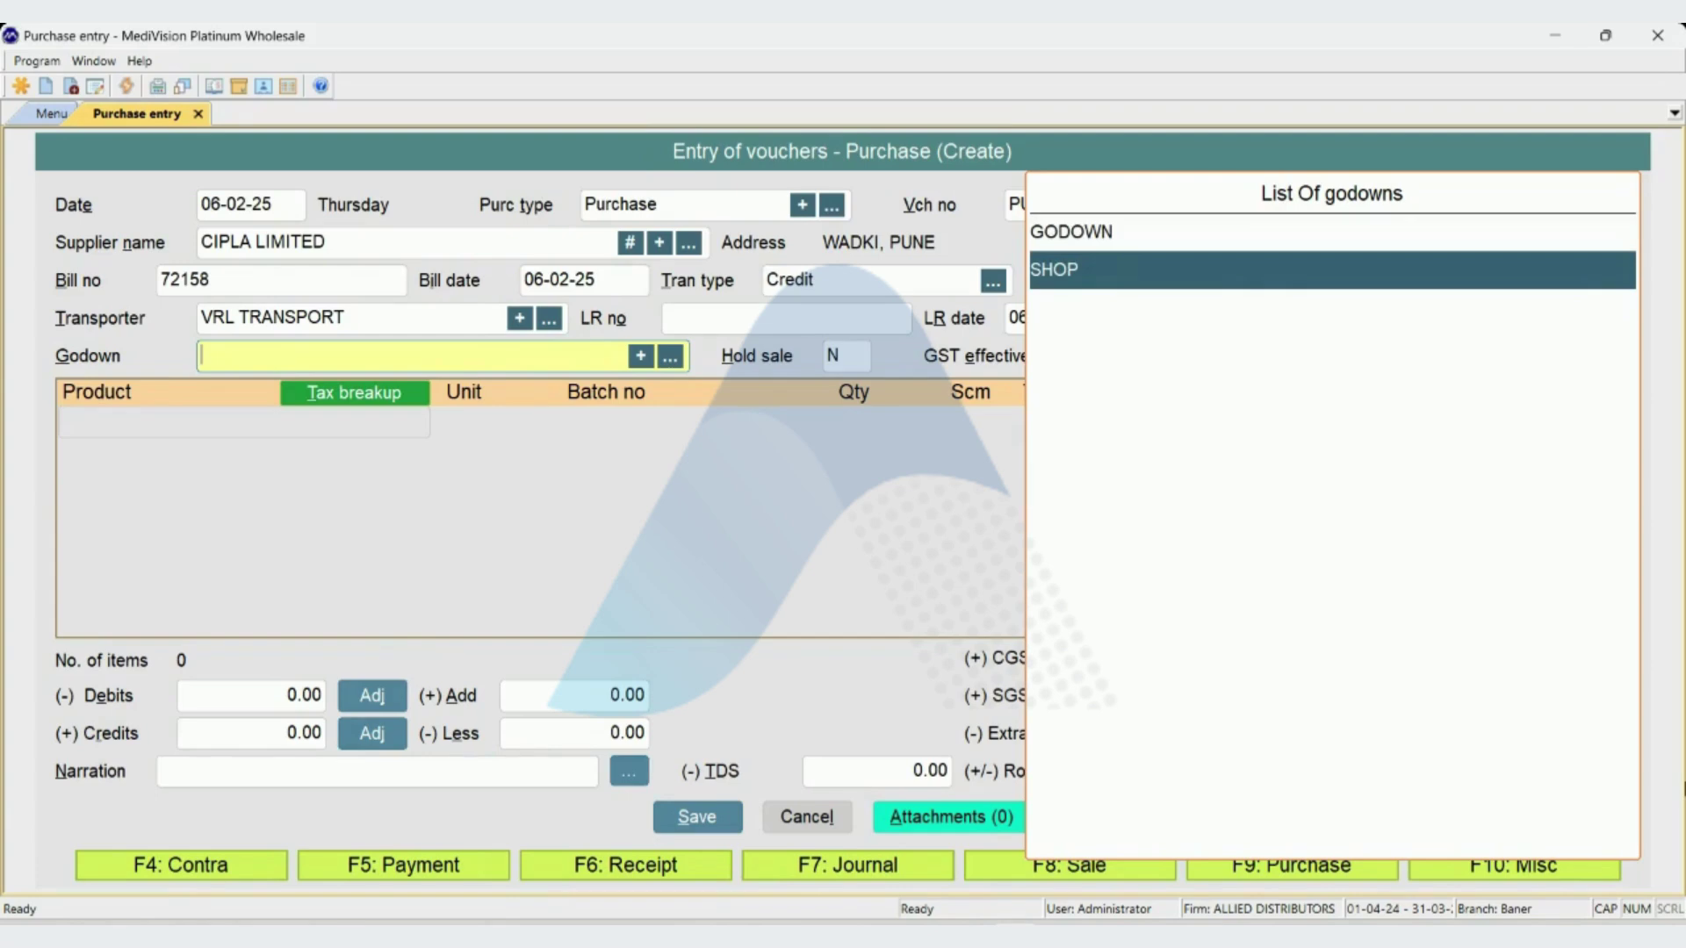
{"action": "key", "text": "Return"}
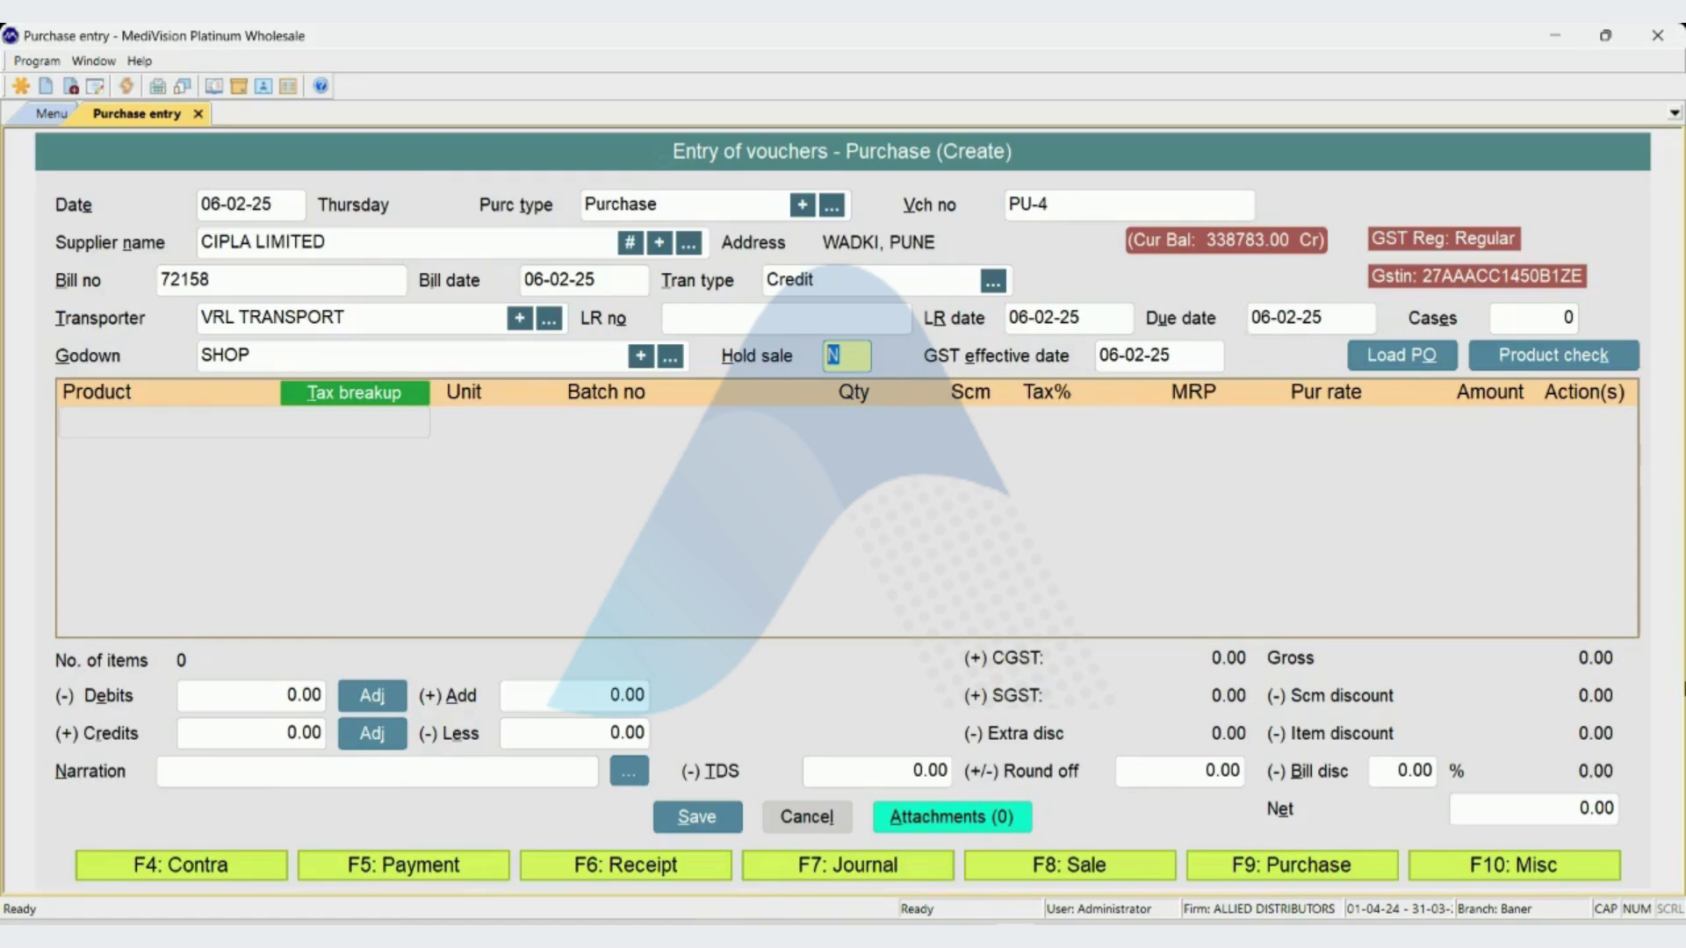
{"action": "key", "text": "Return"}
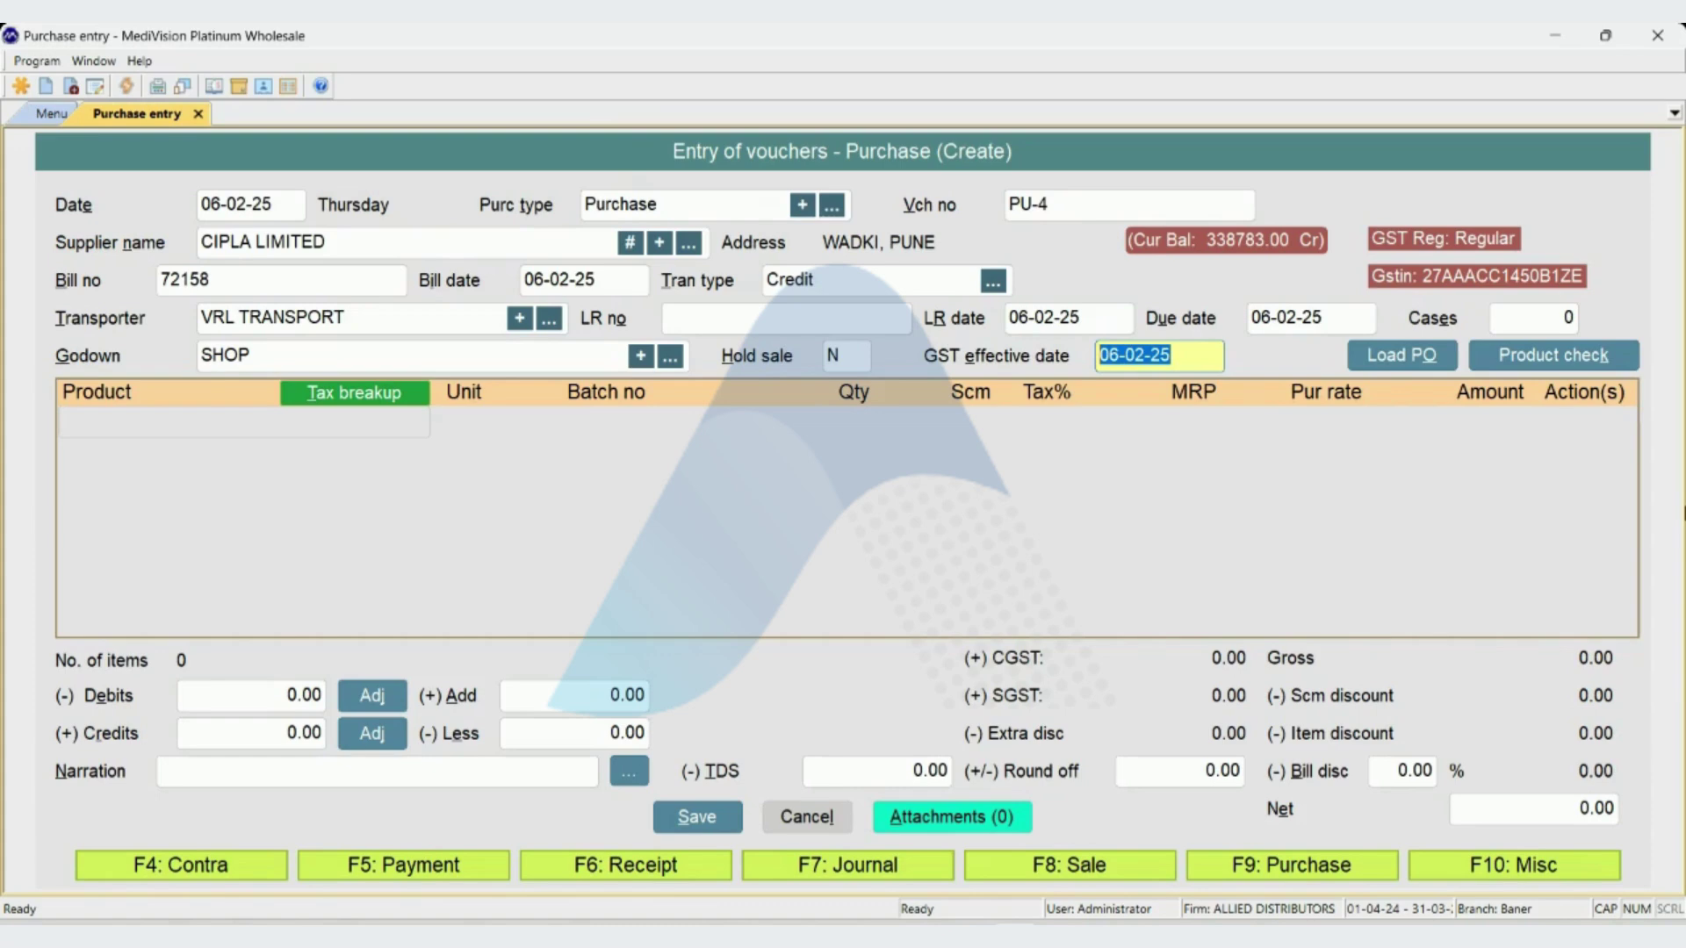
{"action": "key", "text": "Return"}
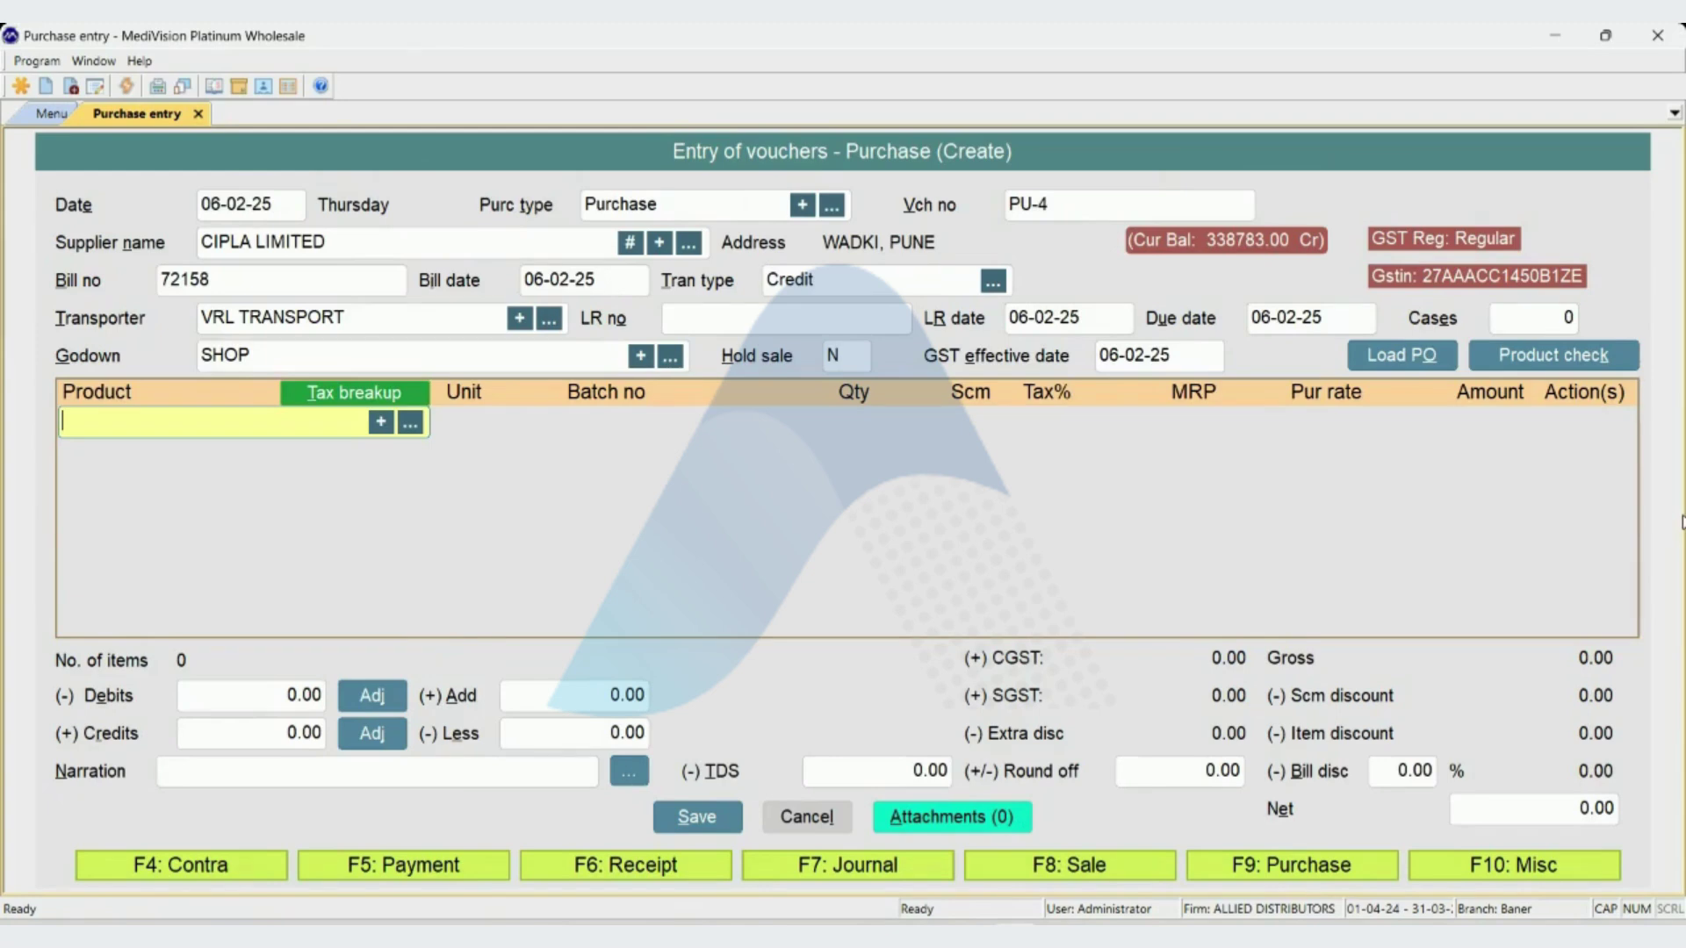
- Add the product ADVENT 300 MG INJ with quantity 100 and free quantity 50
{"action": "type", "text": "ADVE"}
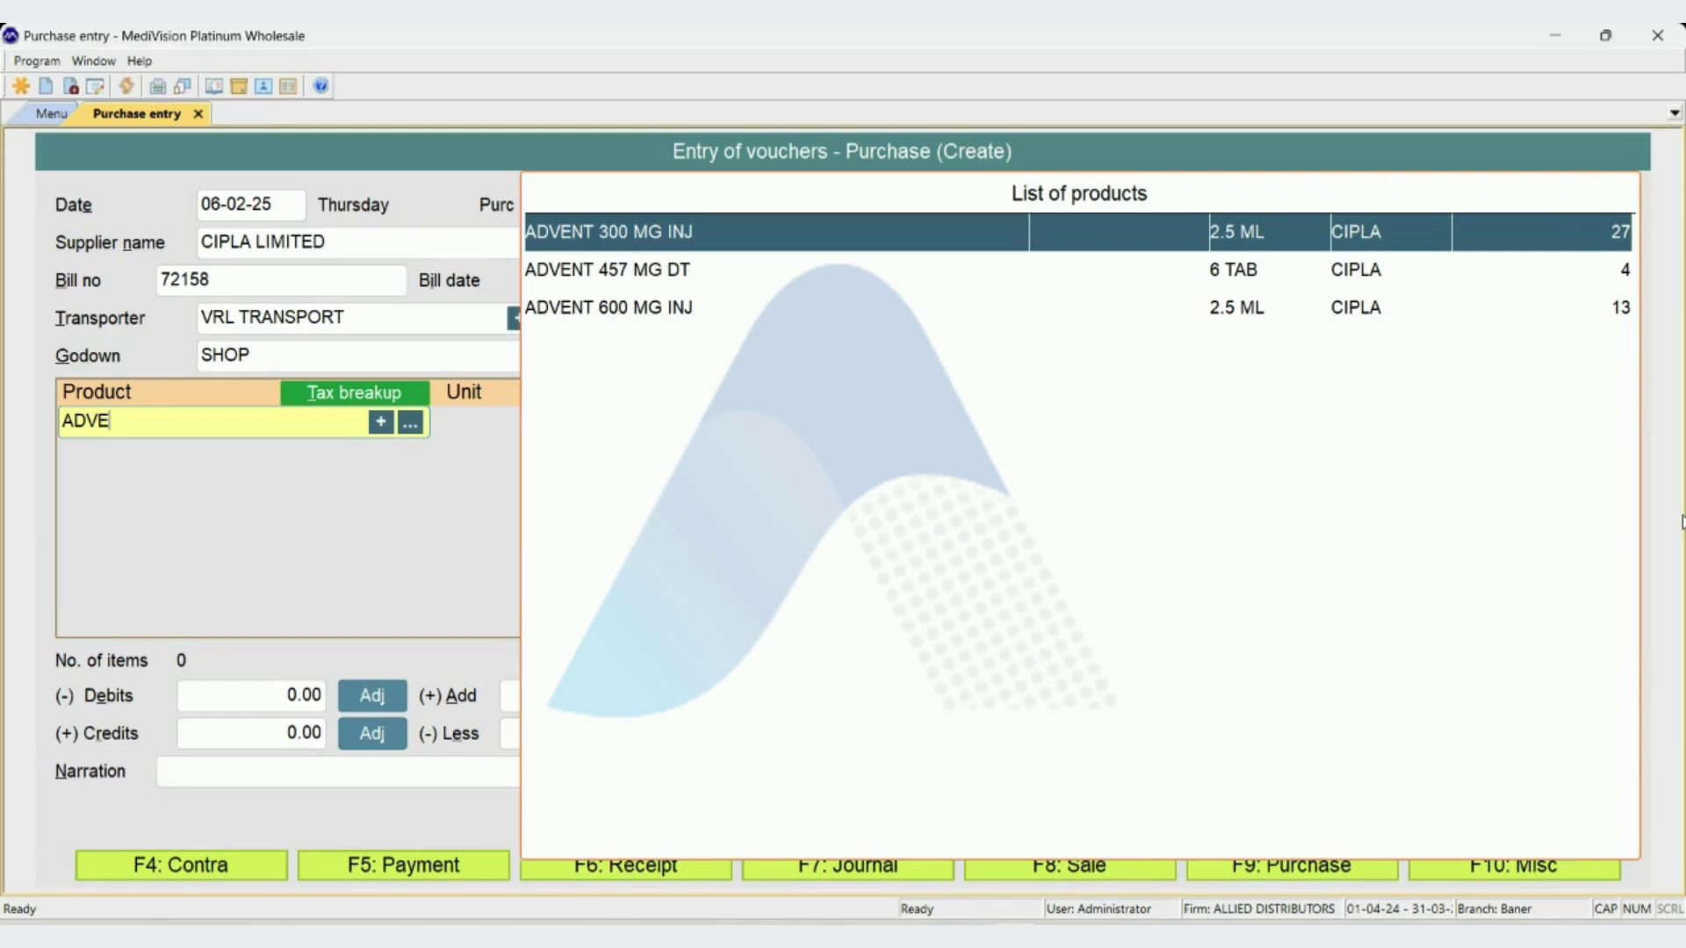
{"action": "key", "text": "Return"}
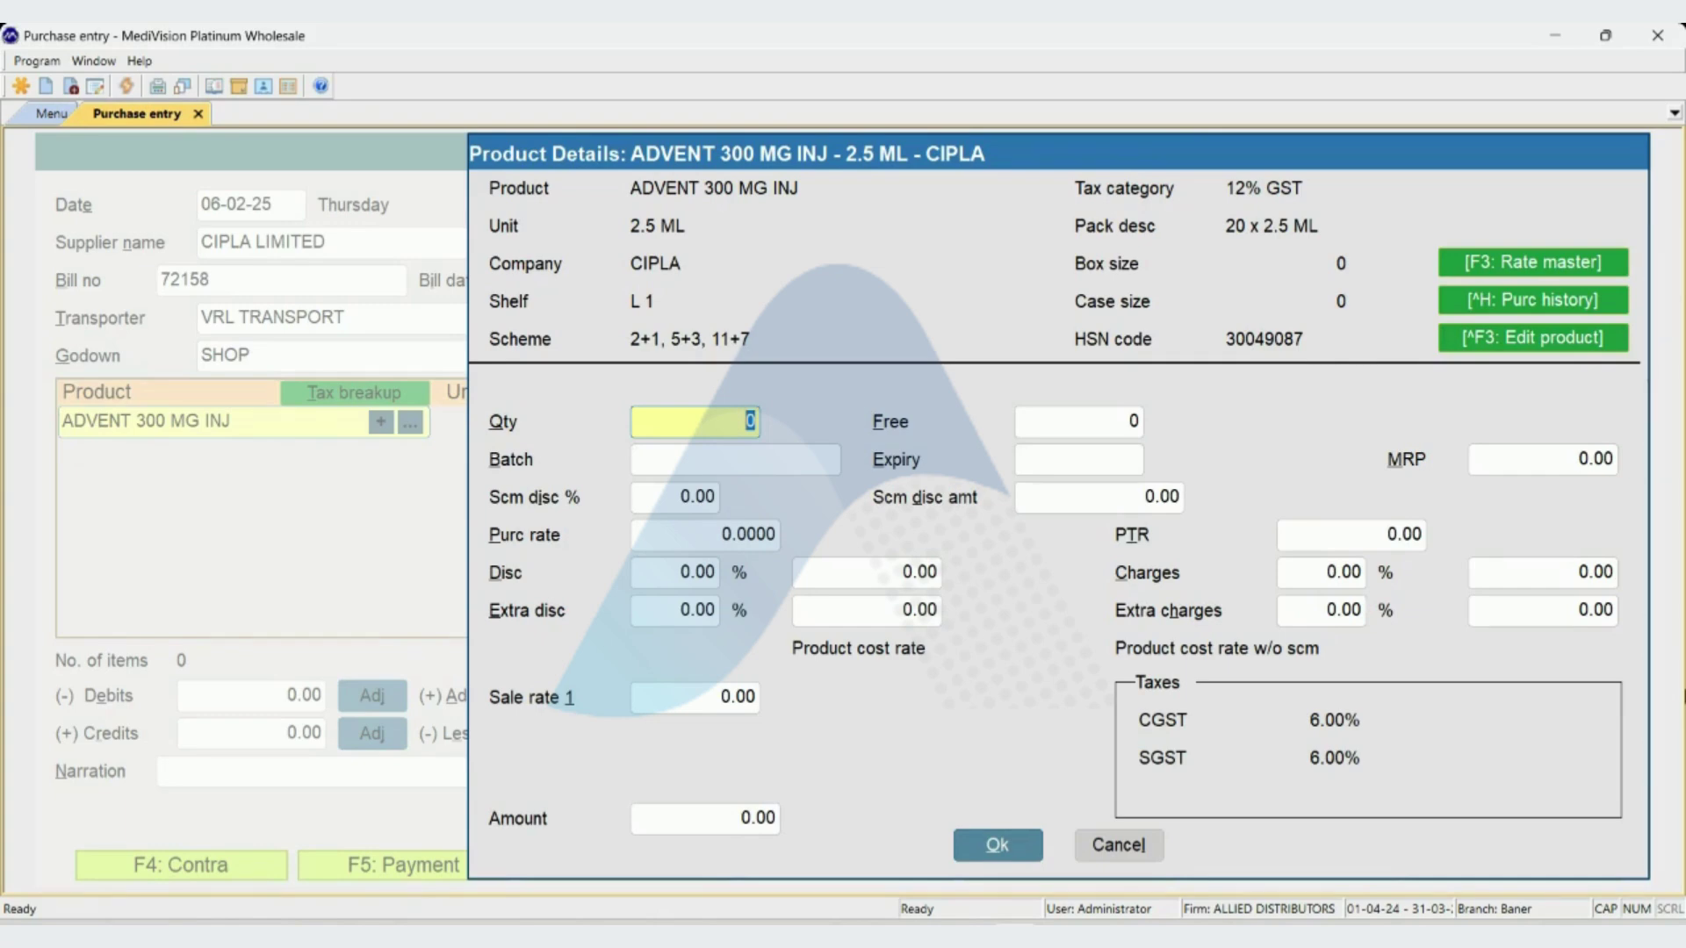
{"action": "type", "text": "100"}
{"action": "key", "text": "Return"}
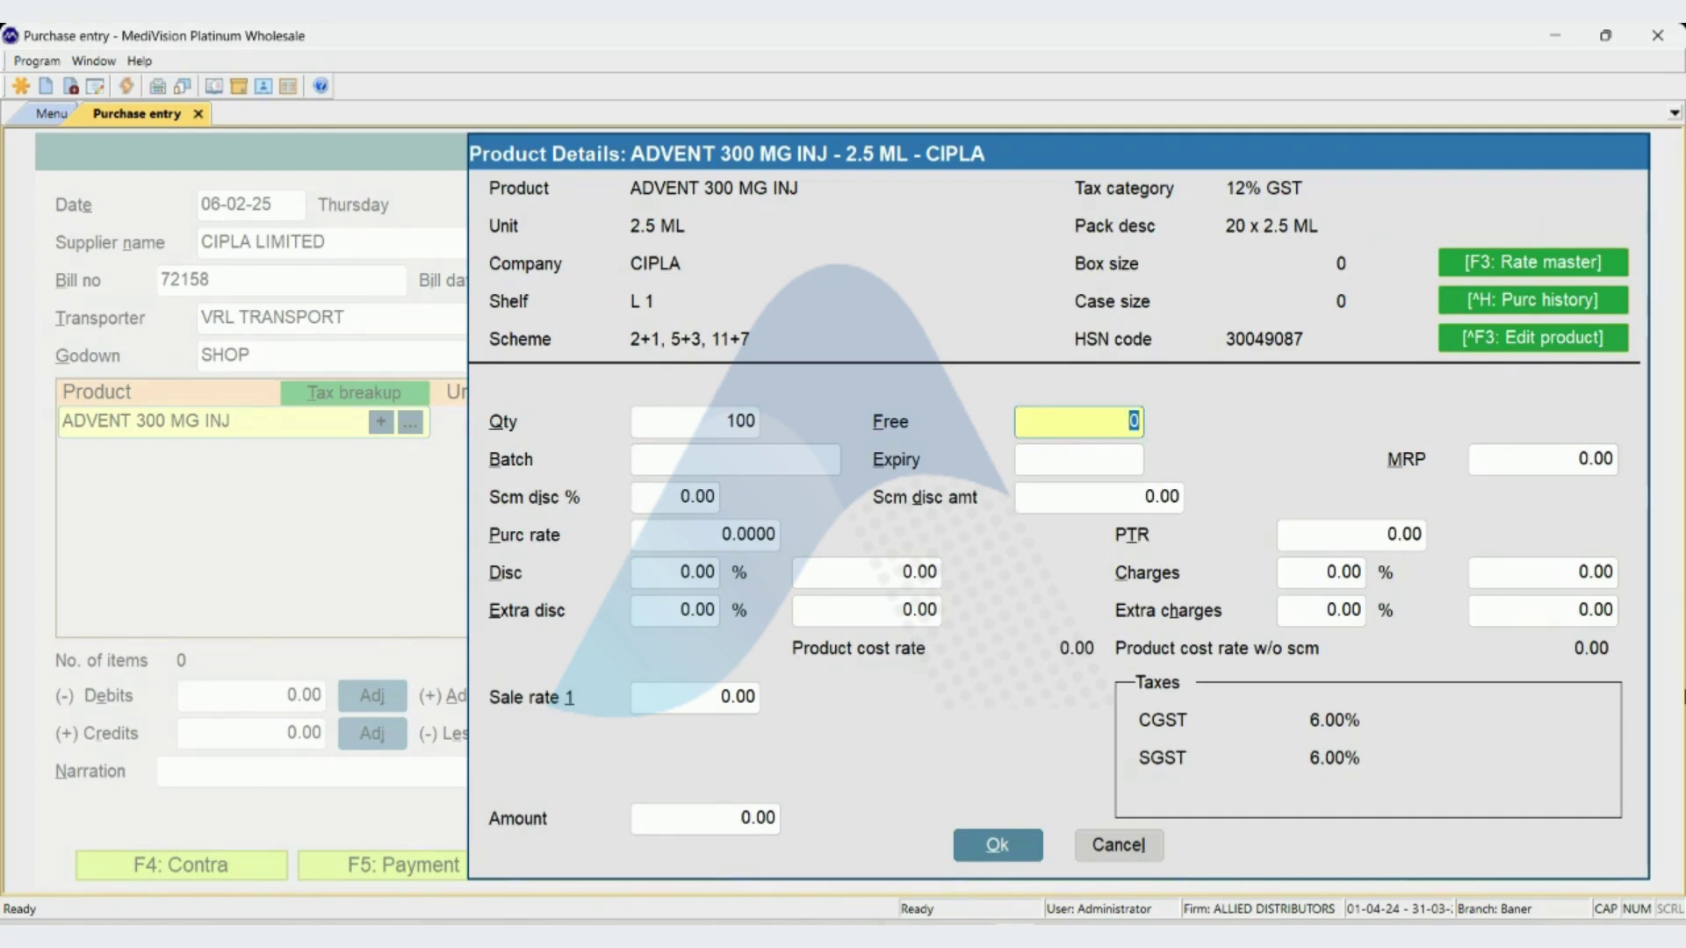
{"action": "type", "text": "50"}
{"action": "key", "text": "Return"}
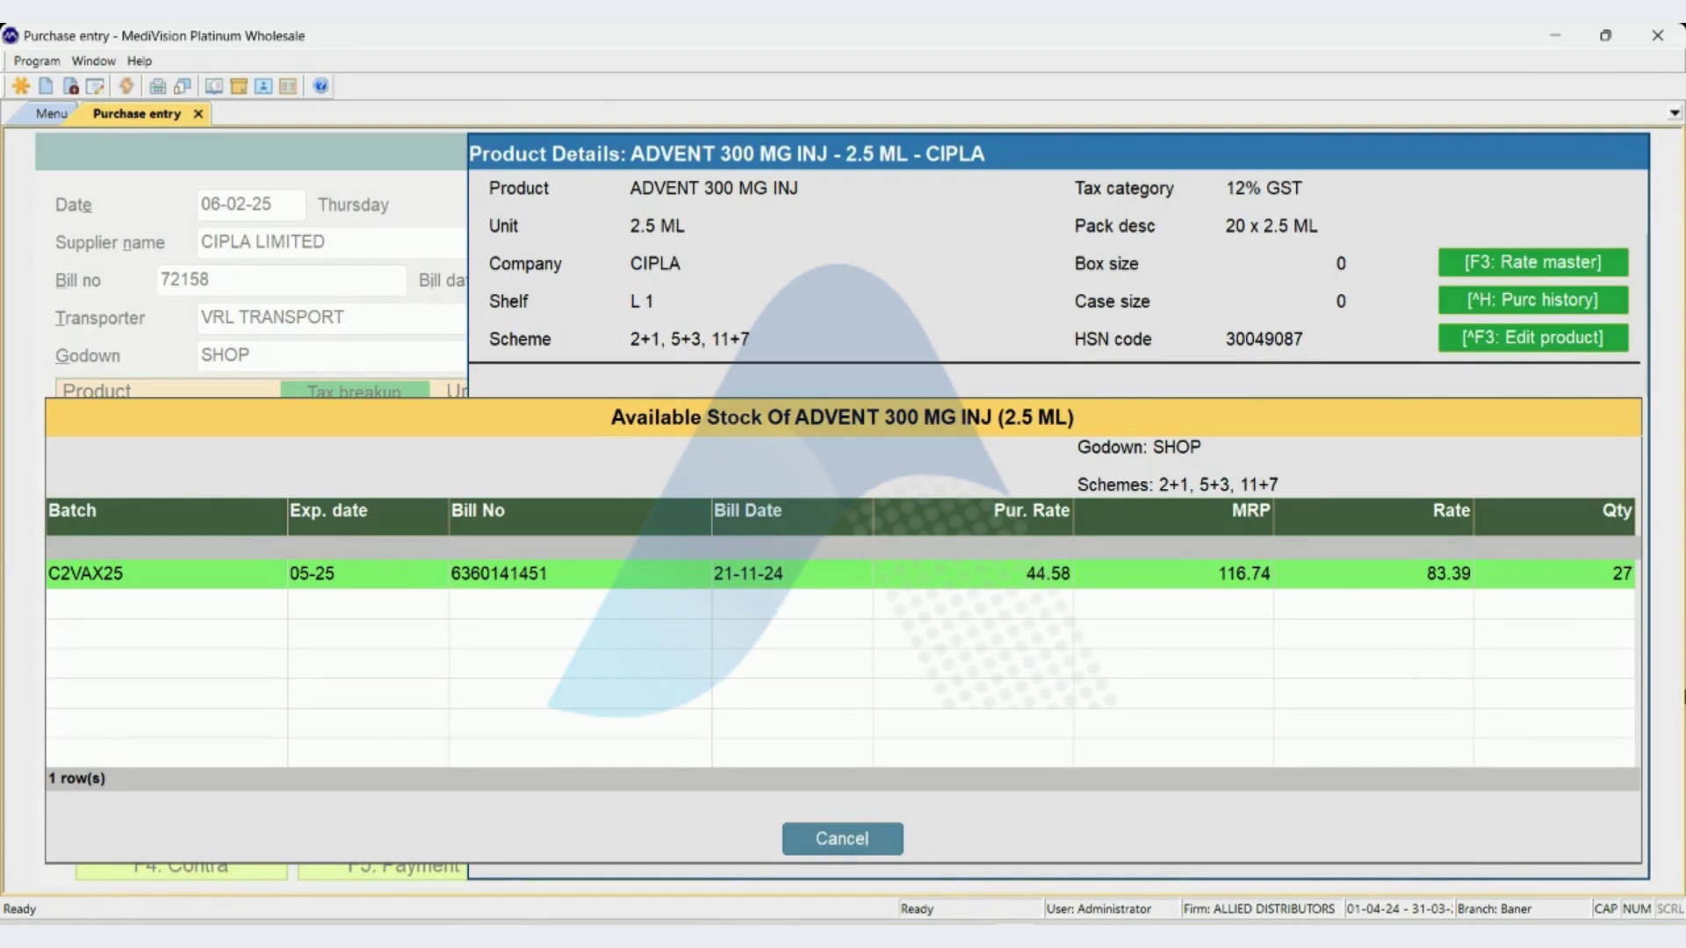
- Select batch C2VAX25 and set its expiry to 06-26, keeping the filled-in MRP and zero scheme discounts
{"action": "key", "text": "Return"}
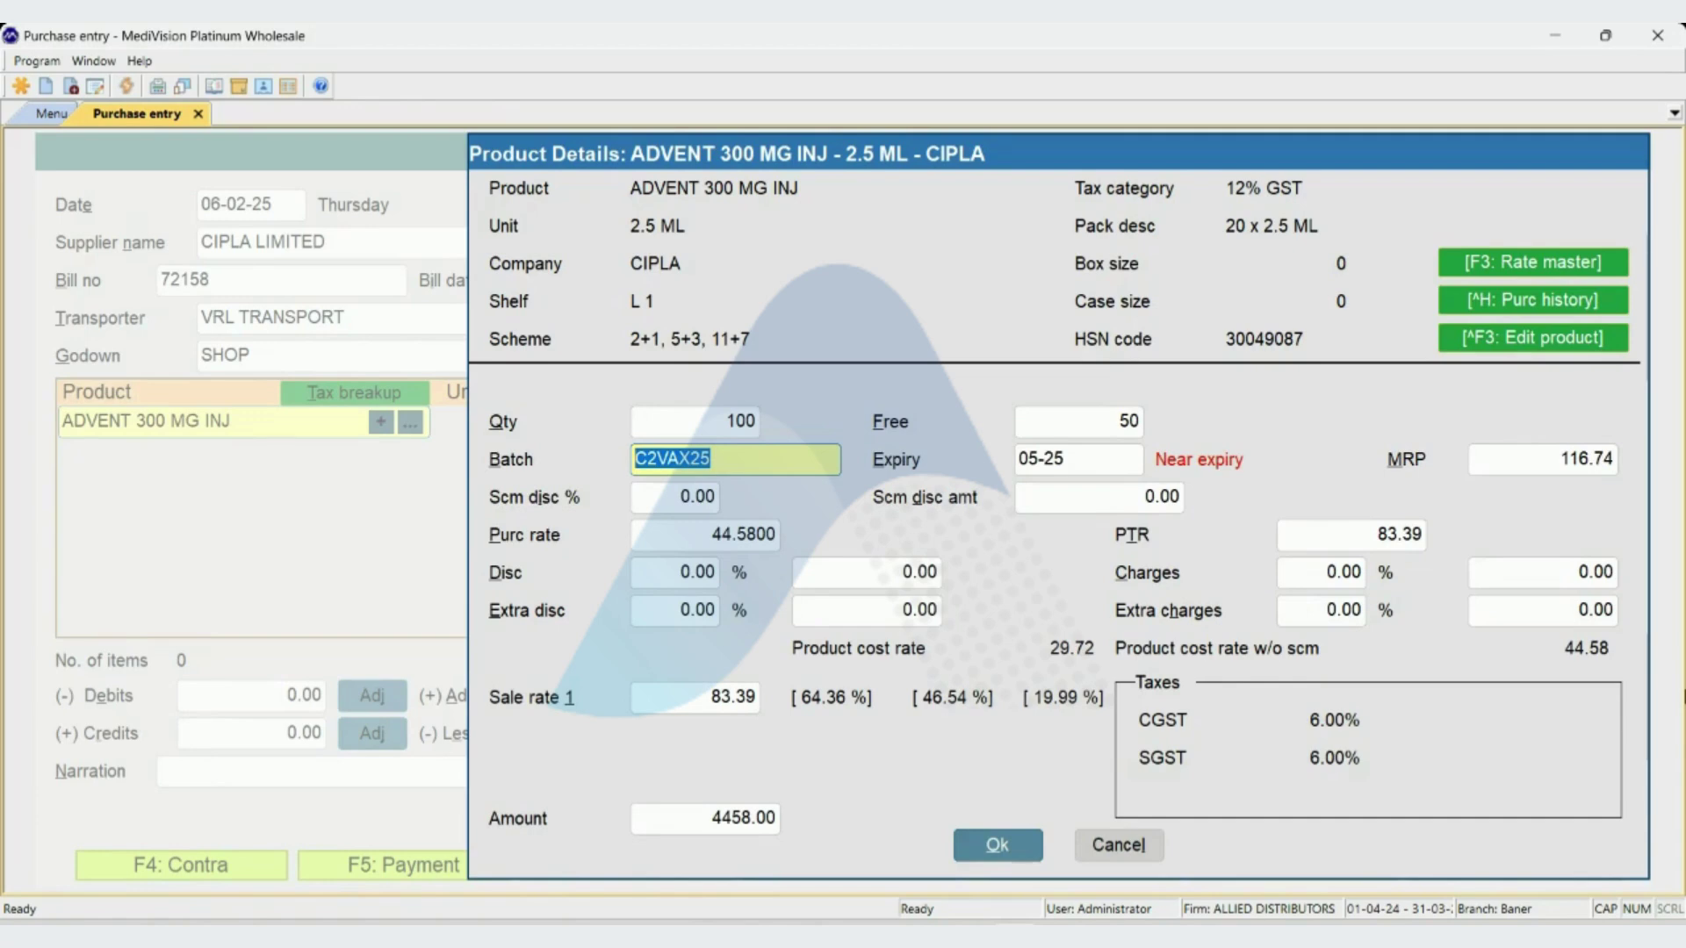
{"action": "key", "text": "Return"}
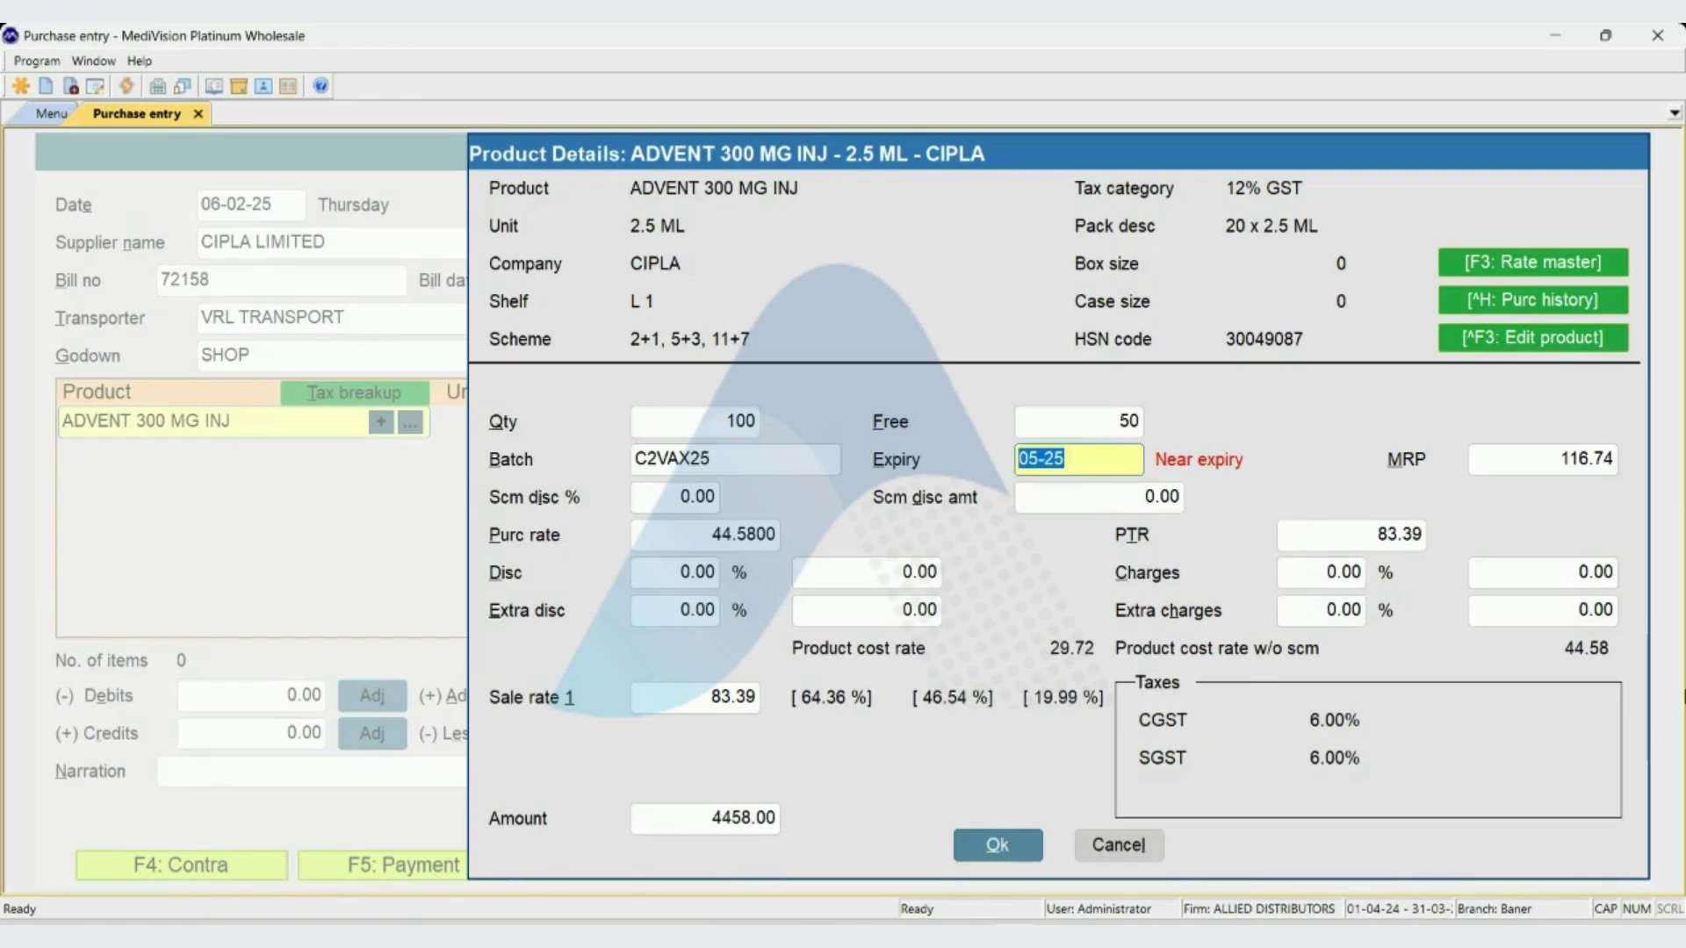
{"action": "type", "text": "06-26"}
{"action": "key", "text": "Return"}
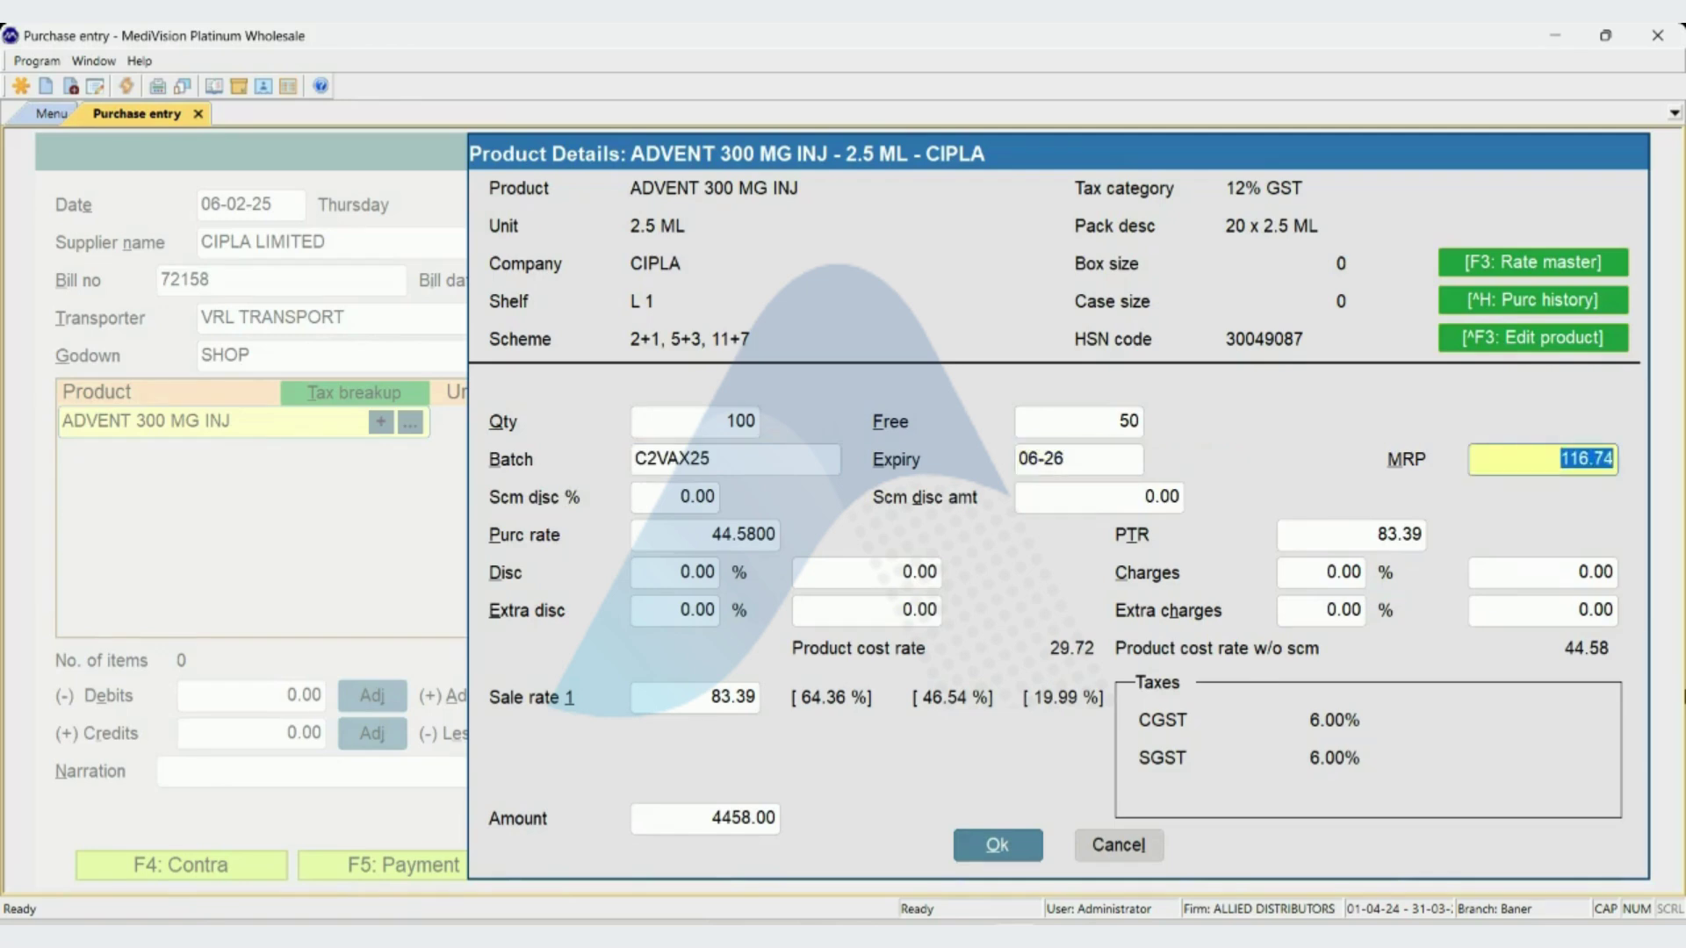
{"action": "key", "text": "Return"}
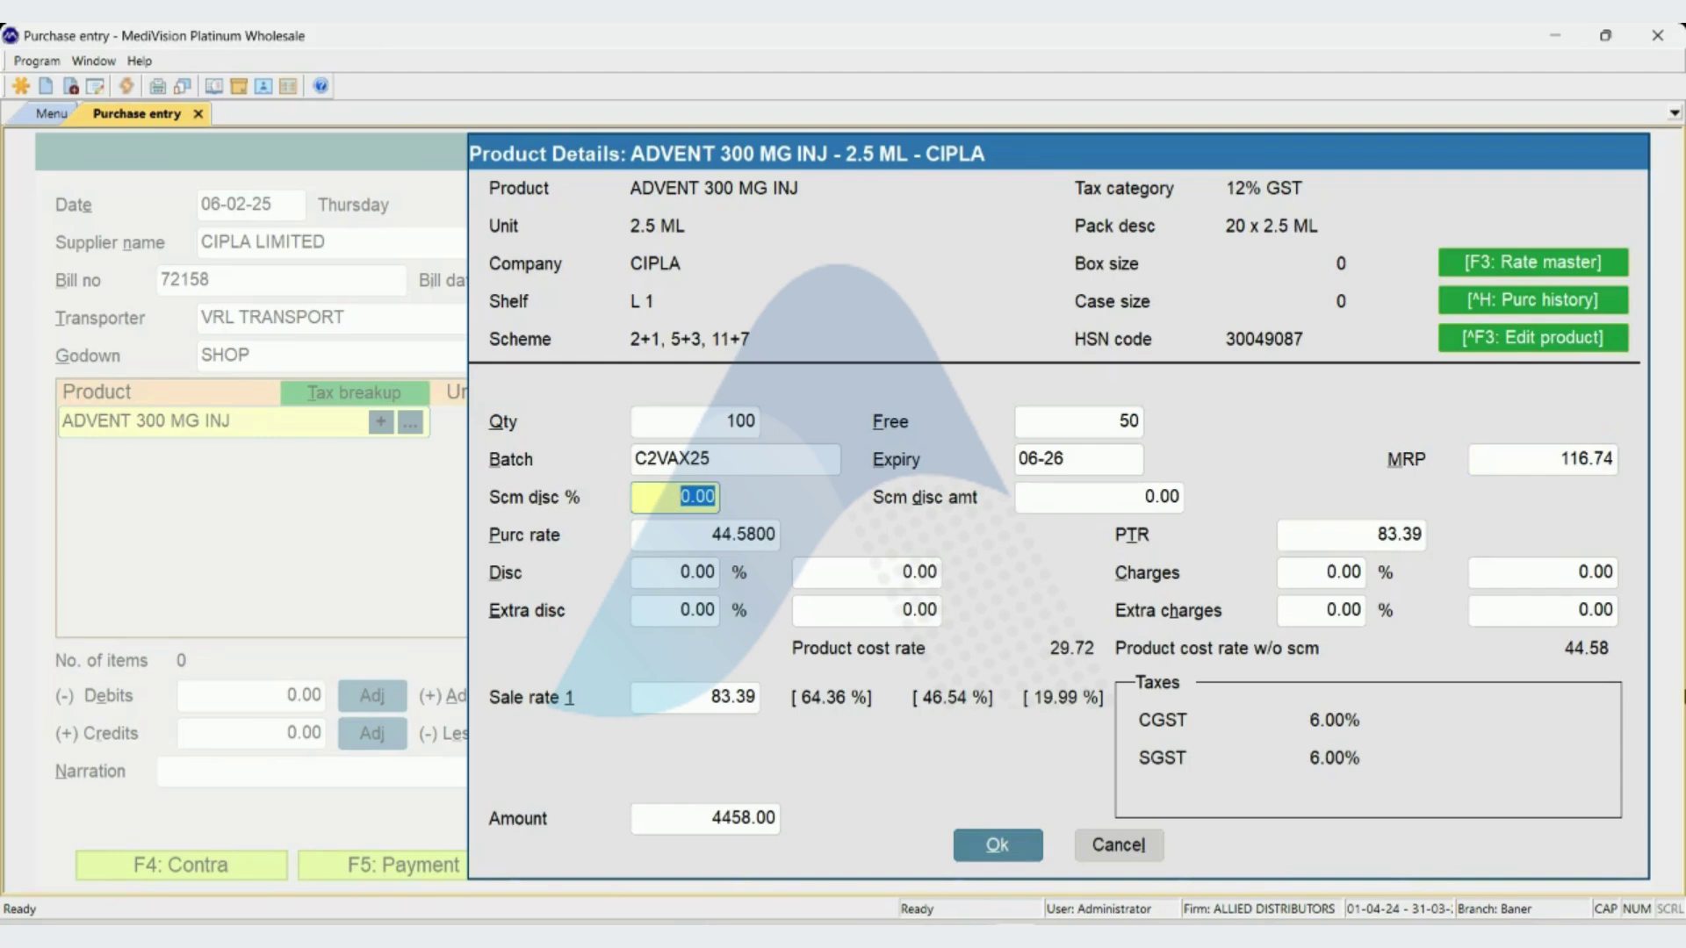
{"action": "key", "text": "Return"}
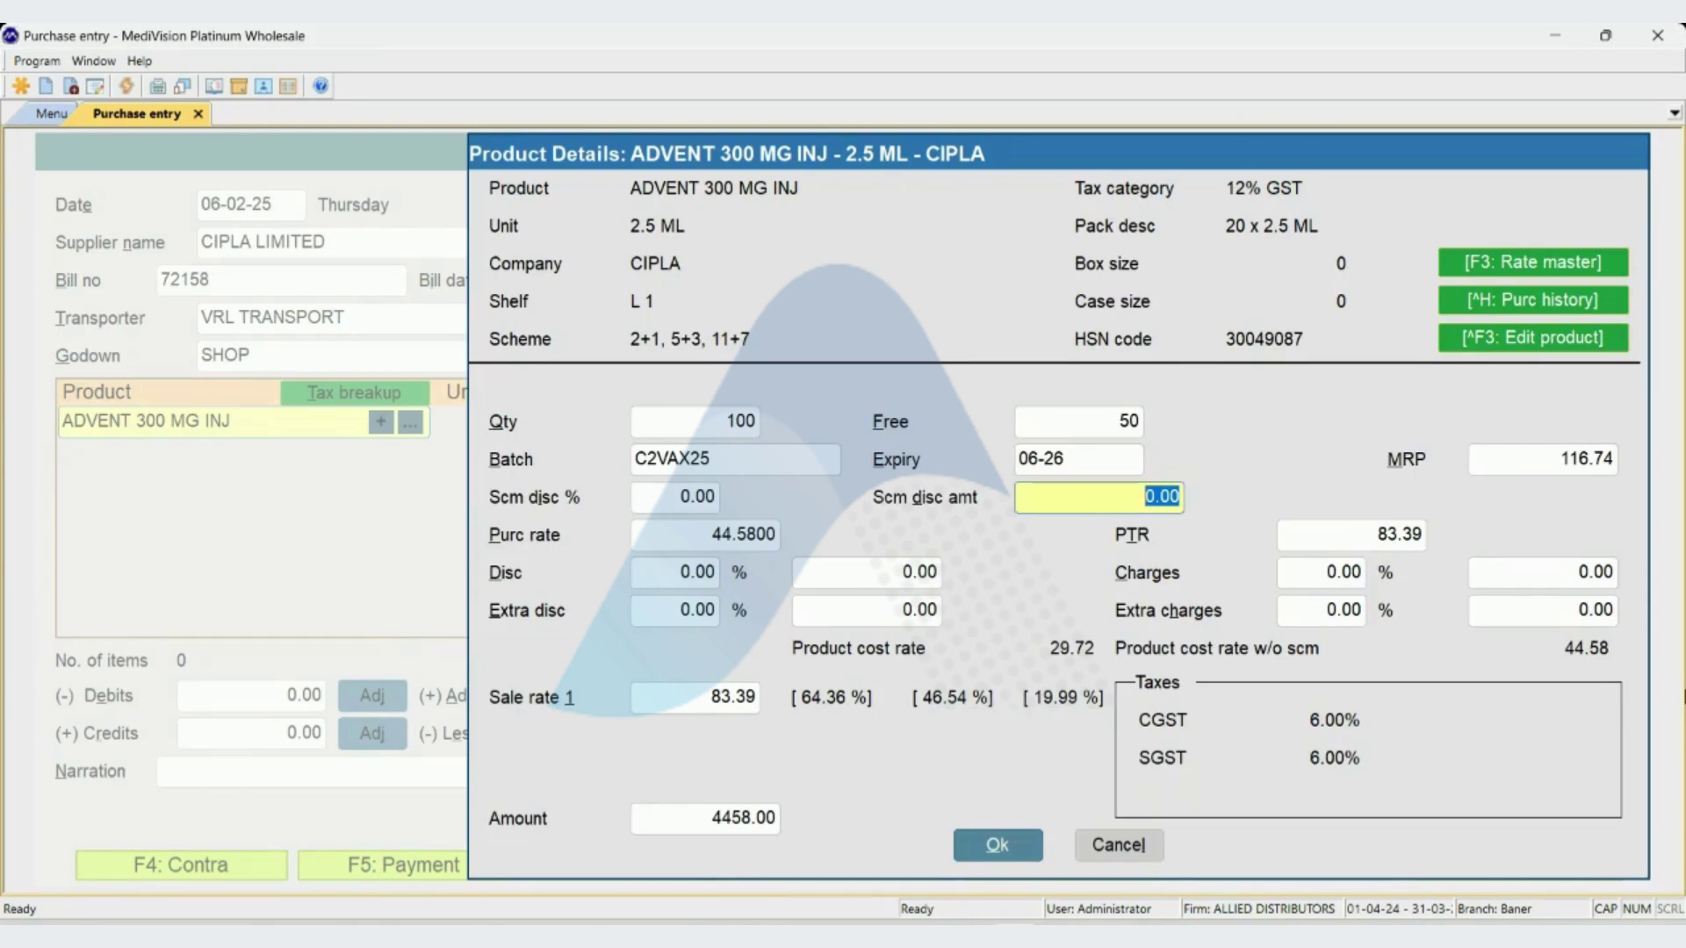
{"action": "key", "text": "Return"}
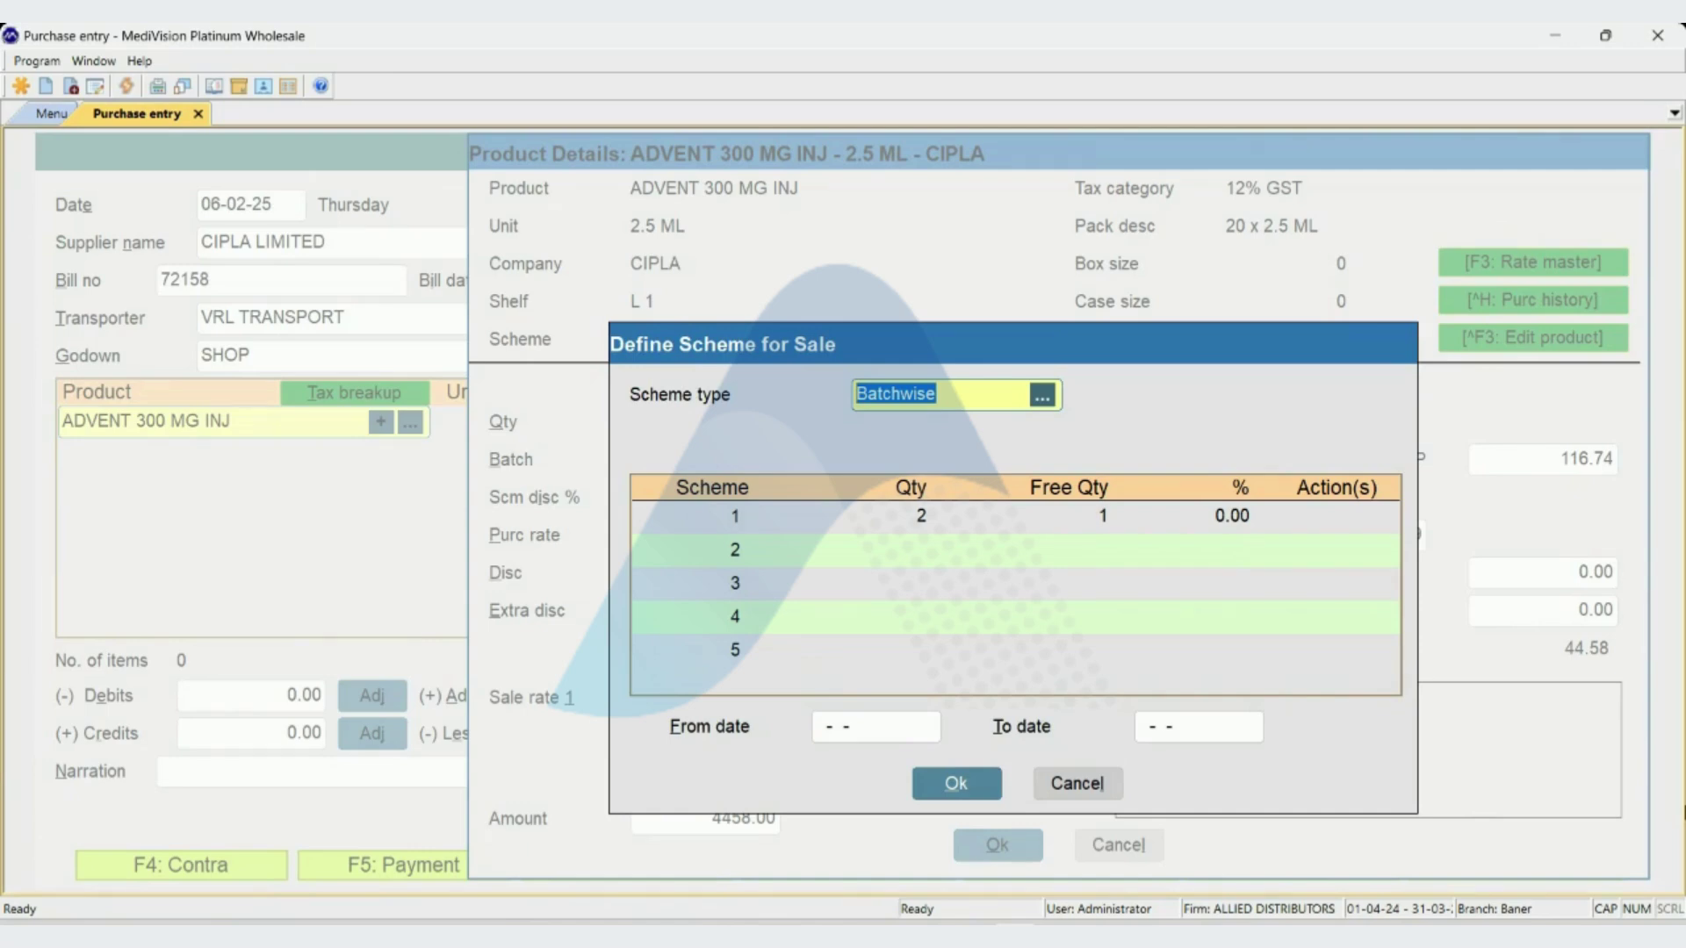
- Set the sale scheme type to Batchwise and keep scheme 1 at quantity 2 with 1 free
{"action": "key", "text": "space"}
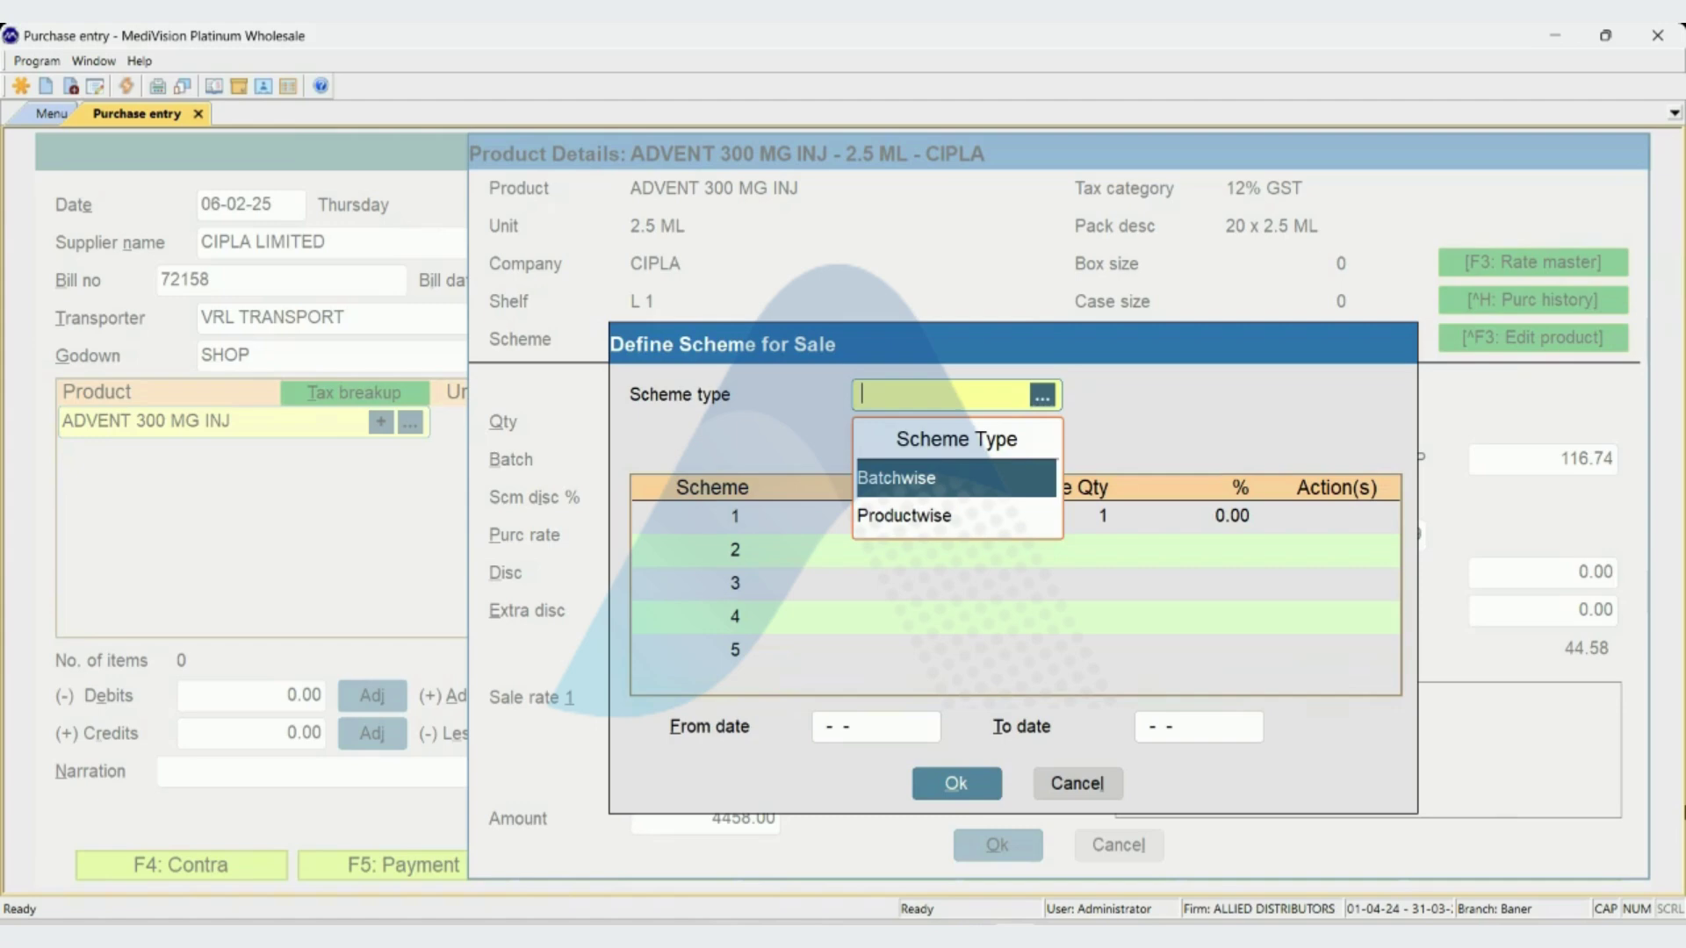
{"action": "key", "text": "Down"}
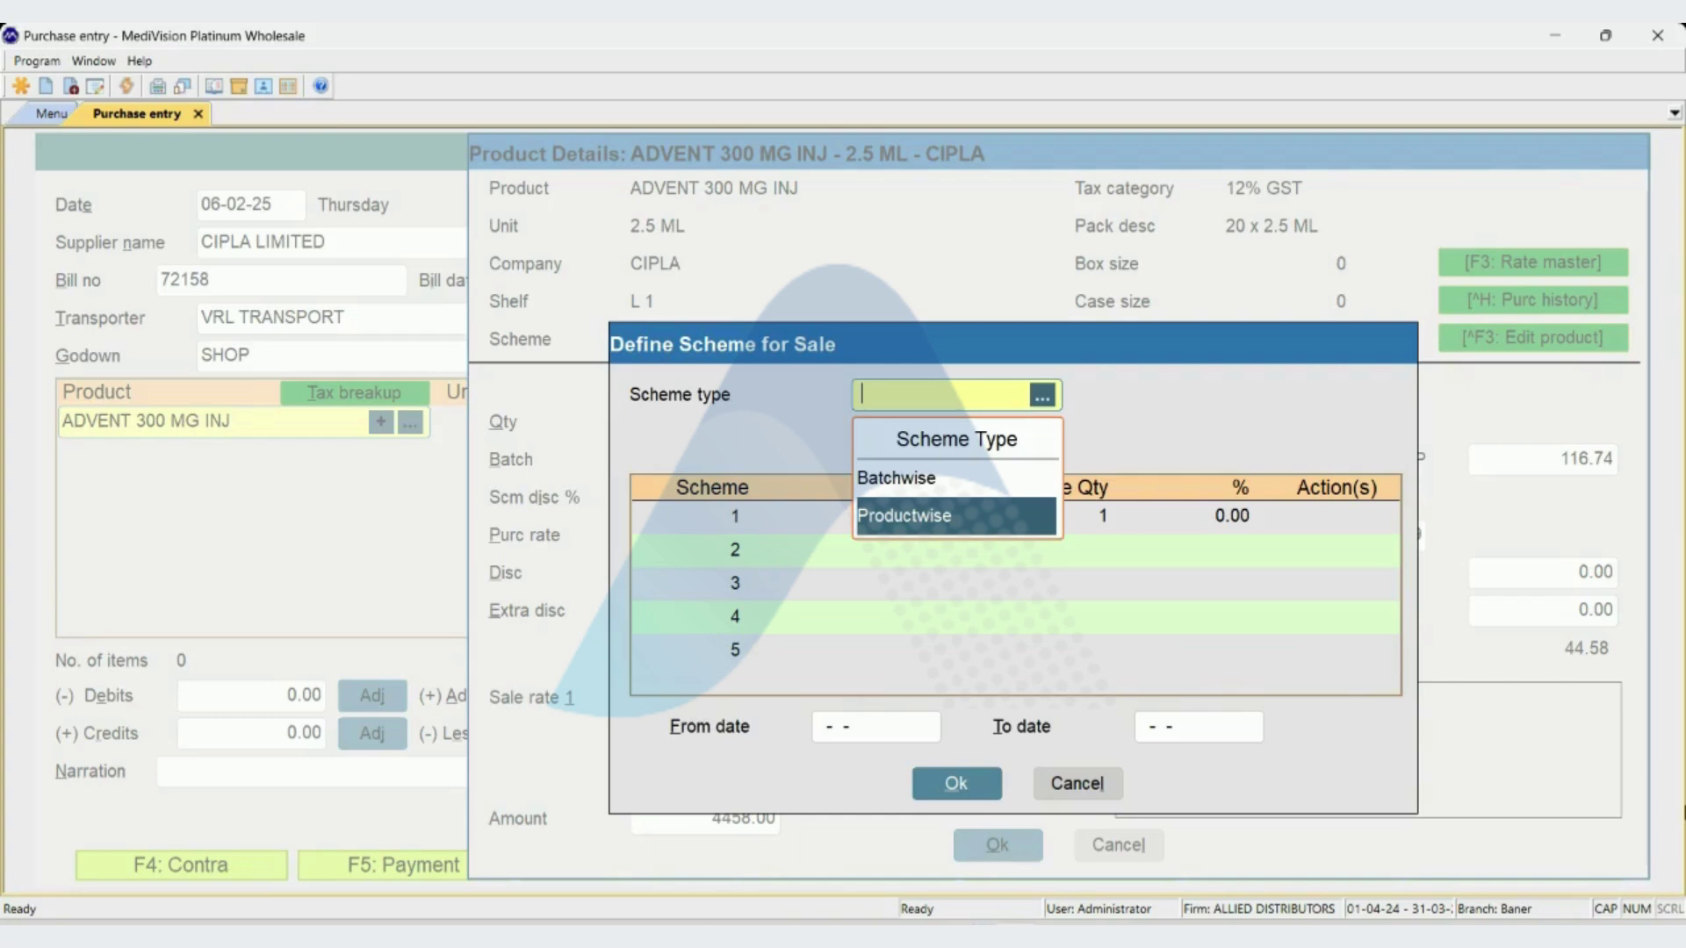
{"action": "key", "text": "Up"}
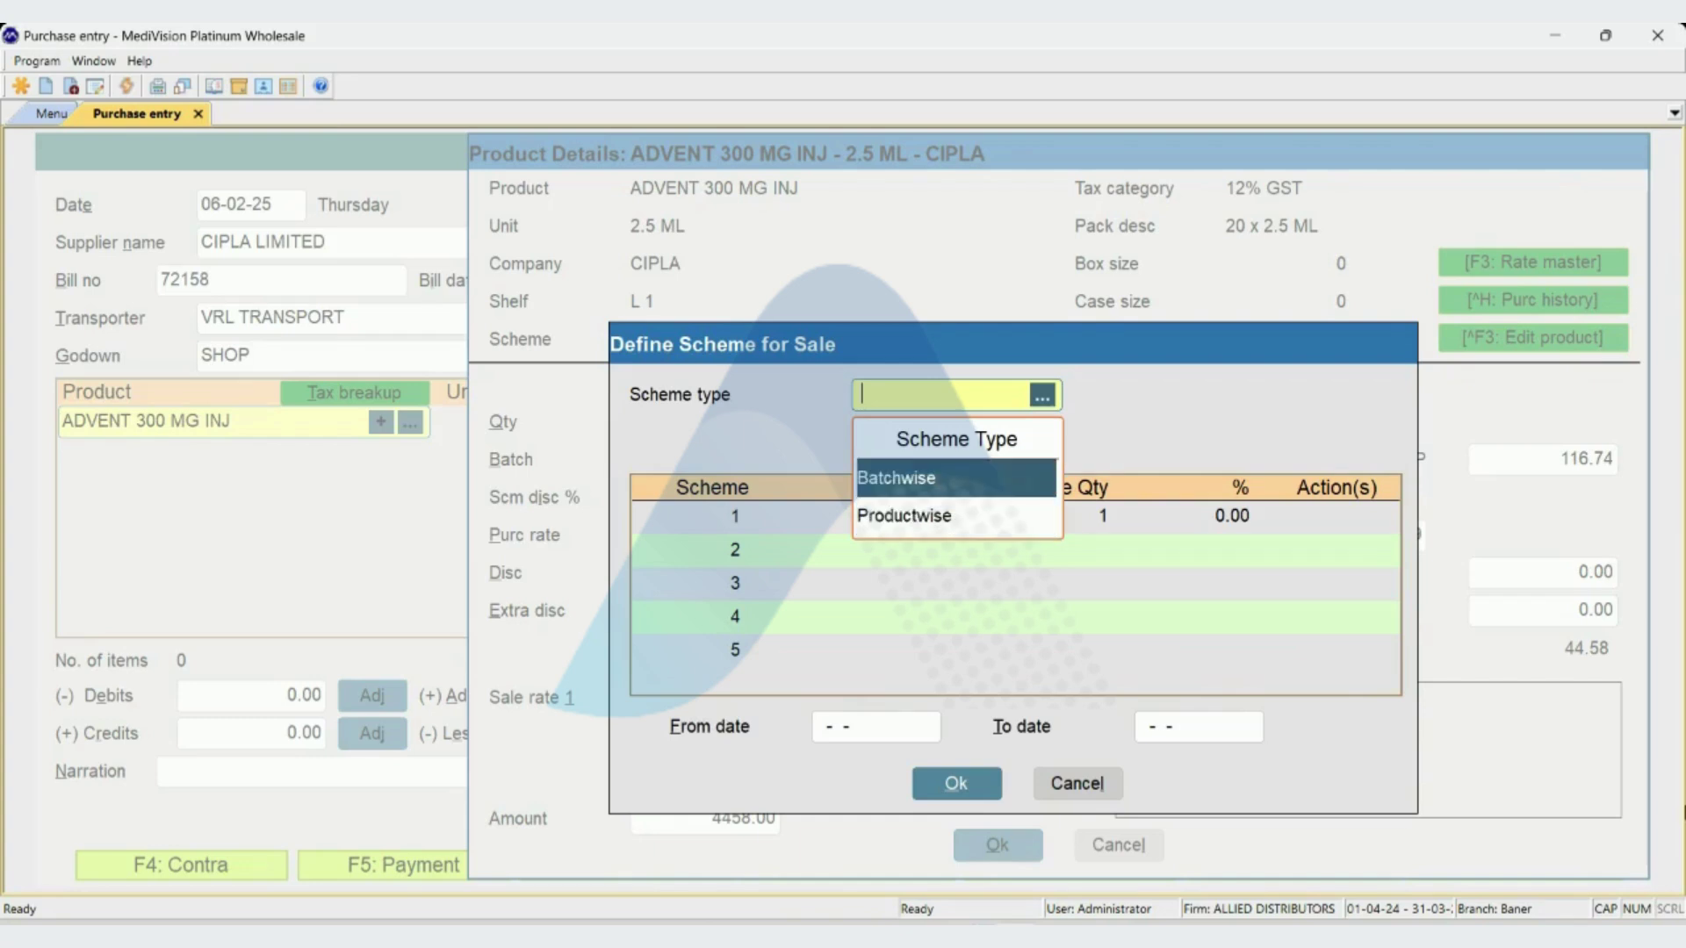
{"action": "key", "text": "Return"}
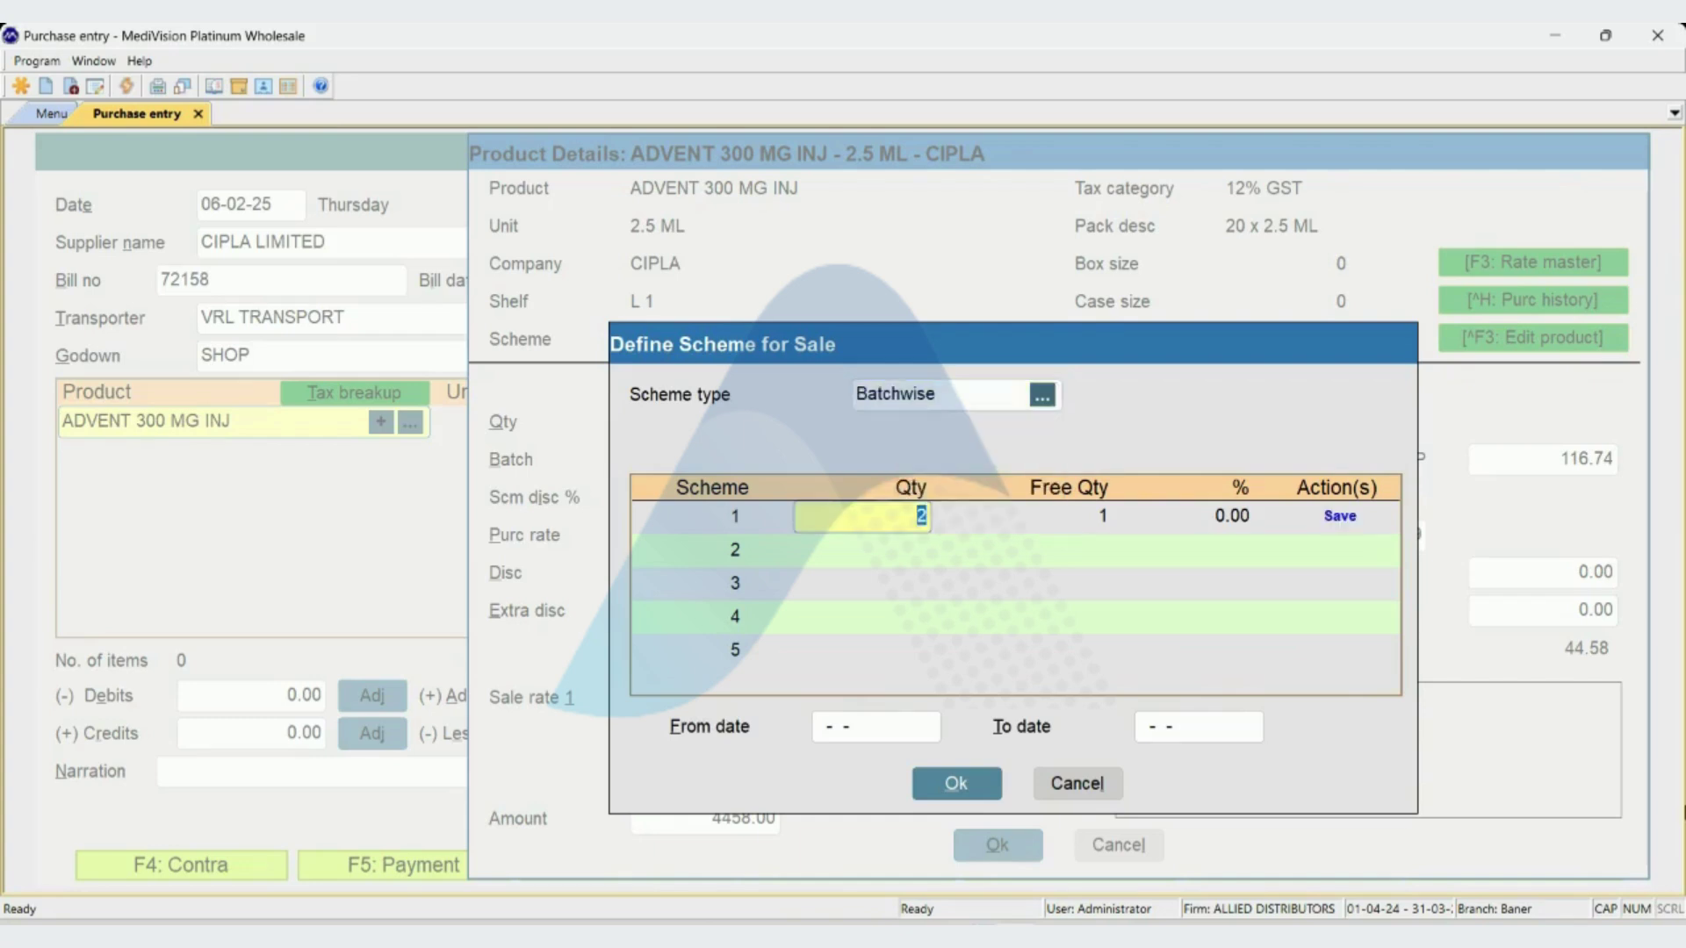
{"action": "key", "text": "Return"}
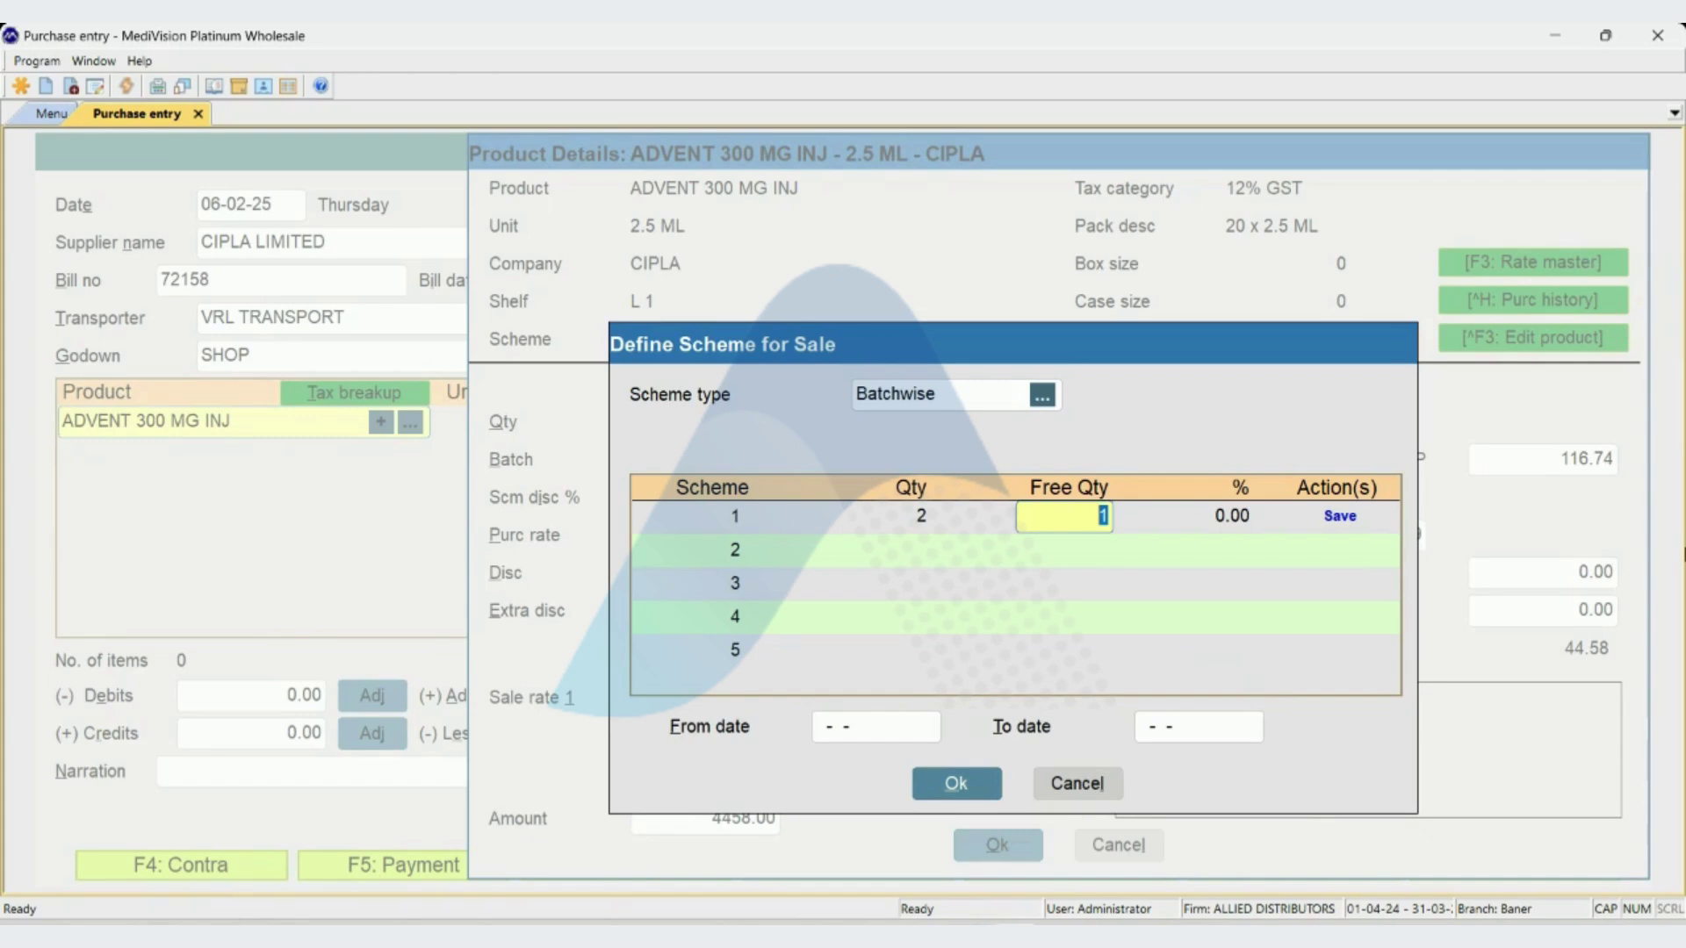
{"action": "key", "text": "Return"}
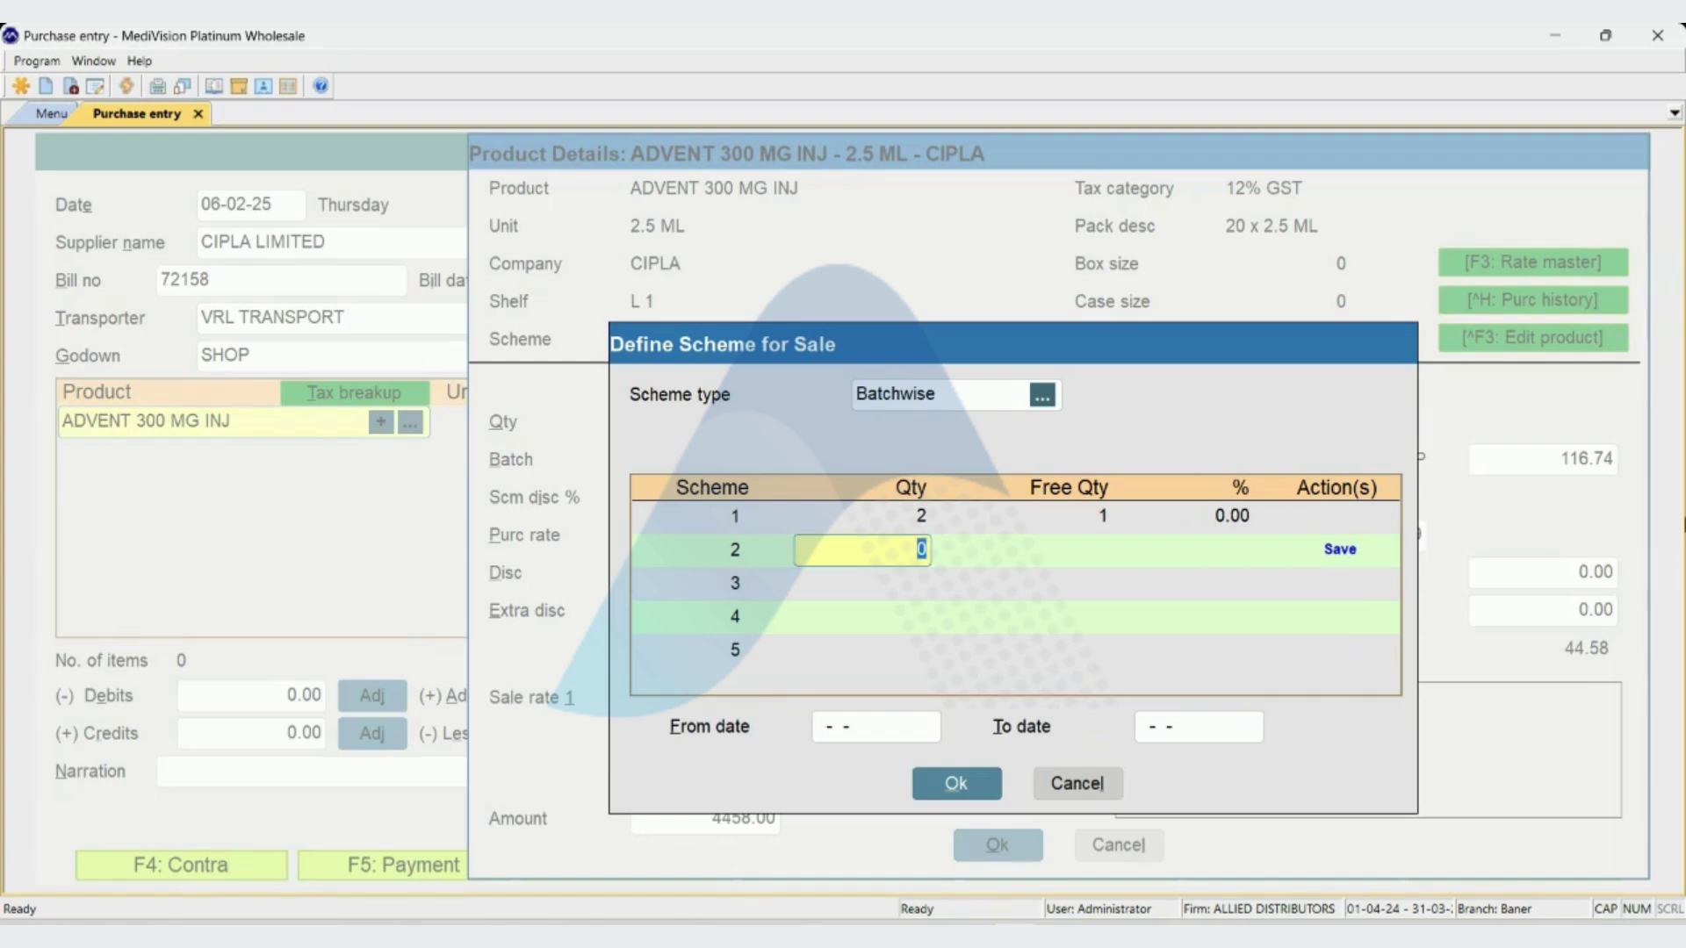
- Add scheme 2 with quantity 5 and free quantity 3, and scheme 3 with quantity 1, no free quantity and 10%
{"action": "type", "text": "5"}
{"action": "key", "text": "Return"}
{"action": "type", "text": "3"}
{"action": "key", "text": "Return"}
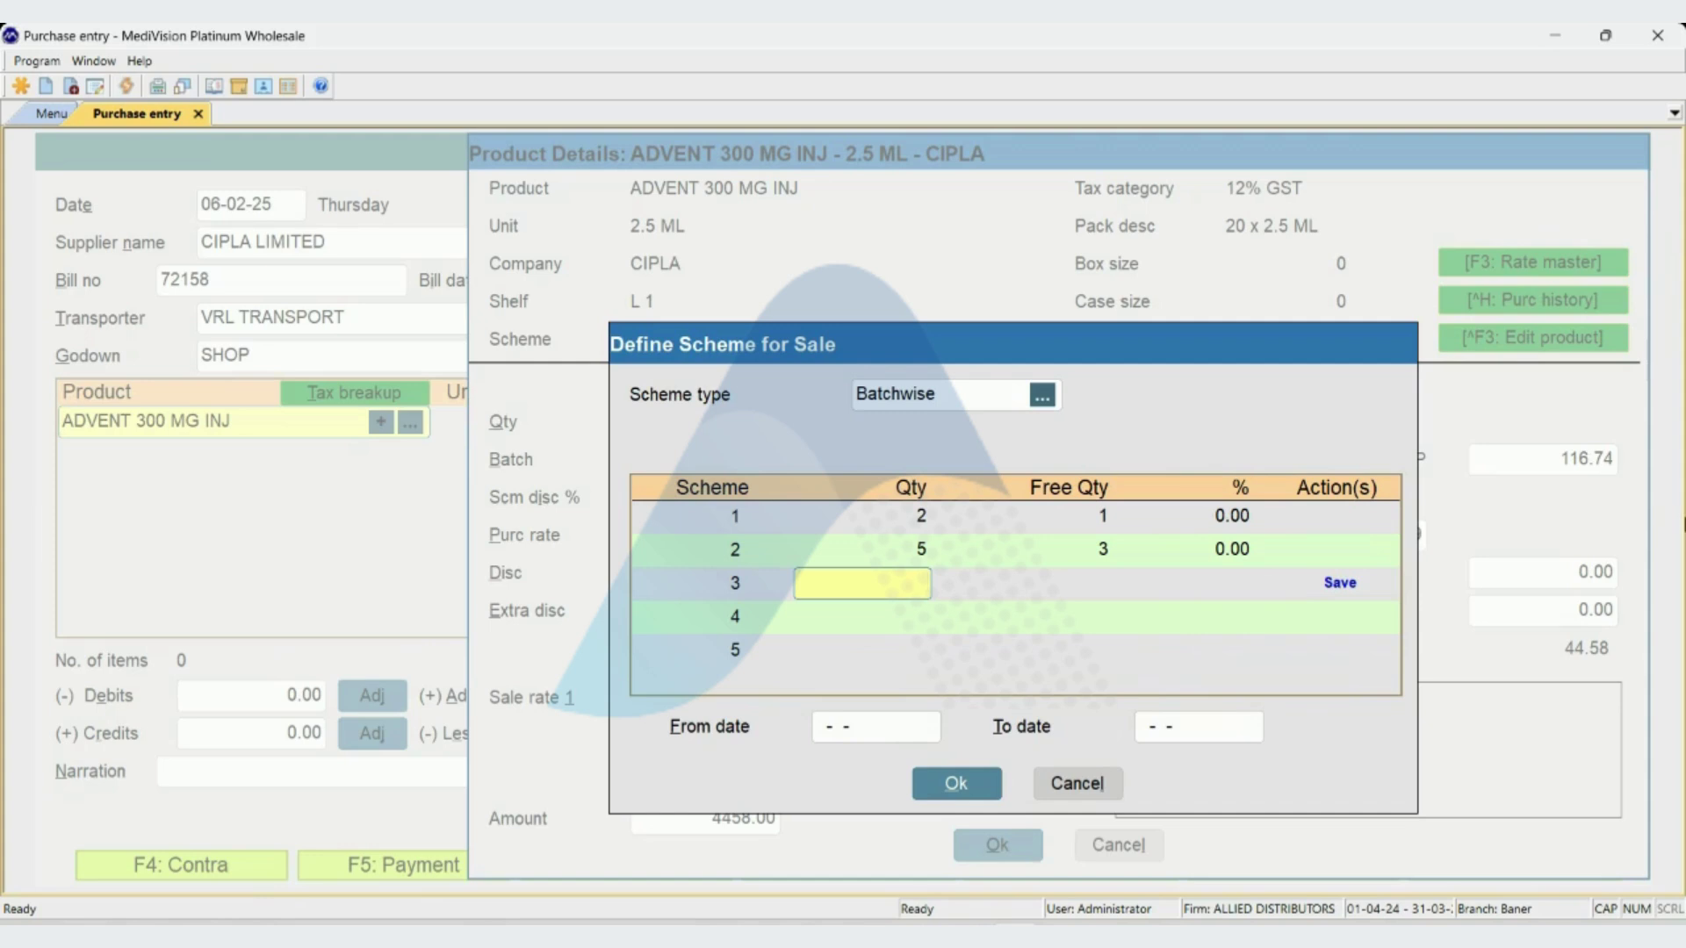
{"action": "type", "text": "1"}
{"action": "key", "text": "Return"}
{"action": "key", "text": "Return"}
{"action": "type", "text": "10"}
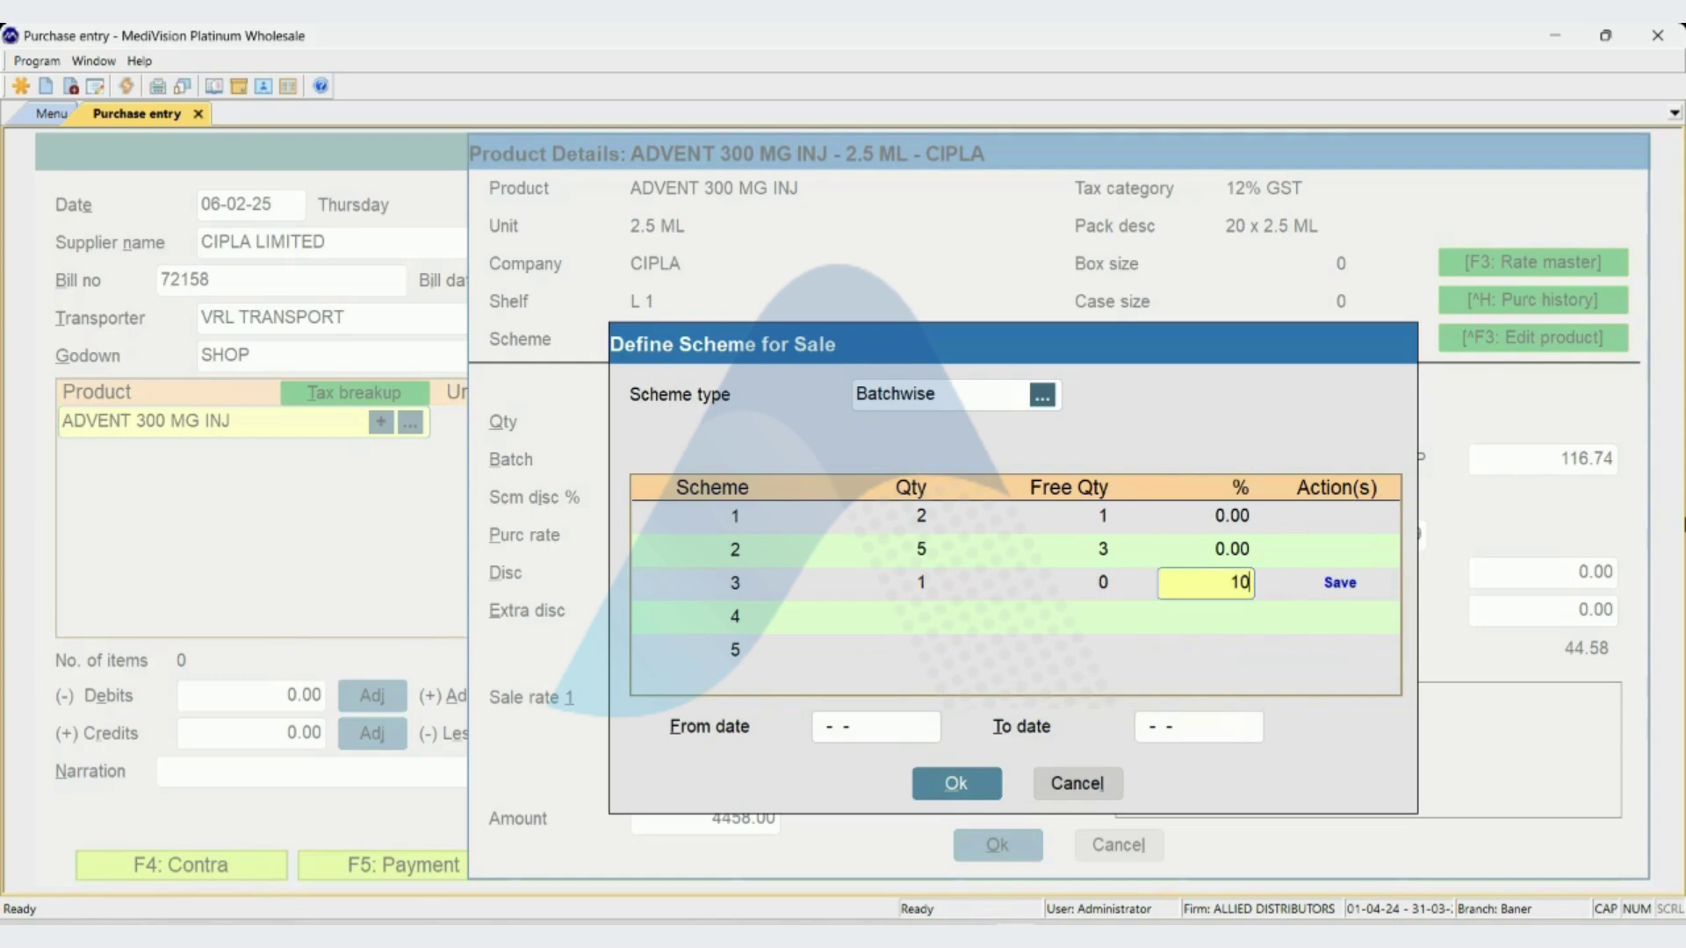
{"action": "key", "text": "Return"}
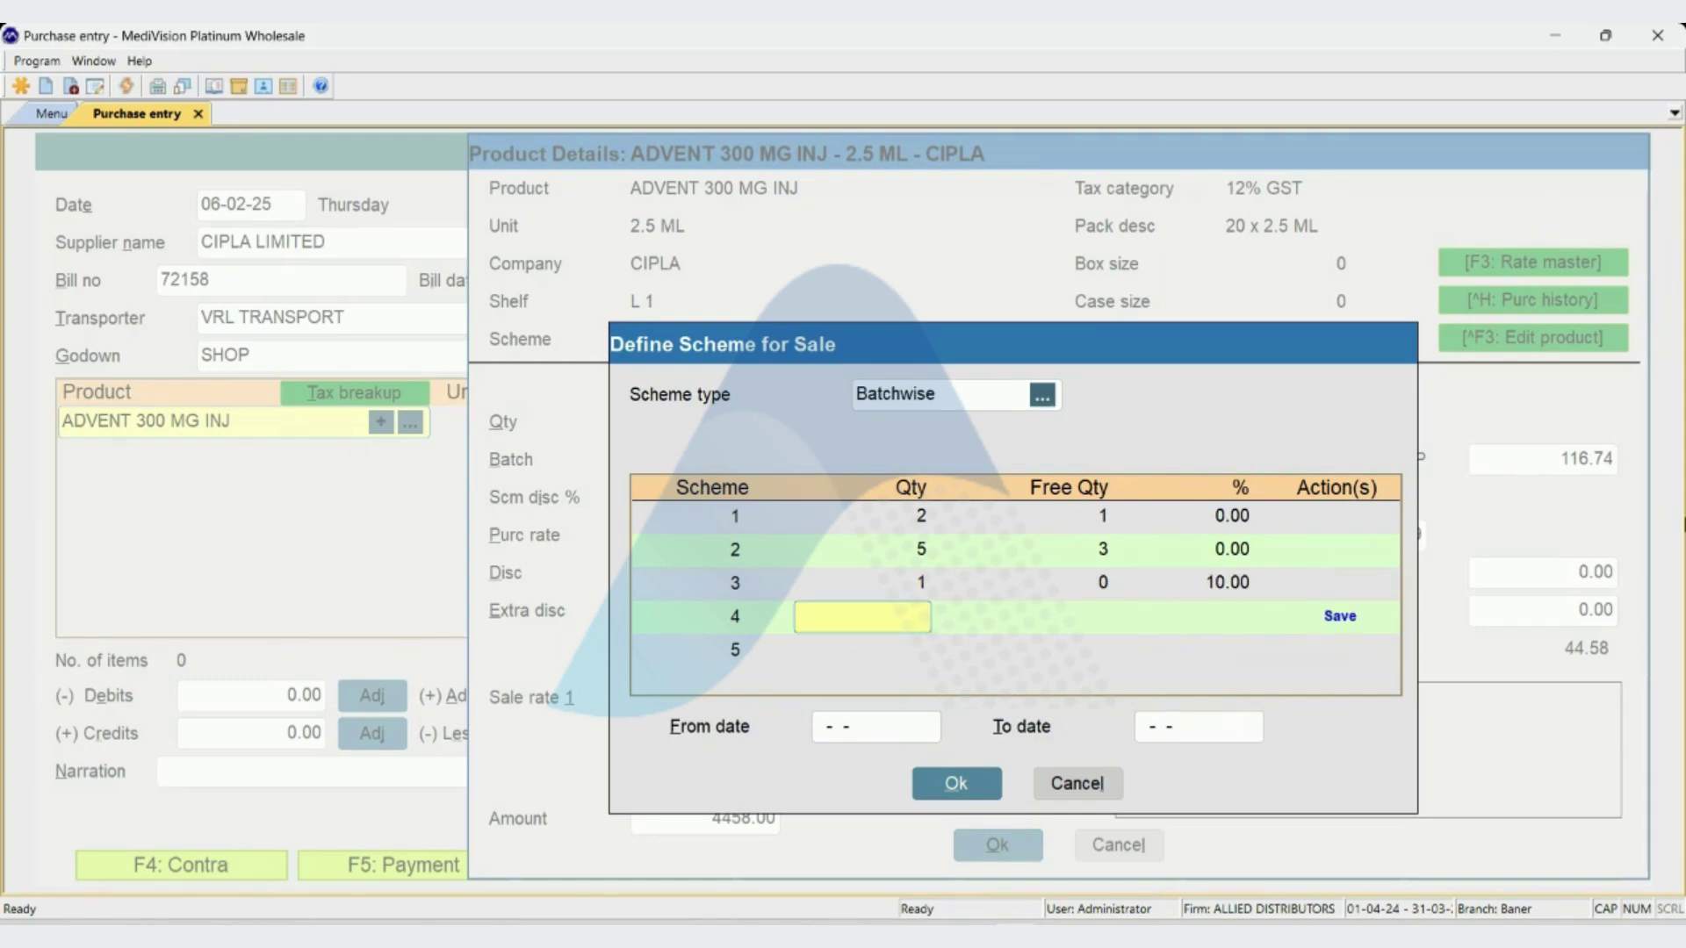
- Leave the remaining scheme rows and the from and to dates blank, and accept the sale scheme
{"action": "key", "text": "Return"}
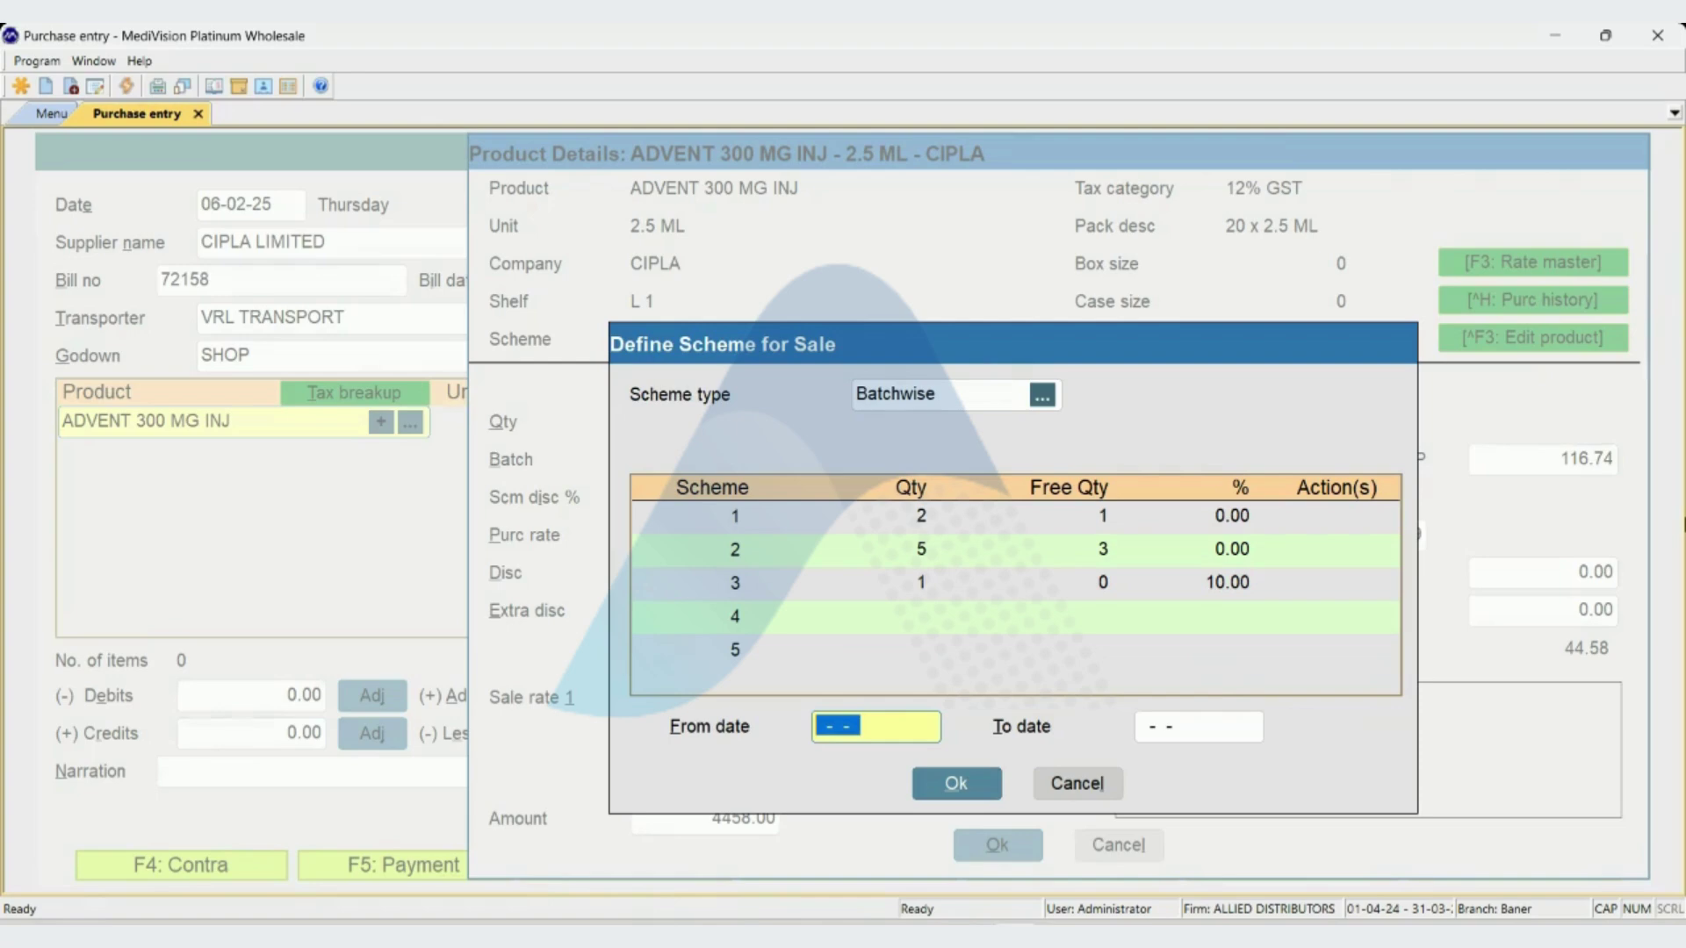
{"action": "left_click", "coordinate": [1159, 726]}
{"action": "key", "text": "Tab"}
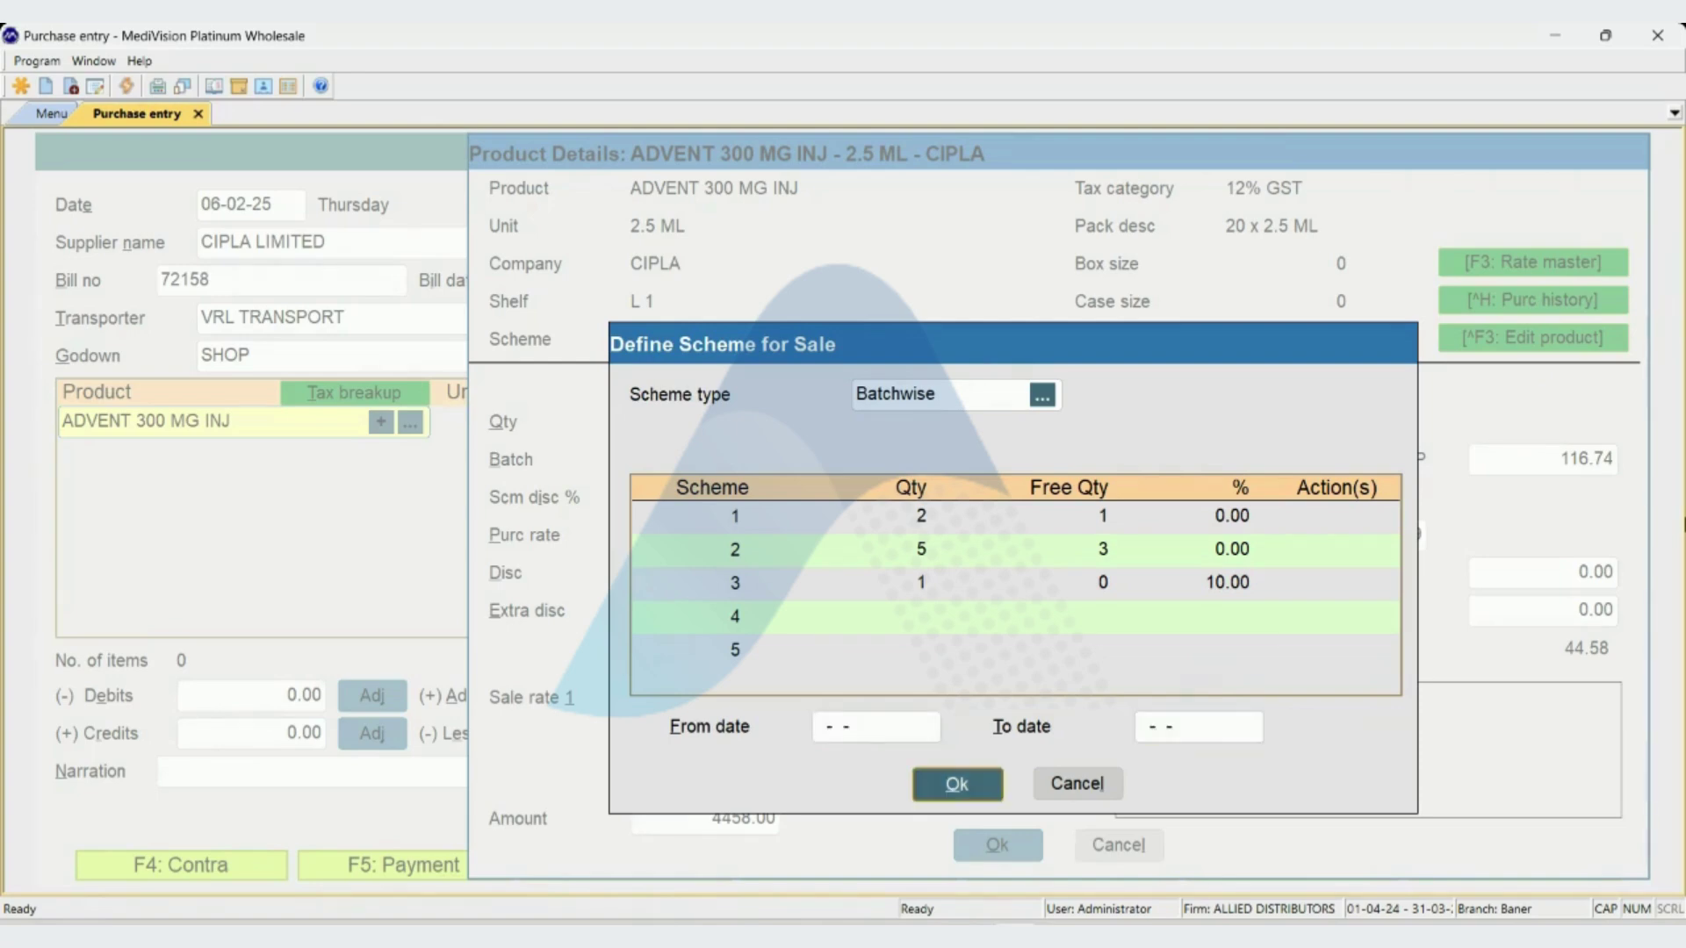
{"action": "key", "text": "Return"}
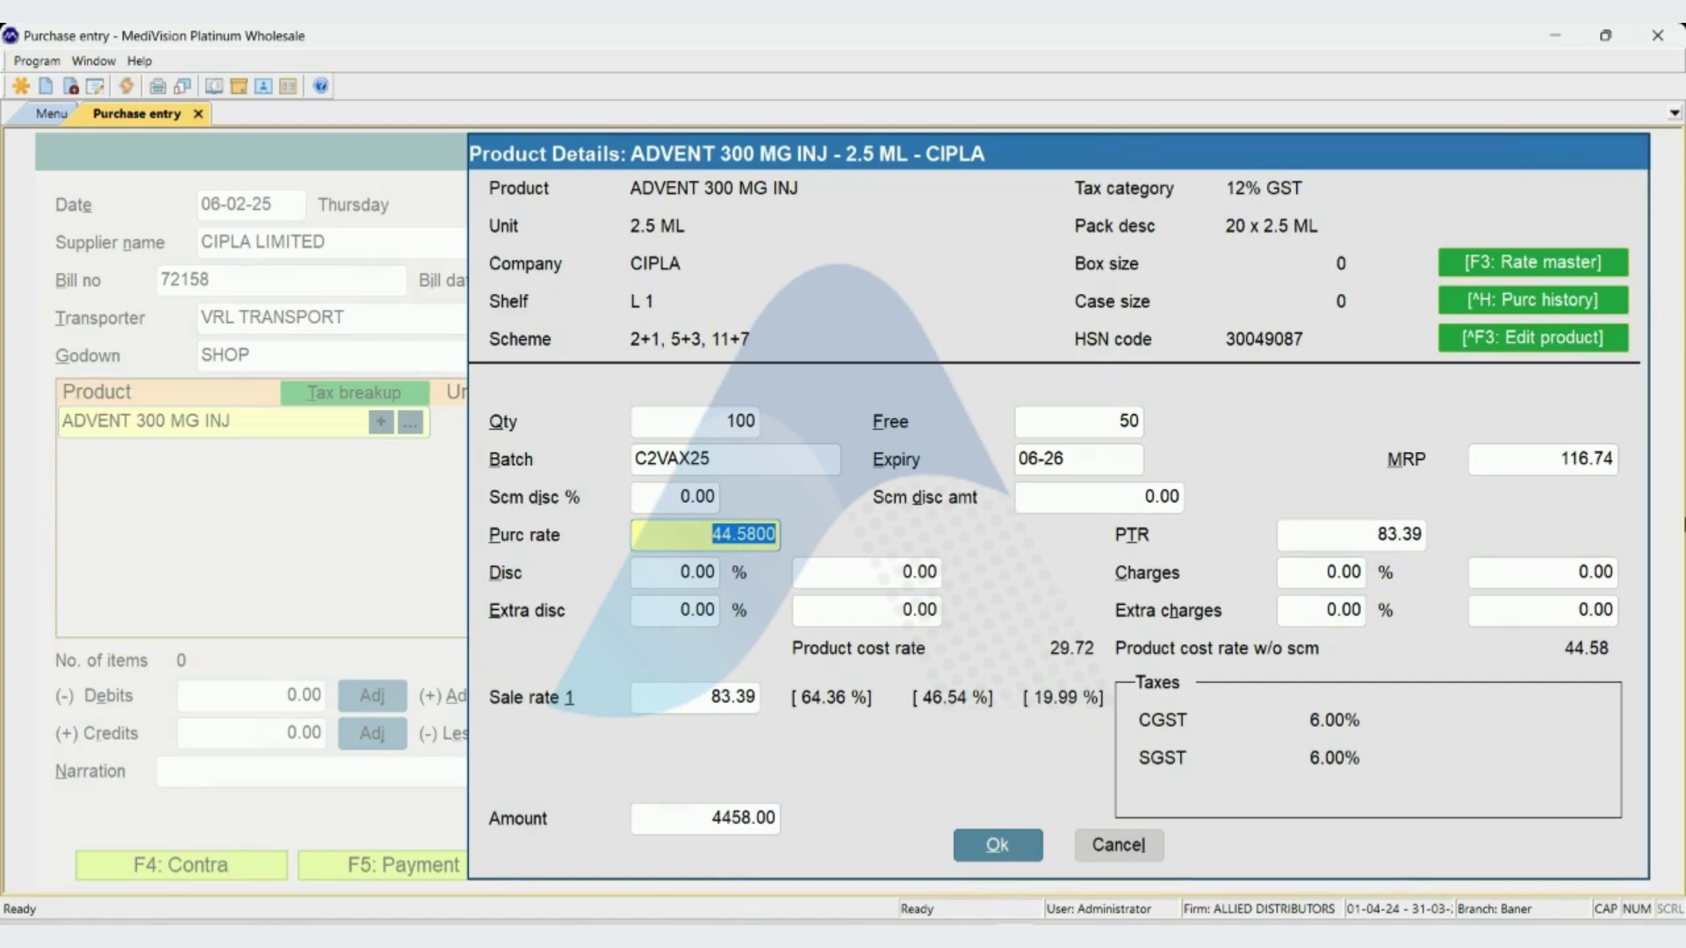
- Keep the filled-in purchase rate and zero discount and extra discount for ADVENT 300 MG INJ
{"action": "key", "text": "Return"}
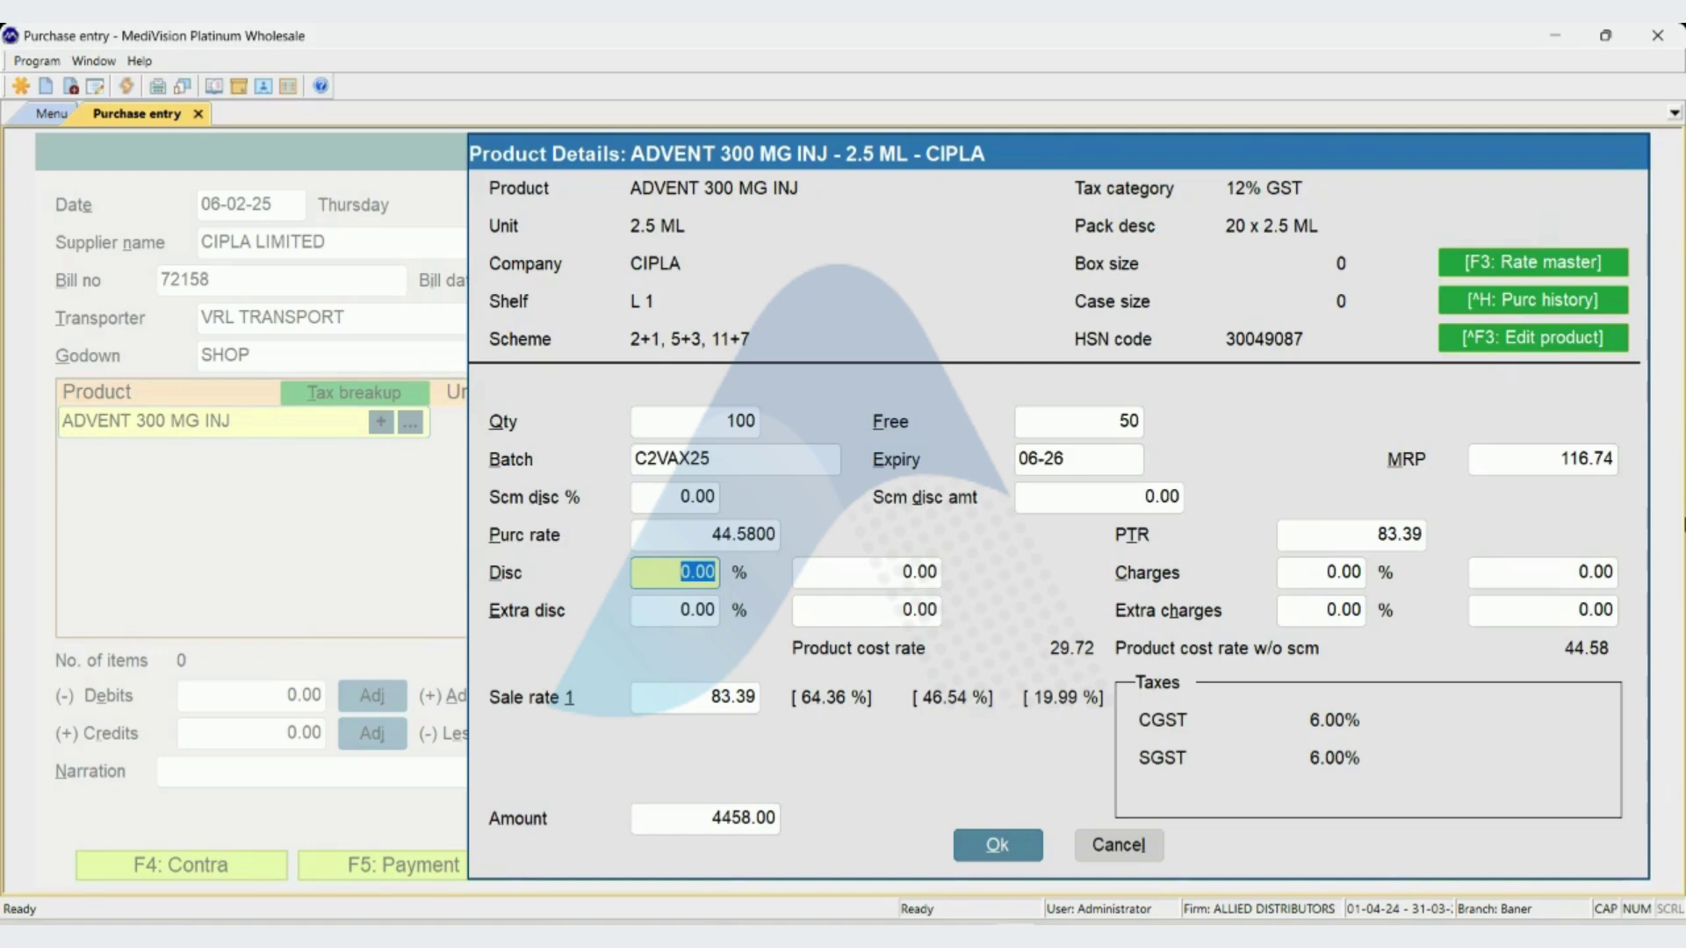
{"action": "key", "text": "Return"}
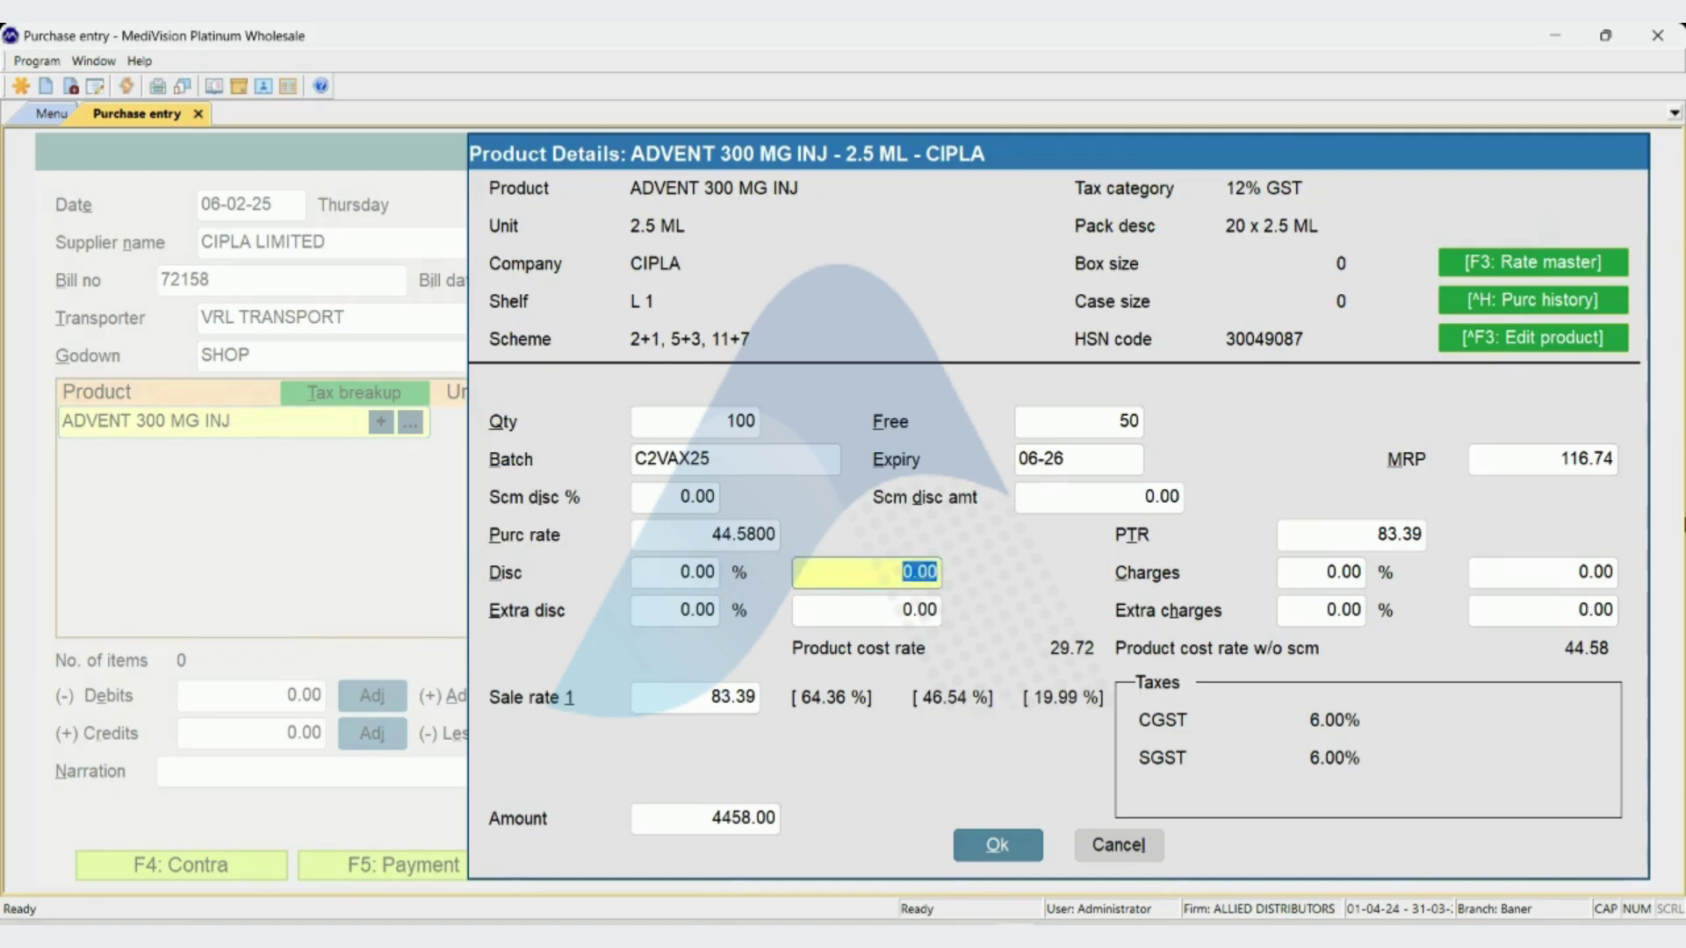
{"action": "key", "text": "Return"}
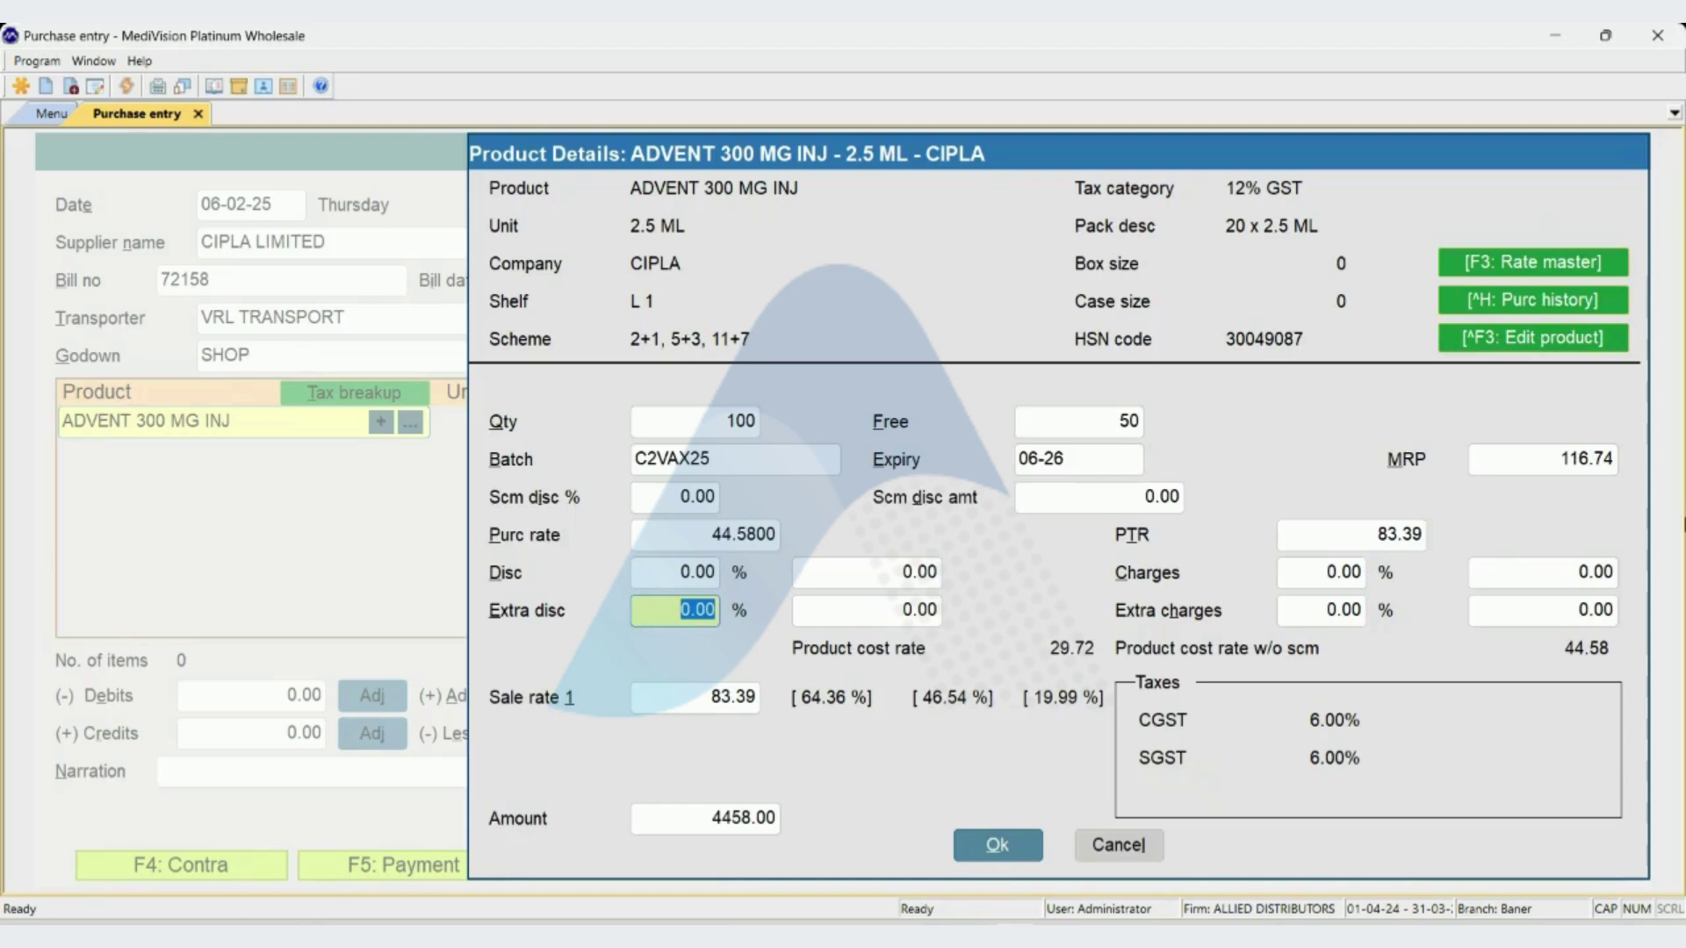
{"action": "key", "text": "Return"}
{"action": "key", "text": "Return"}
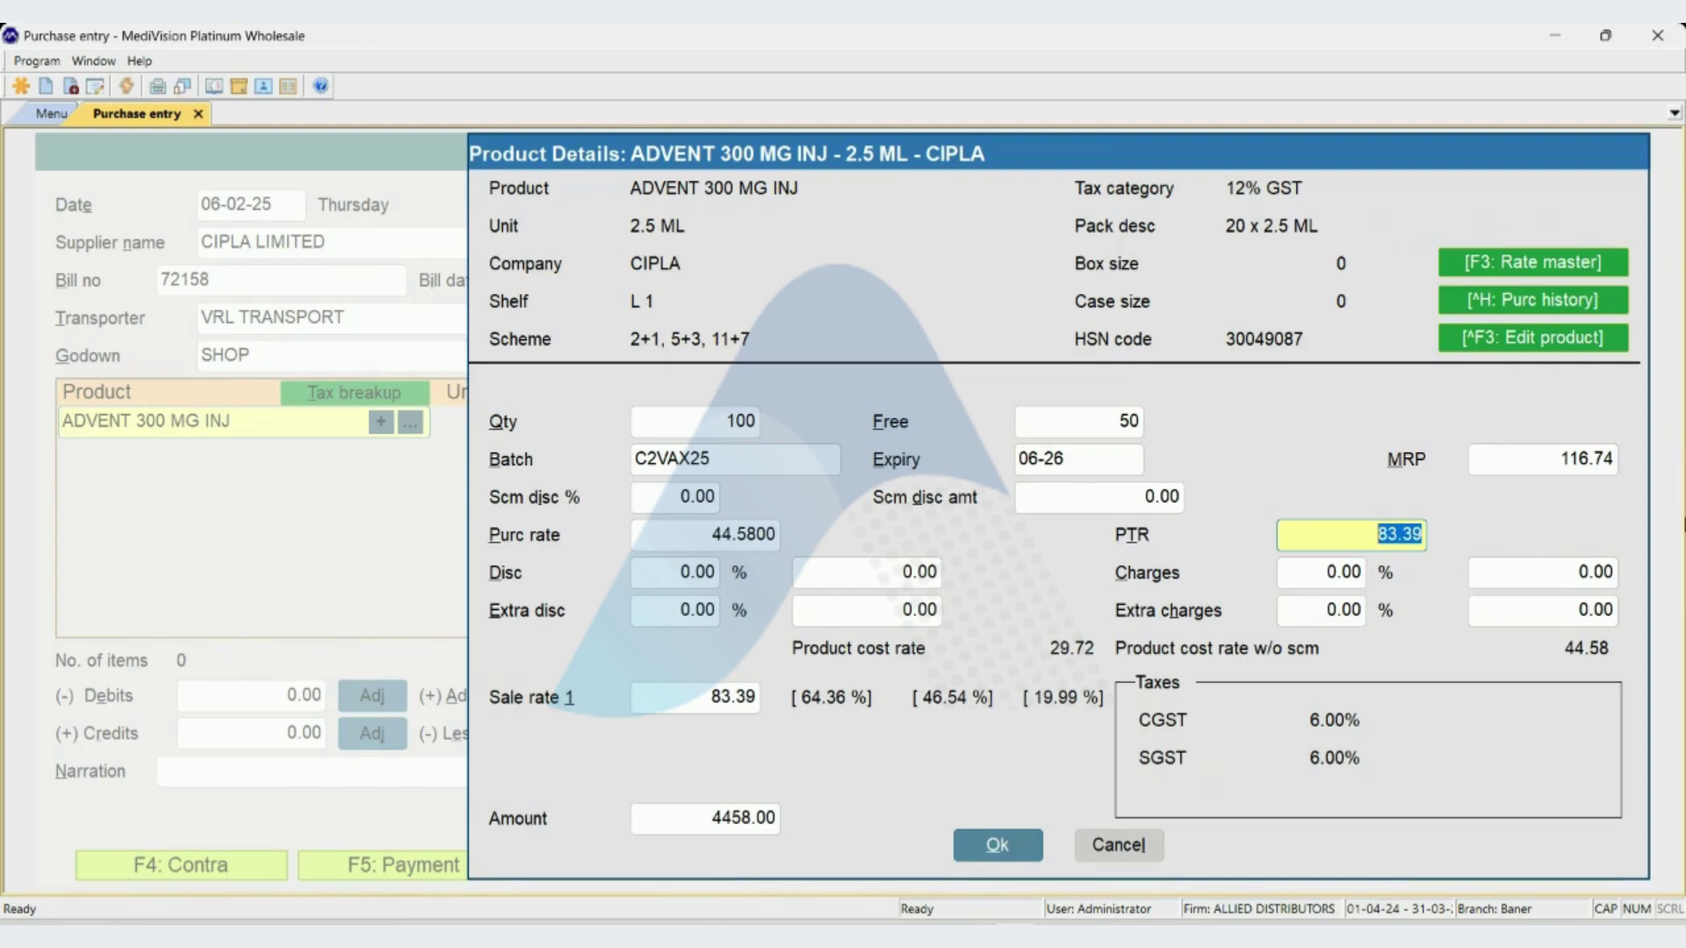
- Keep the default PTR, zero charges, sale rate and amount, and add the ADVENT 300 MG INJ line to the voucher
{"action": "key", "text": "Return"}
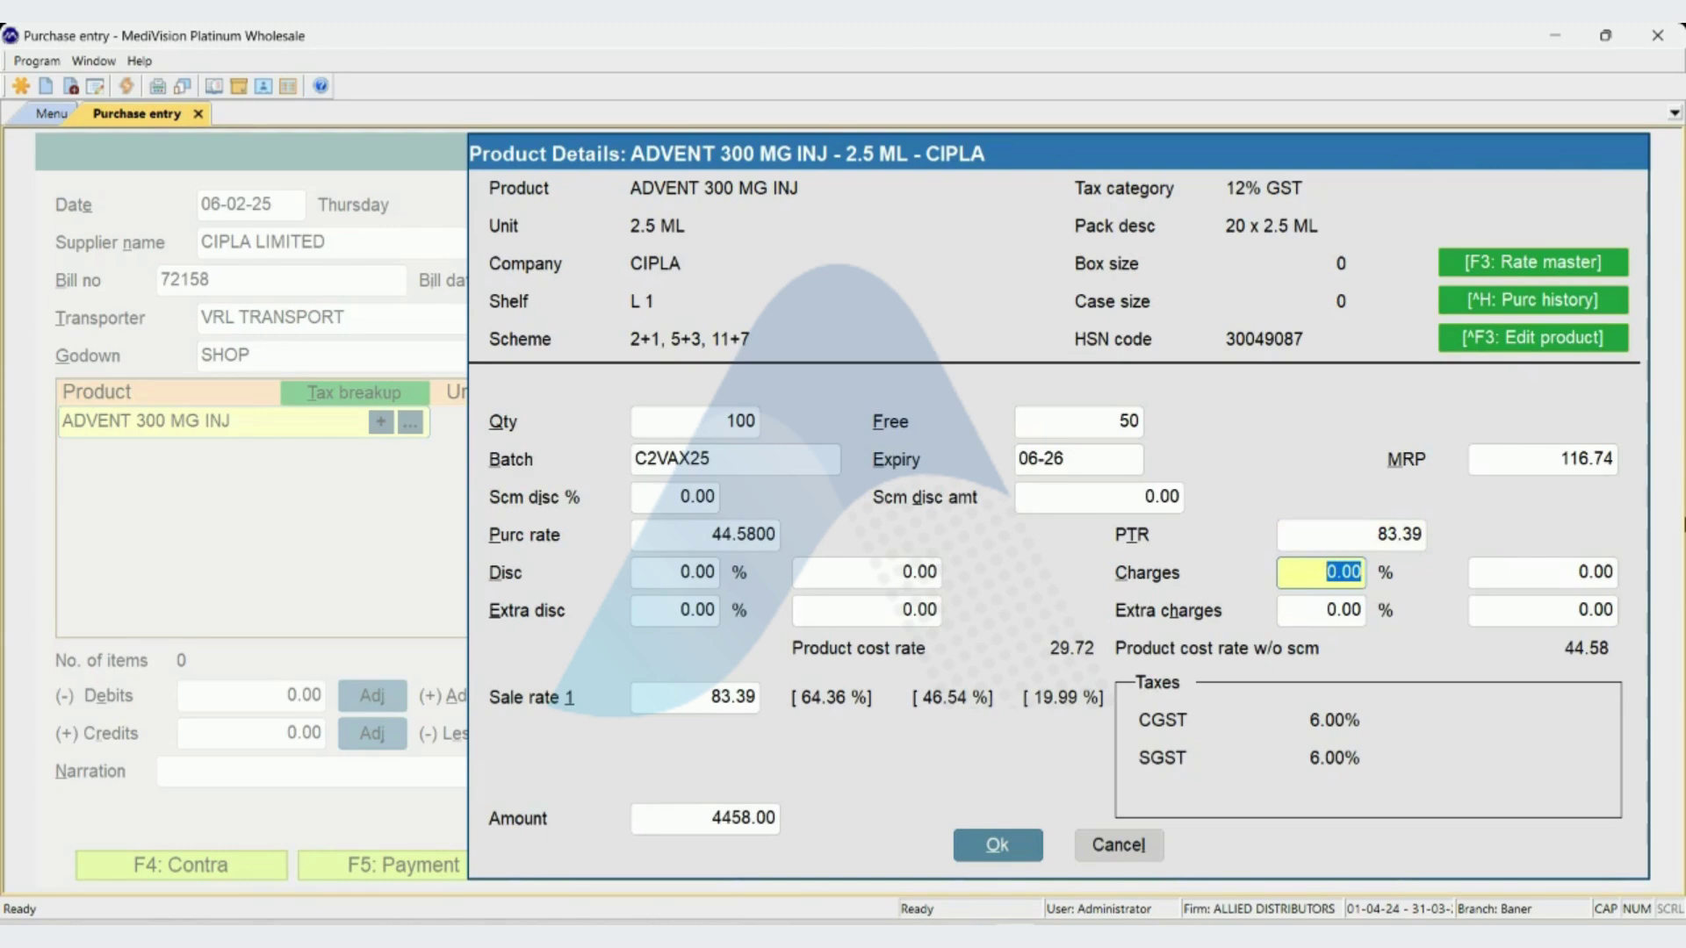
{"action": "key", "text": "Return"}
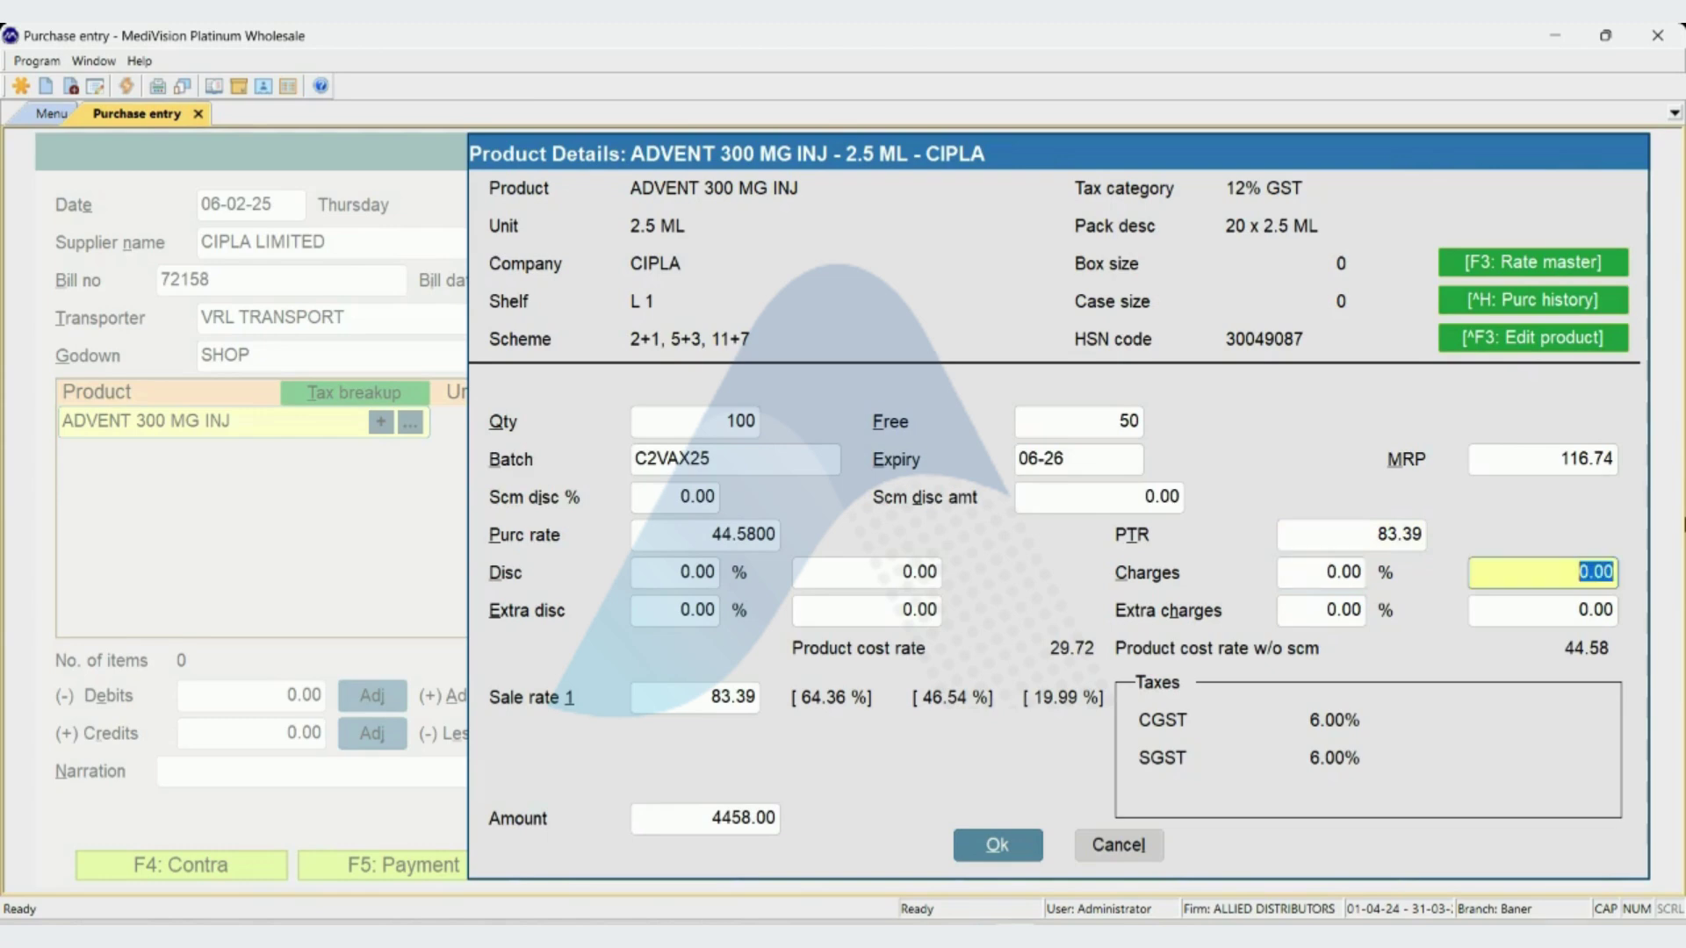
{"action": "key", "text": "Return"}
{"action": "key", "text": "Return"}
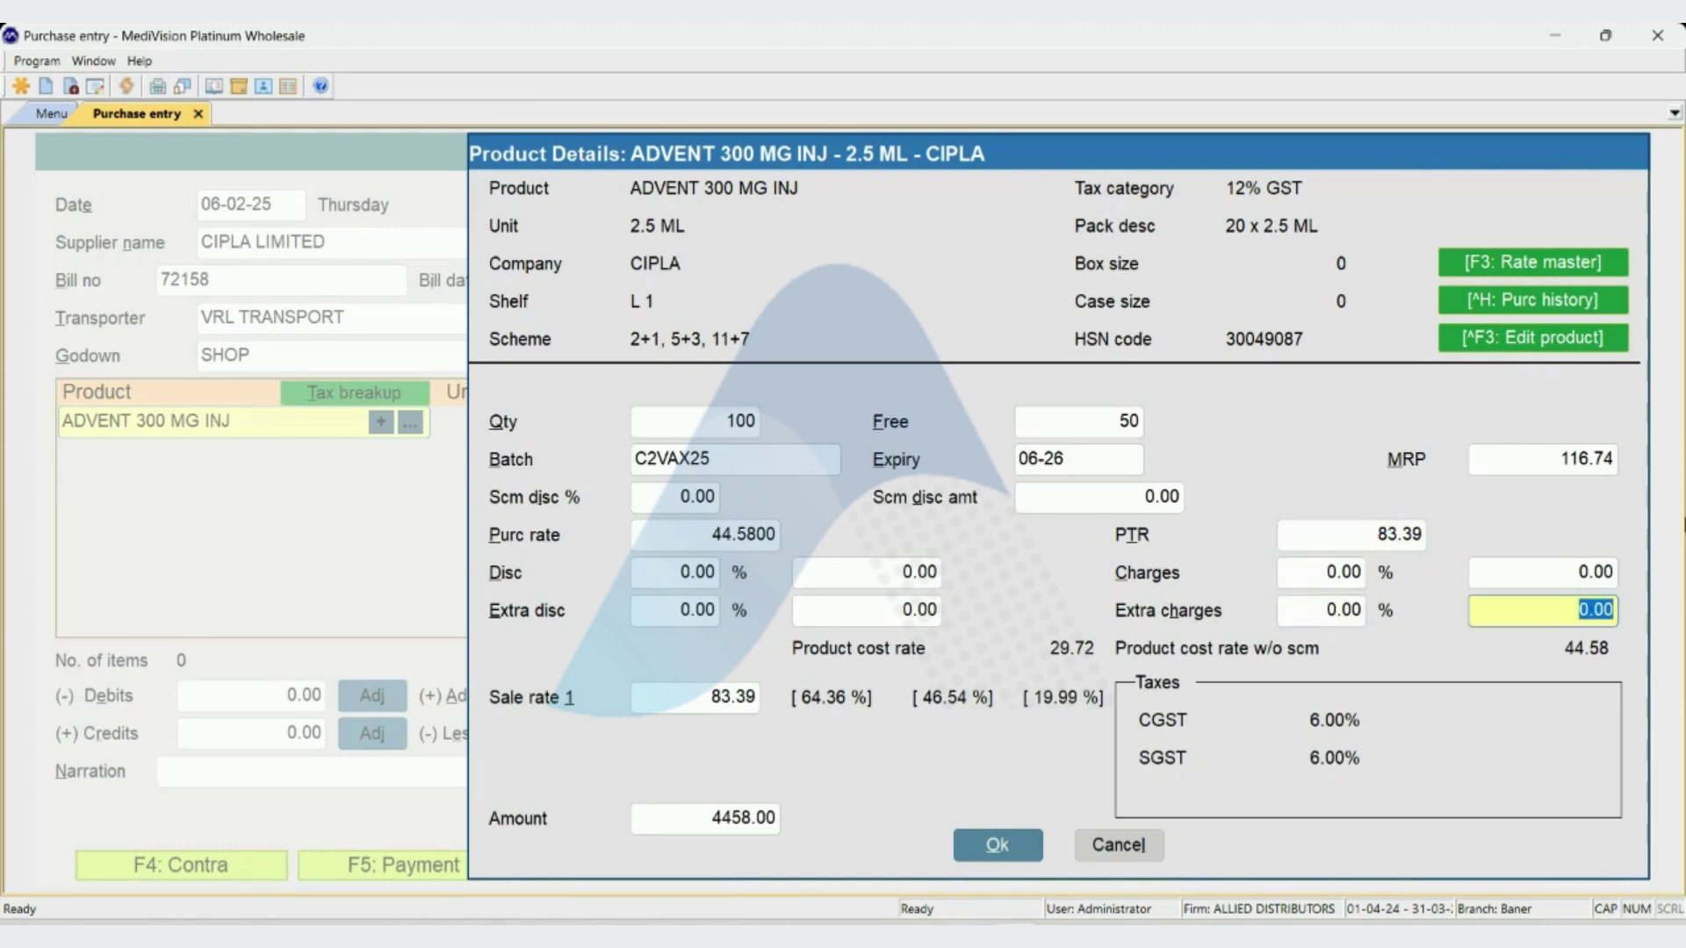
{"action": "key", "text": "Return"}
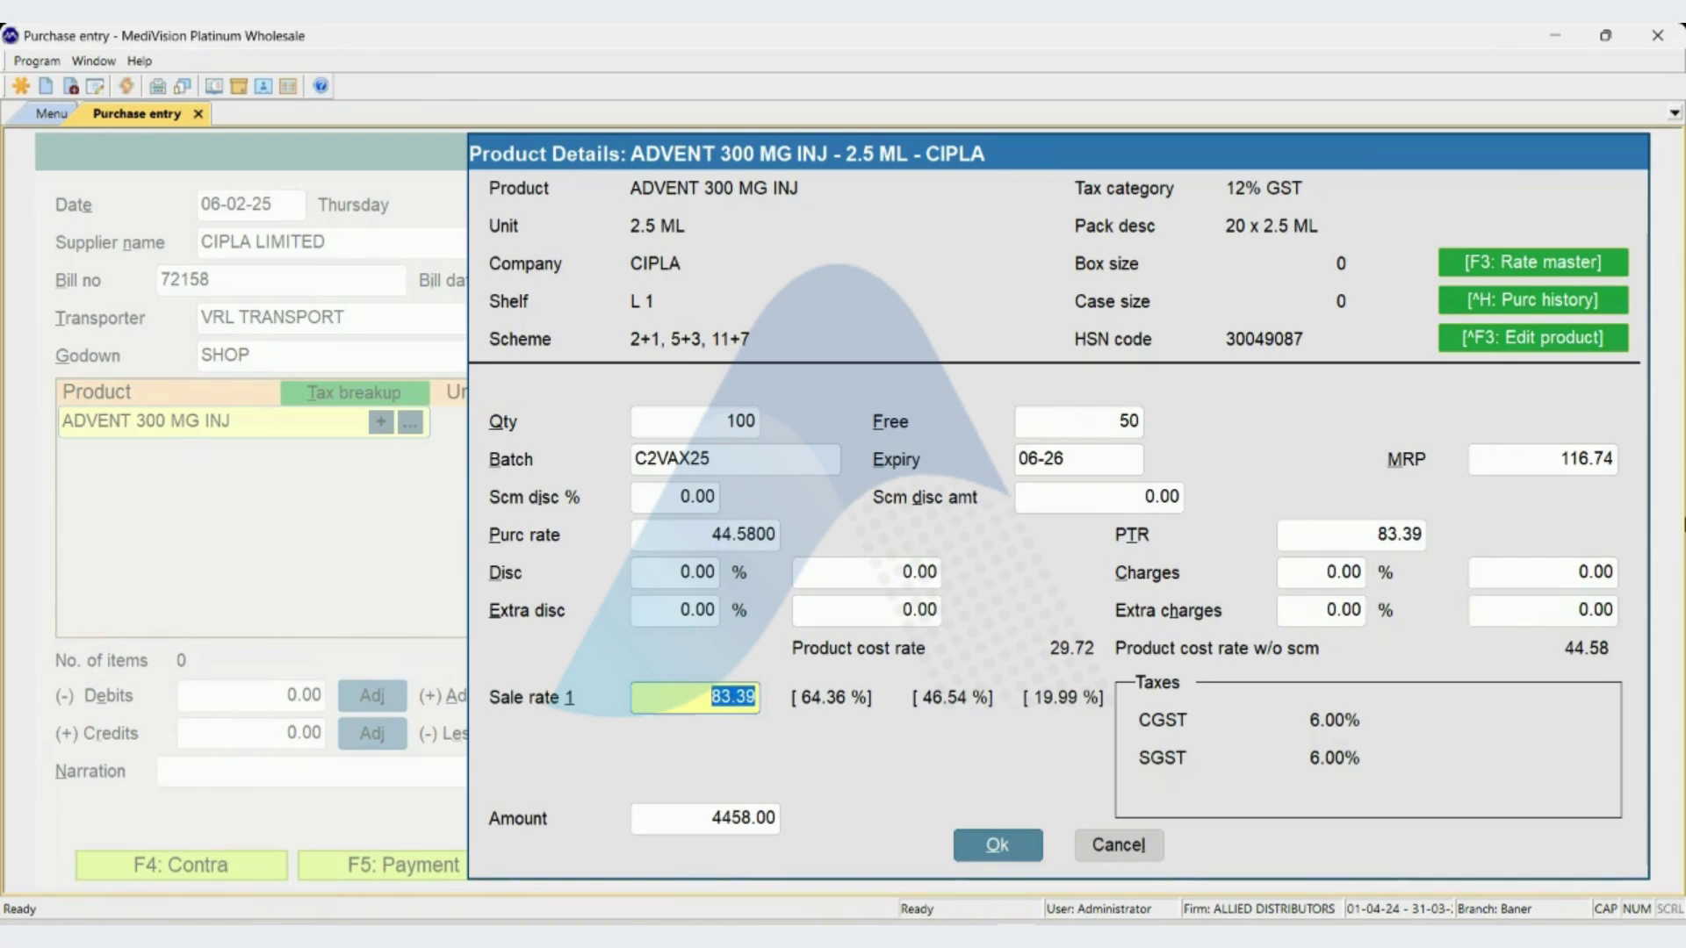
{"action": "key", "text": "Return"}
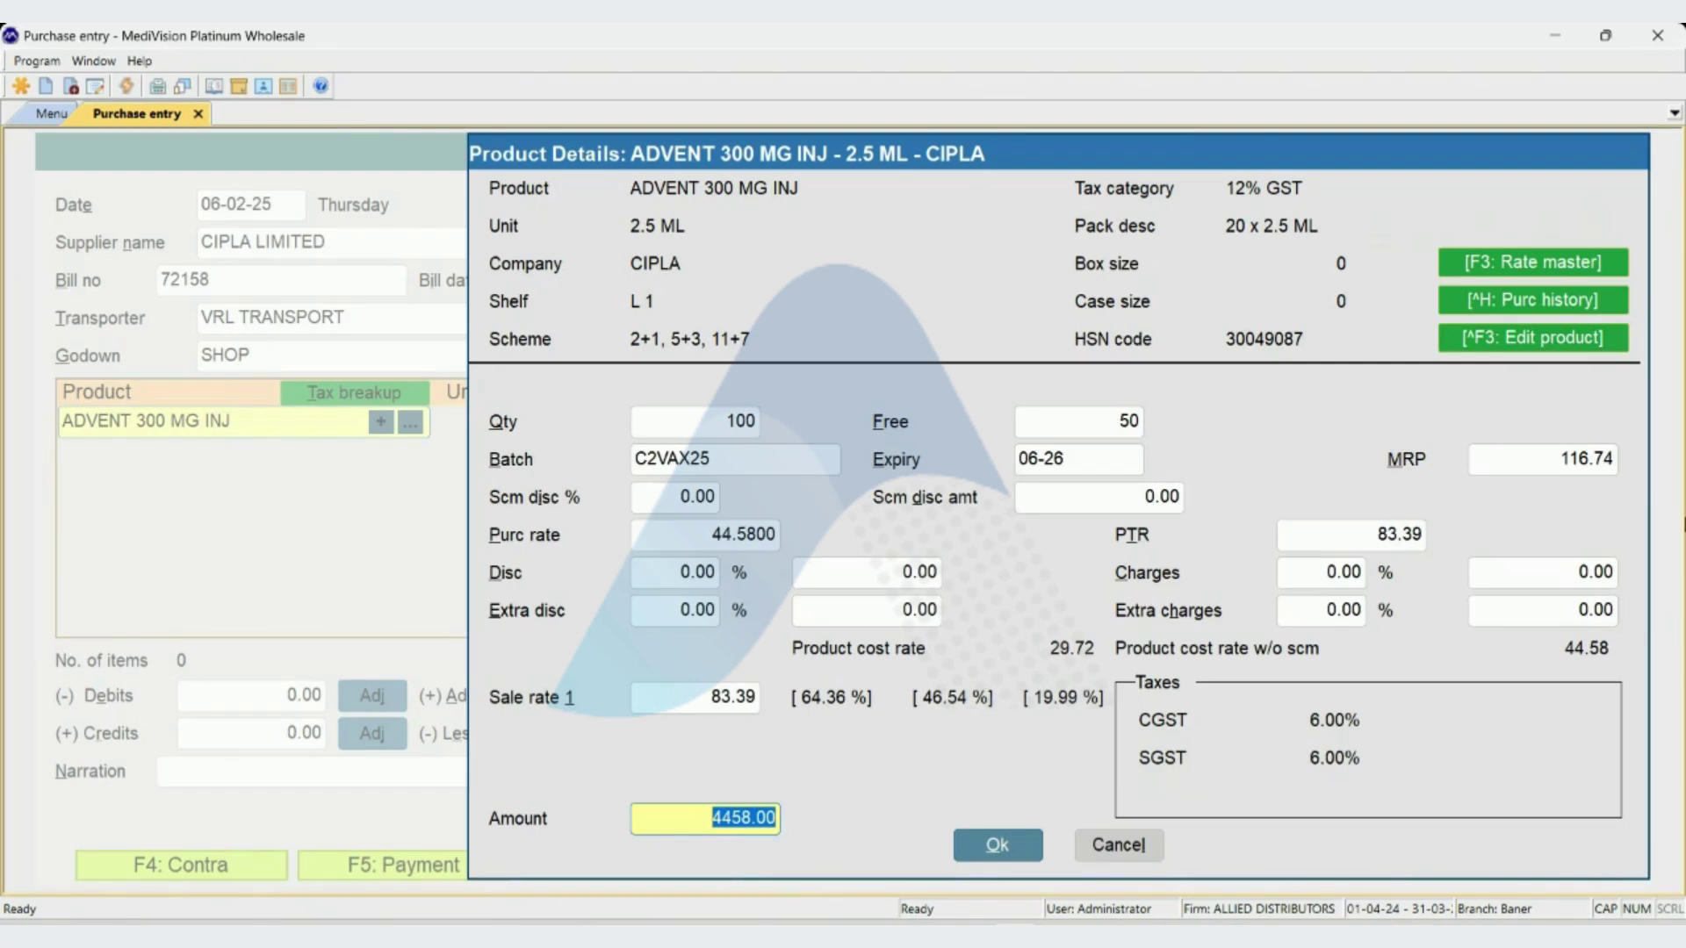
{"action": "key", "text": "Return"}
{"action": "key", "text": "Return"}
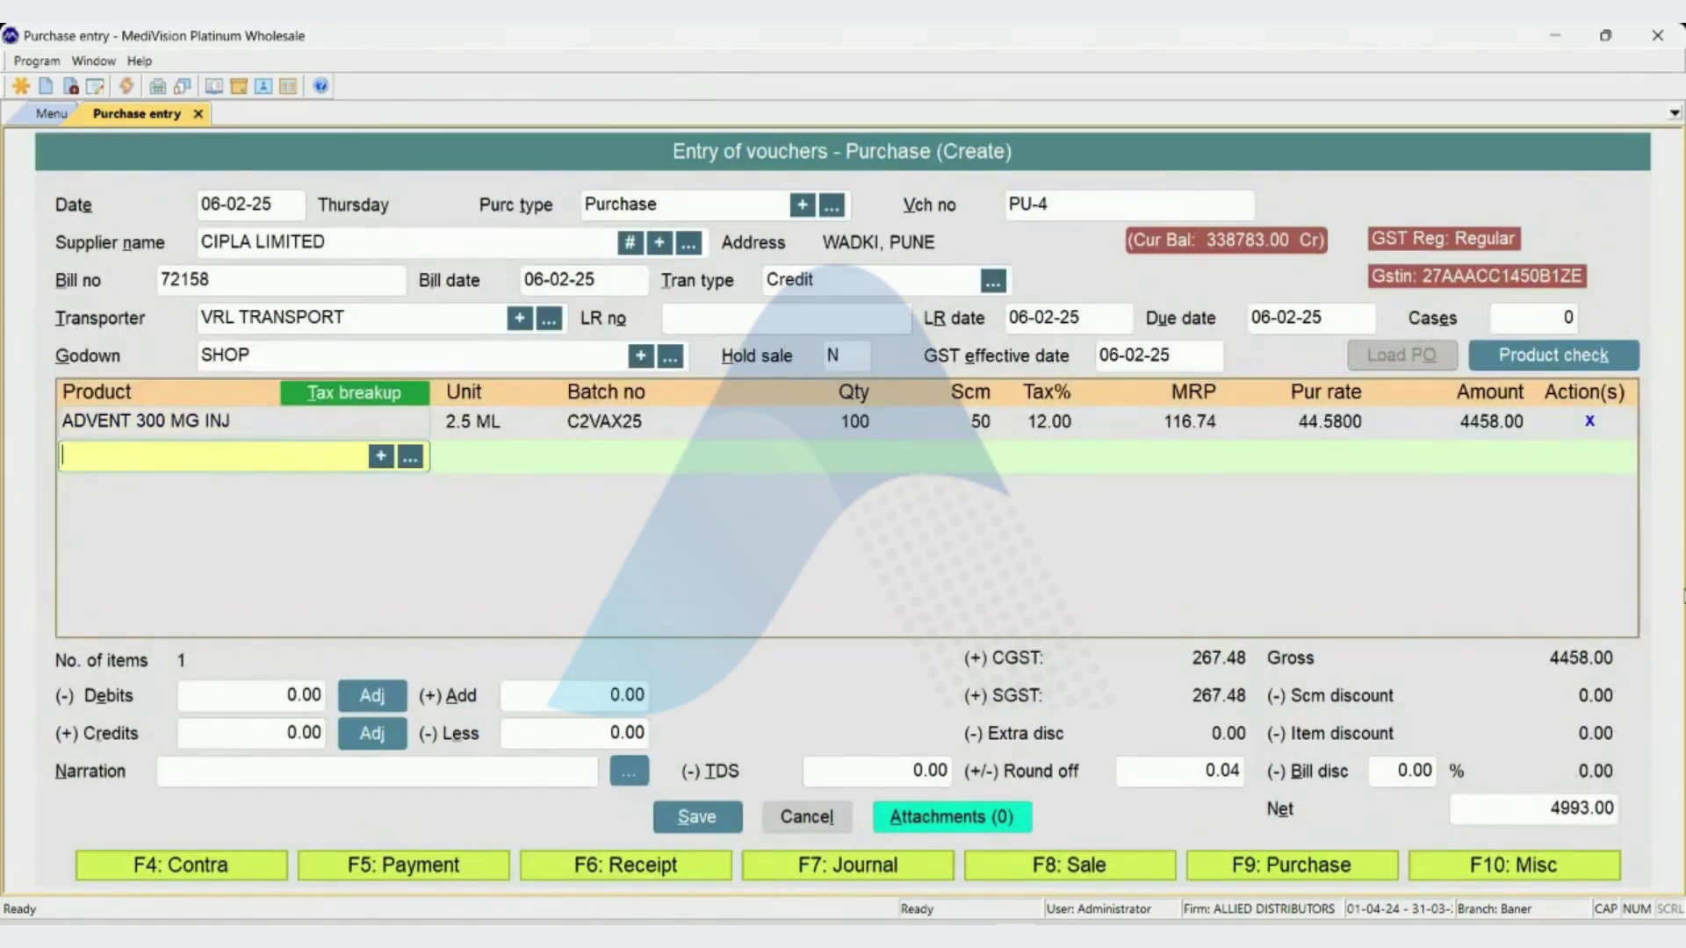
- Add the product ADVENT 457 MG DT with quantity 10 and free quantity 1
{"action": "type", "text": "ADVENT"}
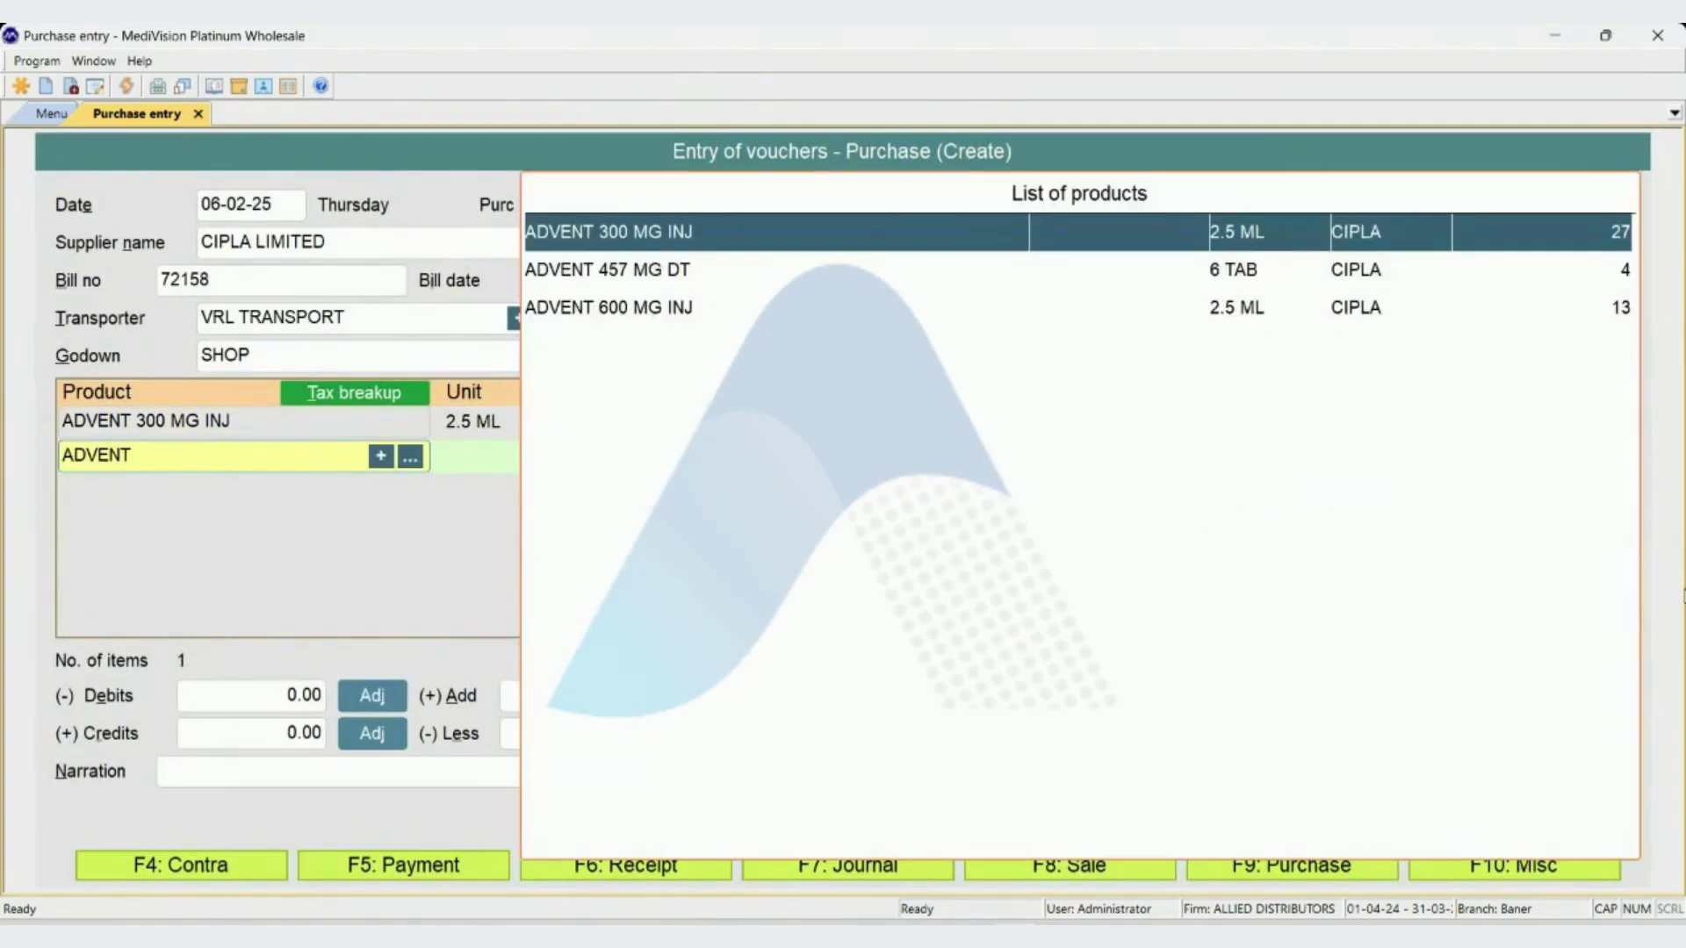
{"action": "key", "text": "Down"}
{"action": "key", "text": "Return"}
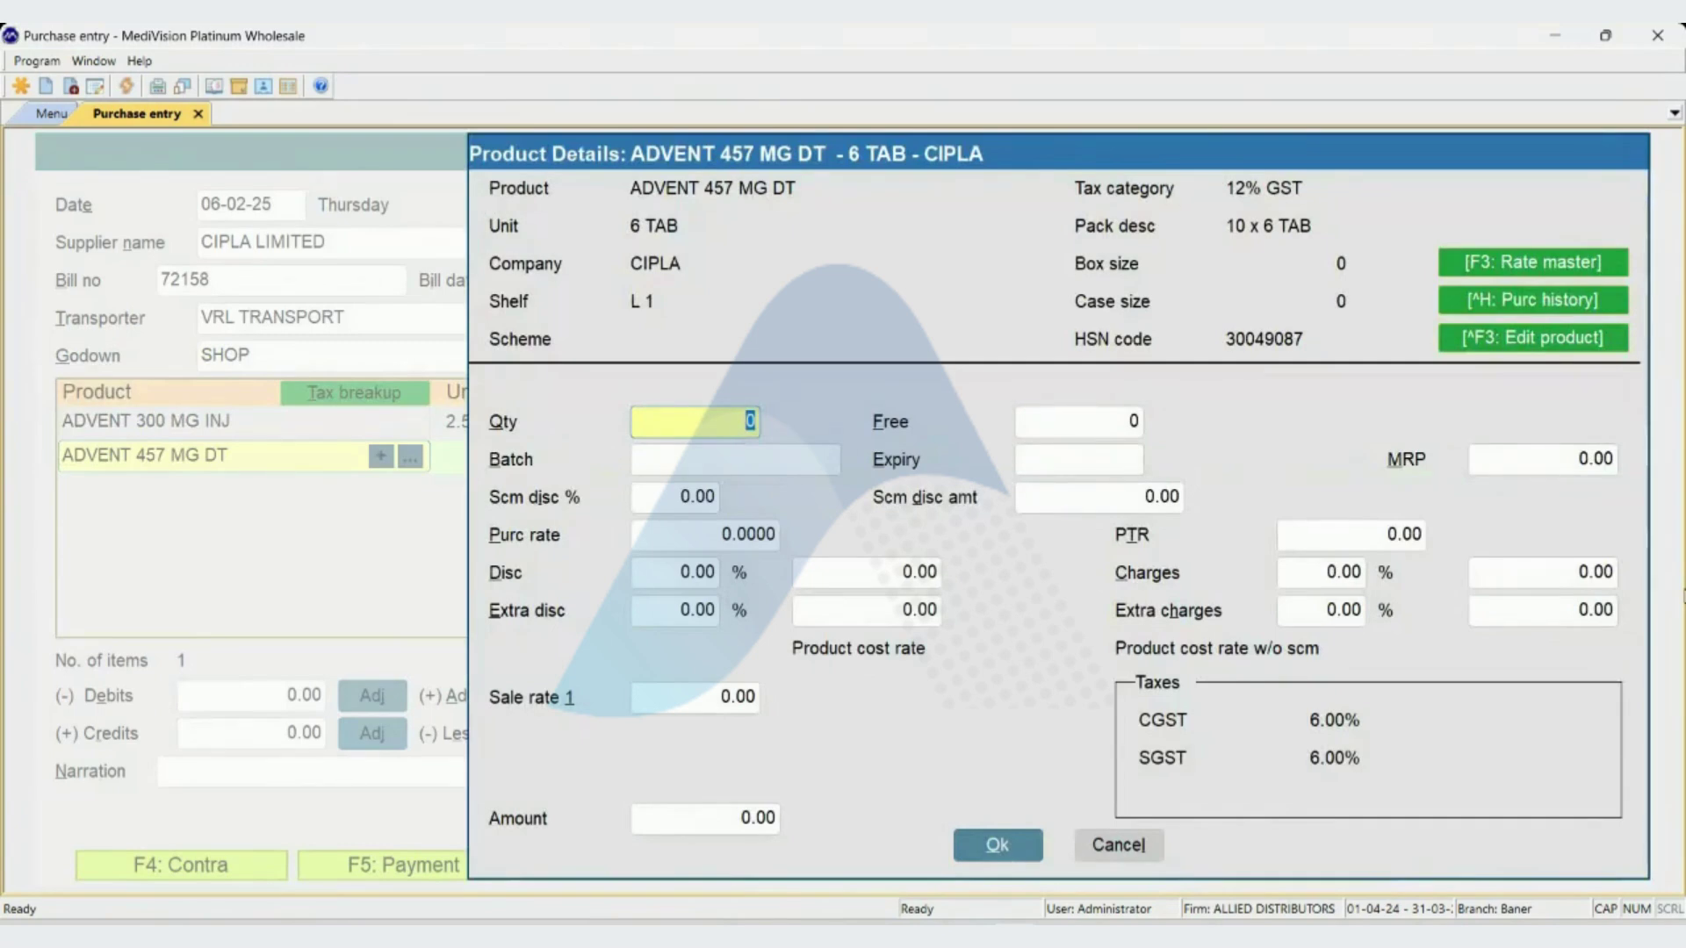
{"action": "type", "text": "10"}
{"action": "key", "text": "Return"}
{"action": "type", "text": "1"}
{"action": "key", "text": "Return"}
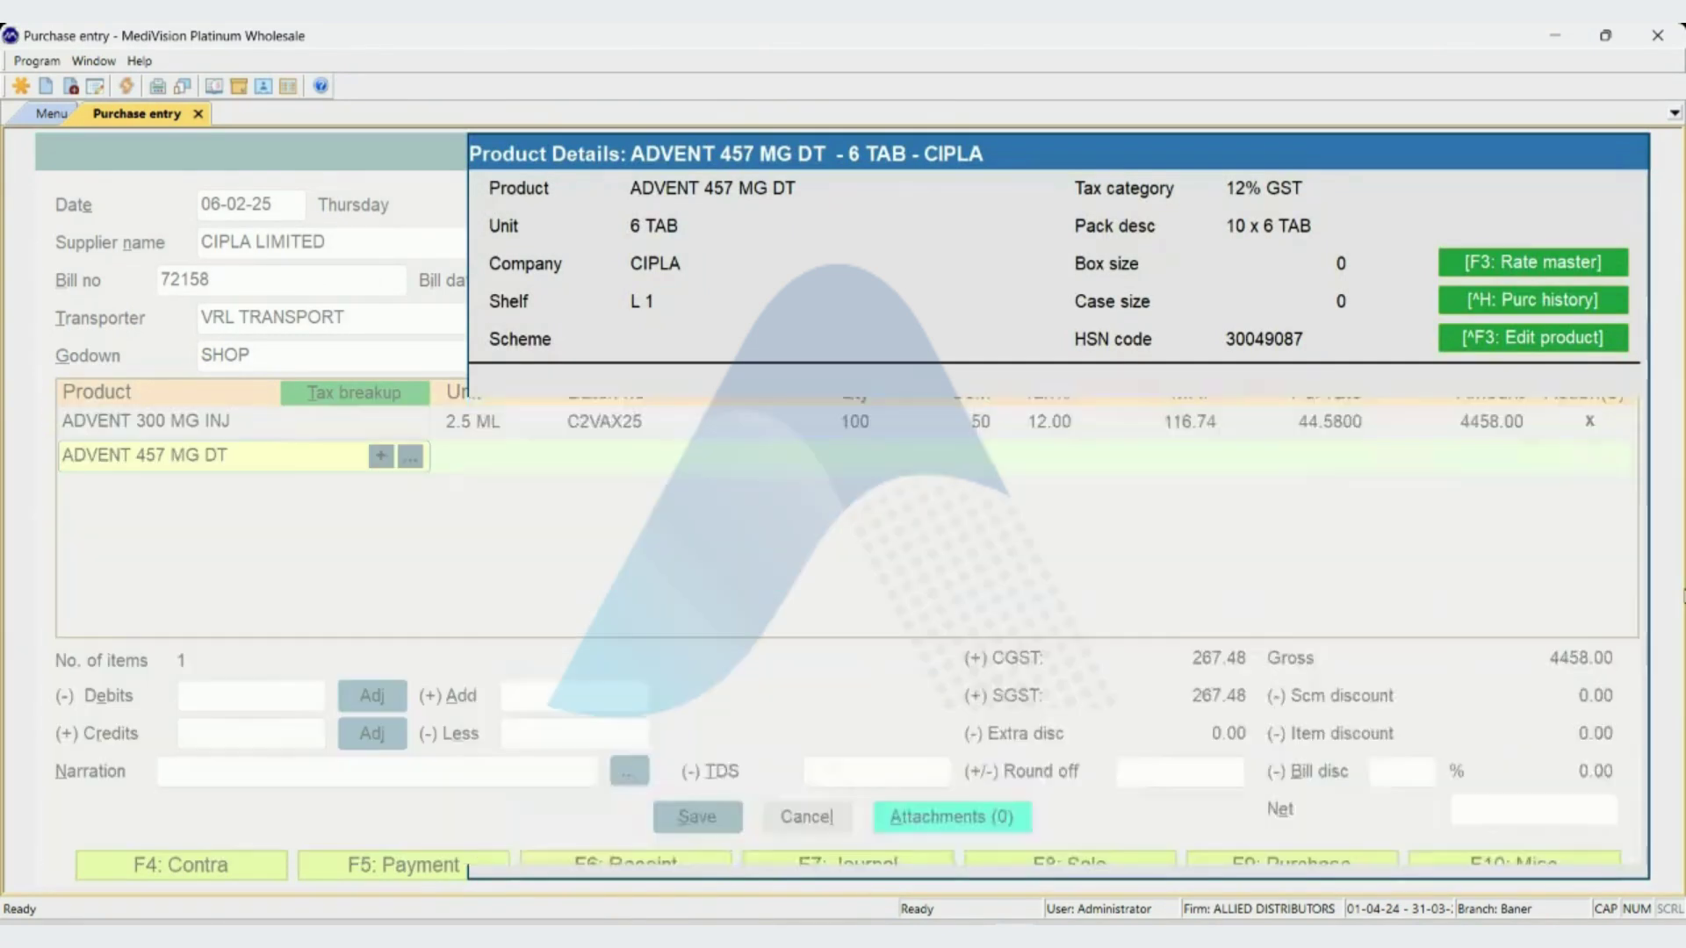
- Select batch KO30399 for ADVENT 457 MG DT, accept its Batchwise 10+1 sale scheme and default rates, and add the line to the voucher
{"action": "key", "text": "Return"}
{"action": "key", "text": "Return"}
{"action": "key", "text": "Return"}
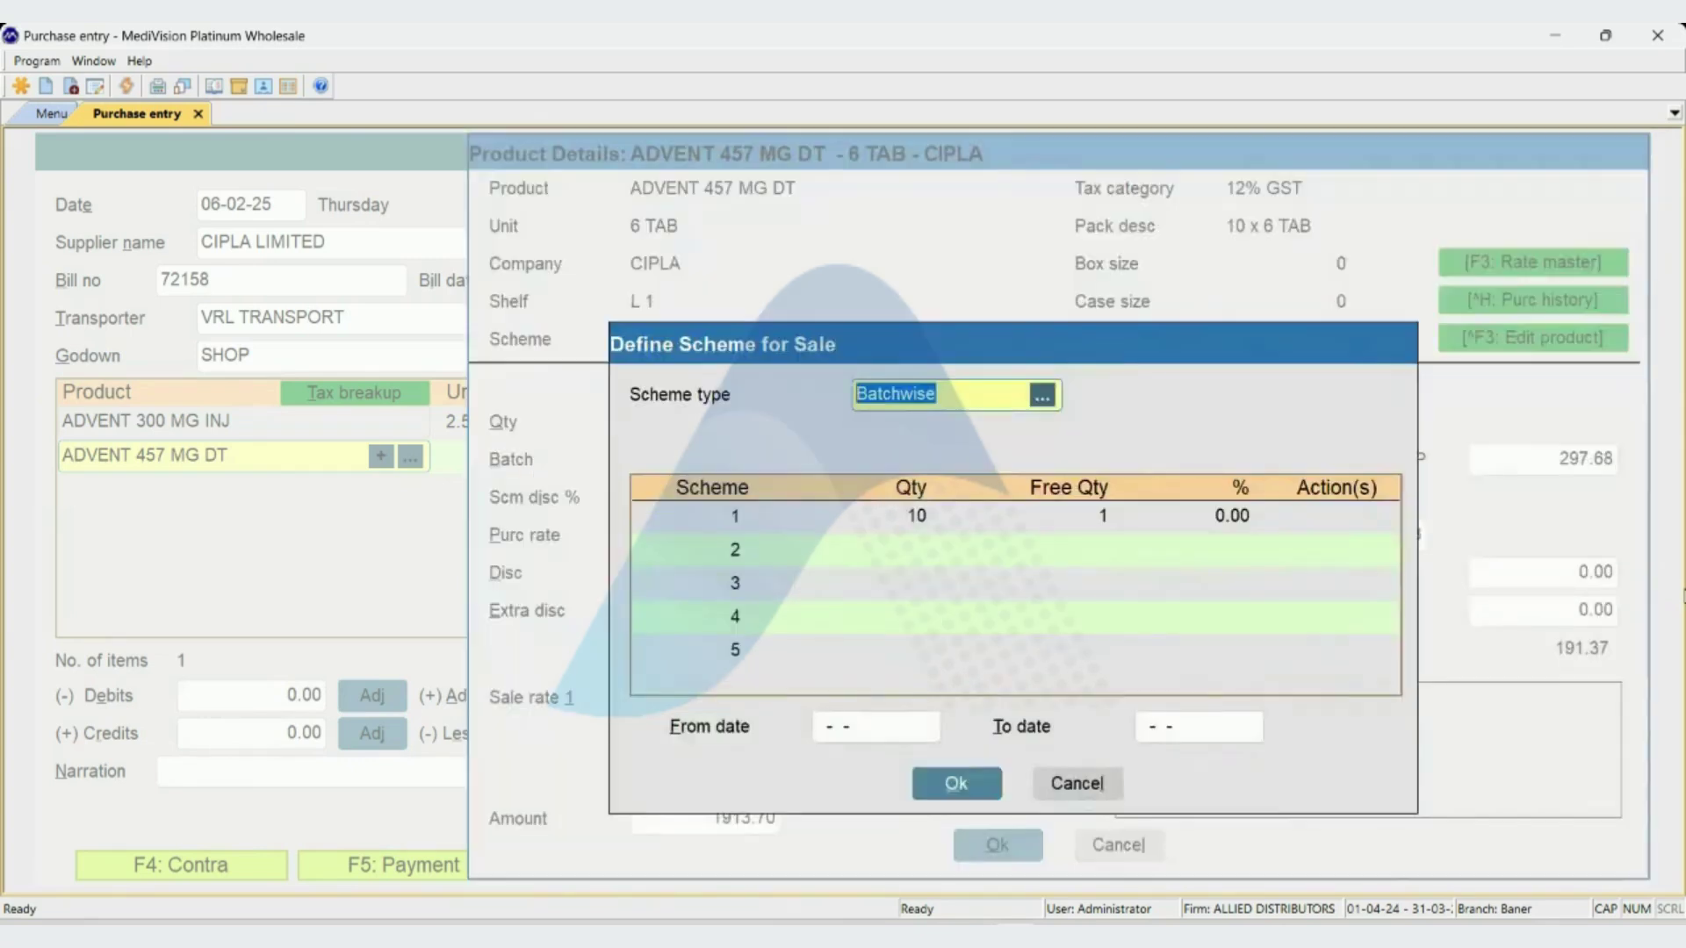
{"action": "key", "text": "Return"}
{"action": "key", "text": "Return"}
{"action": "key", "text": "Return"}
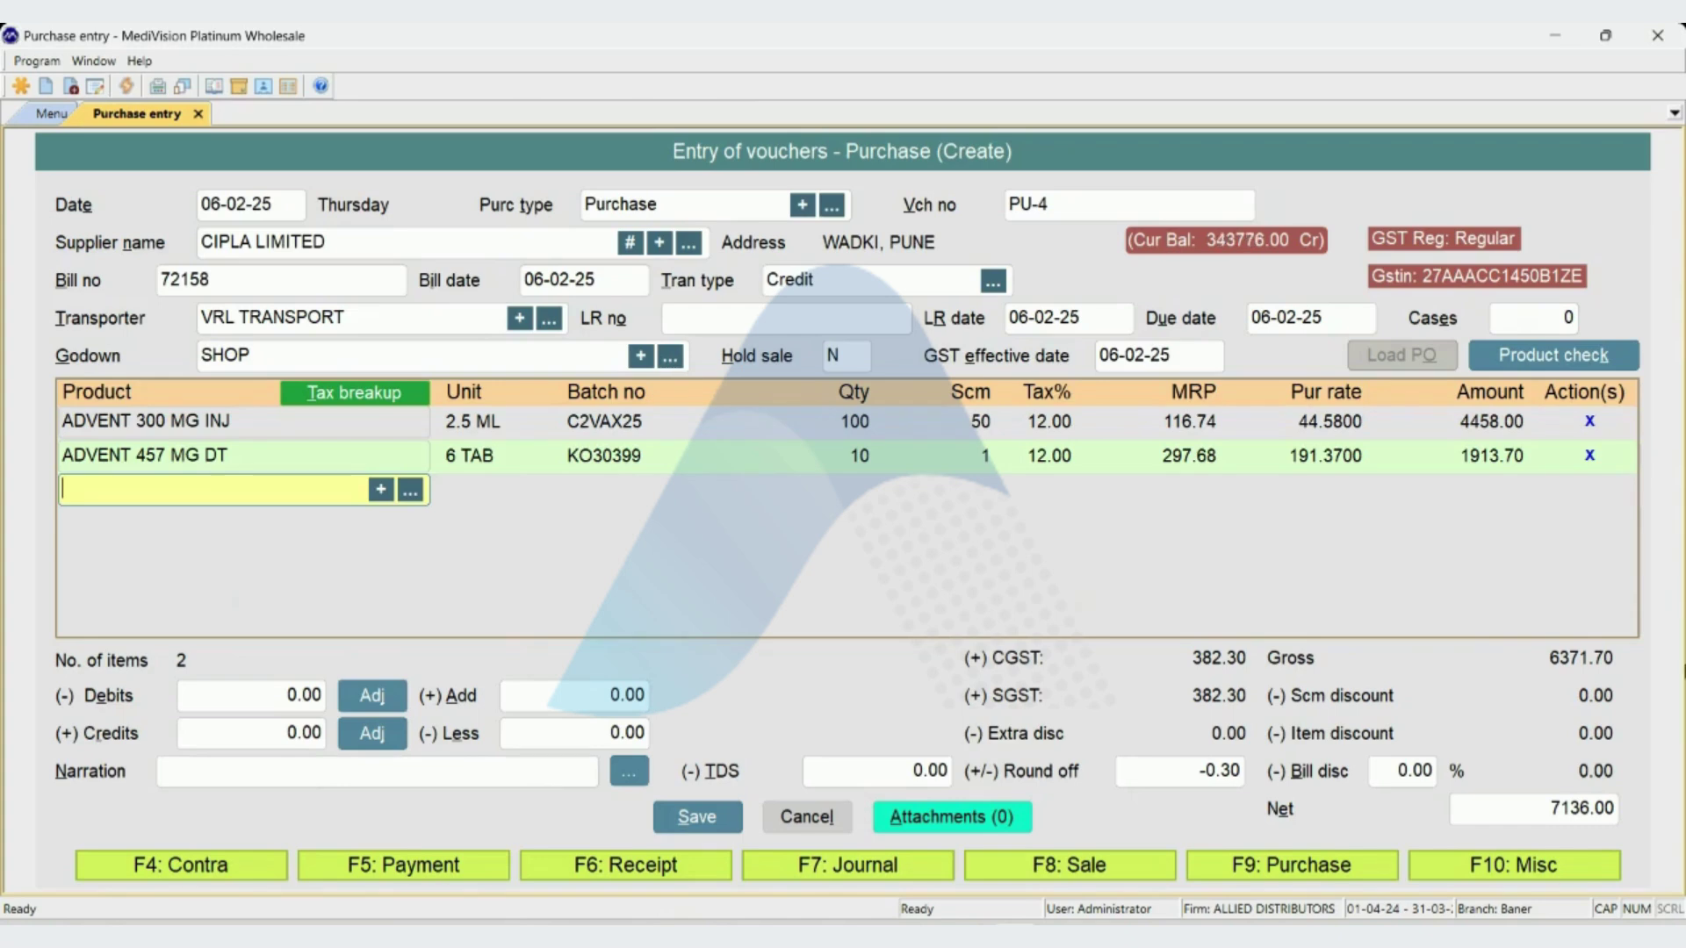
- Finish the product list and keep the bill discount, debits and credits at 0.00
{"action": "key", "text": "alt+c"}
{"action": "key", "text": "Return"}
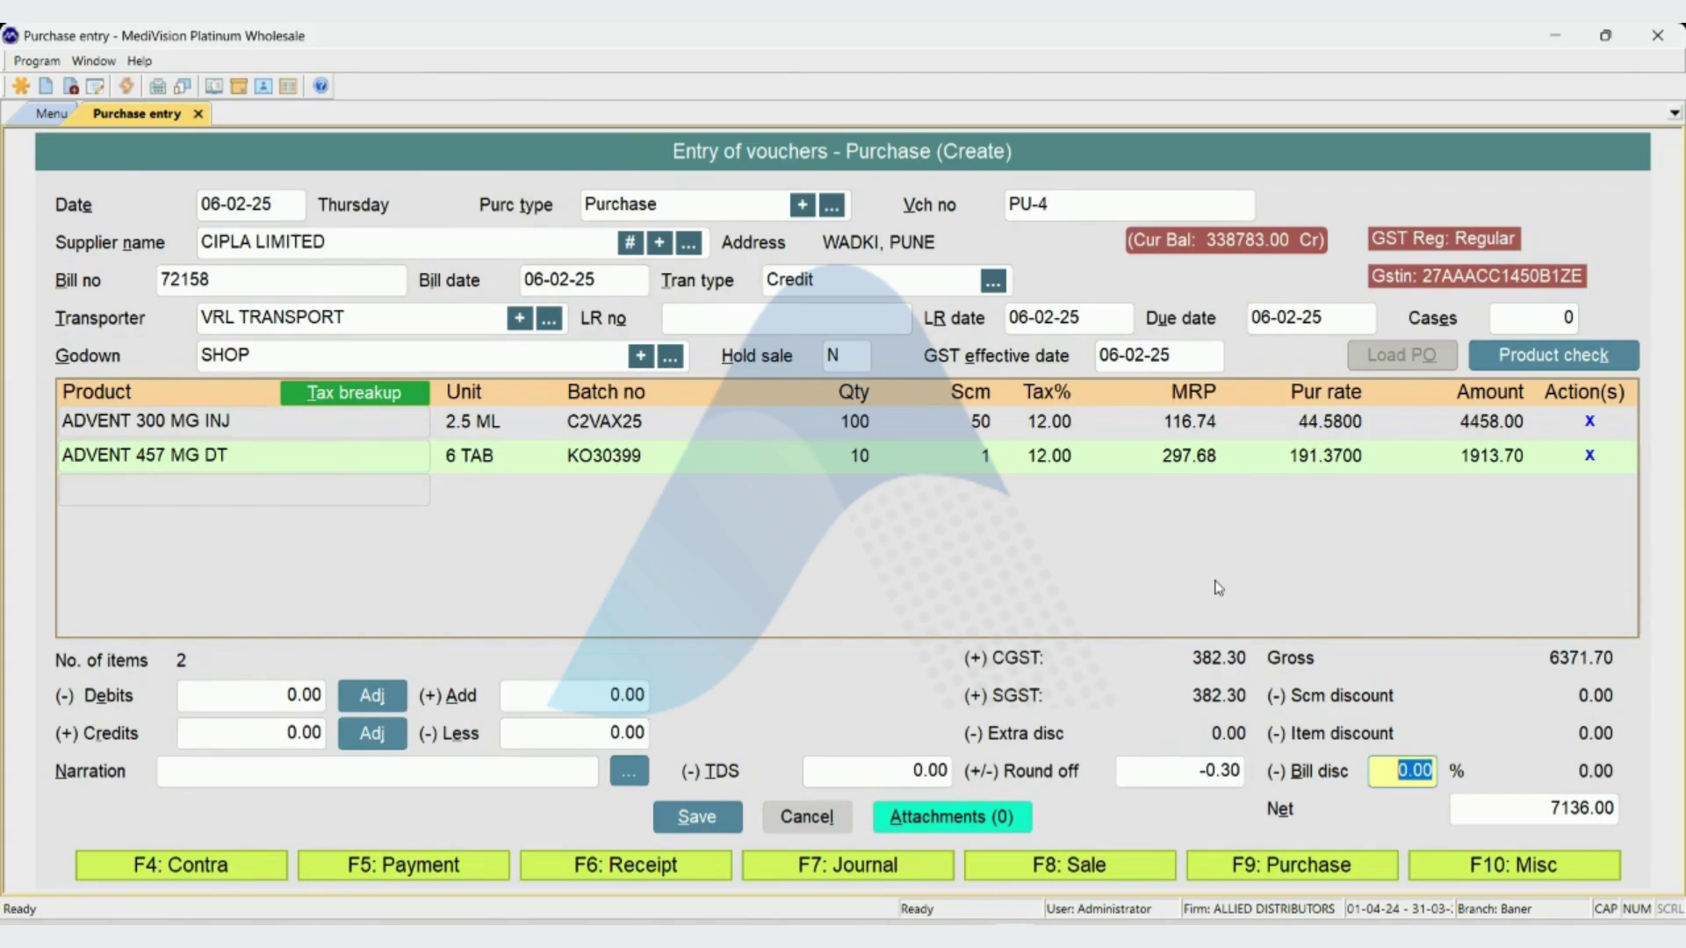
{"action": "key", "text": "Tab"}
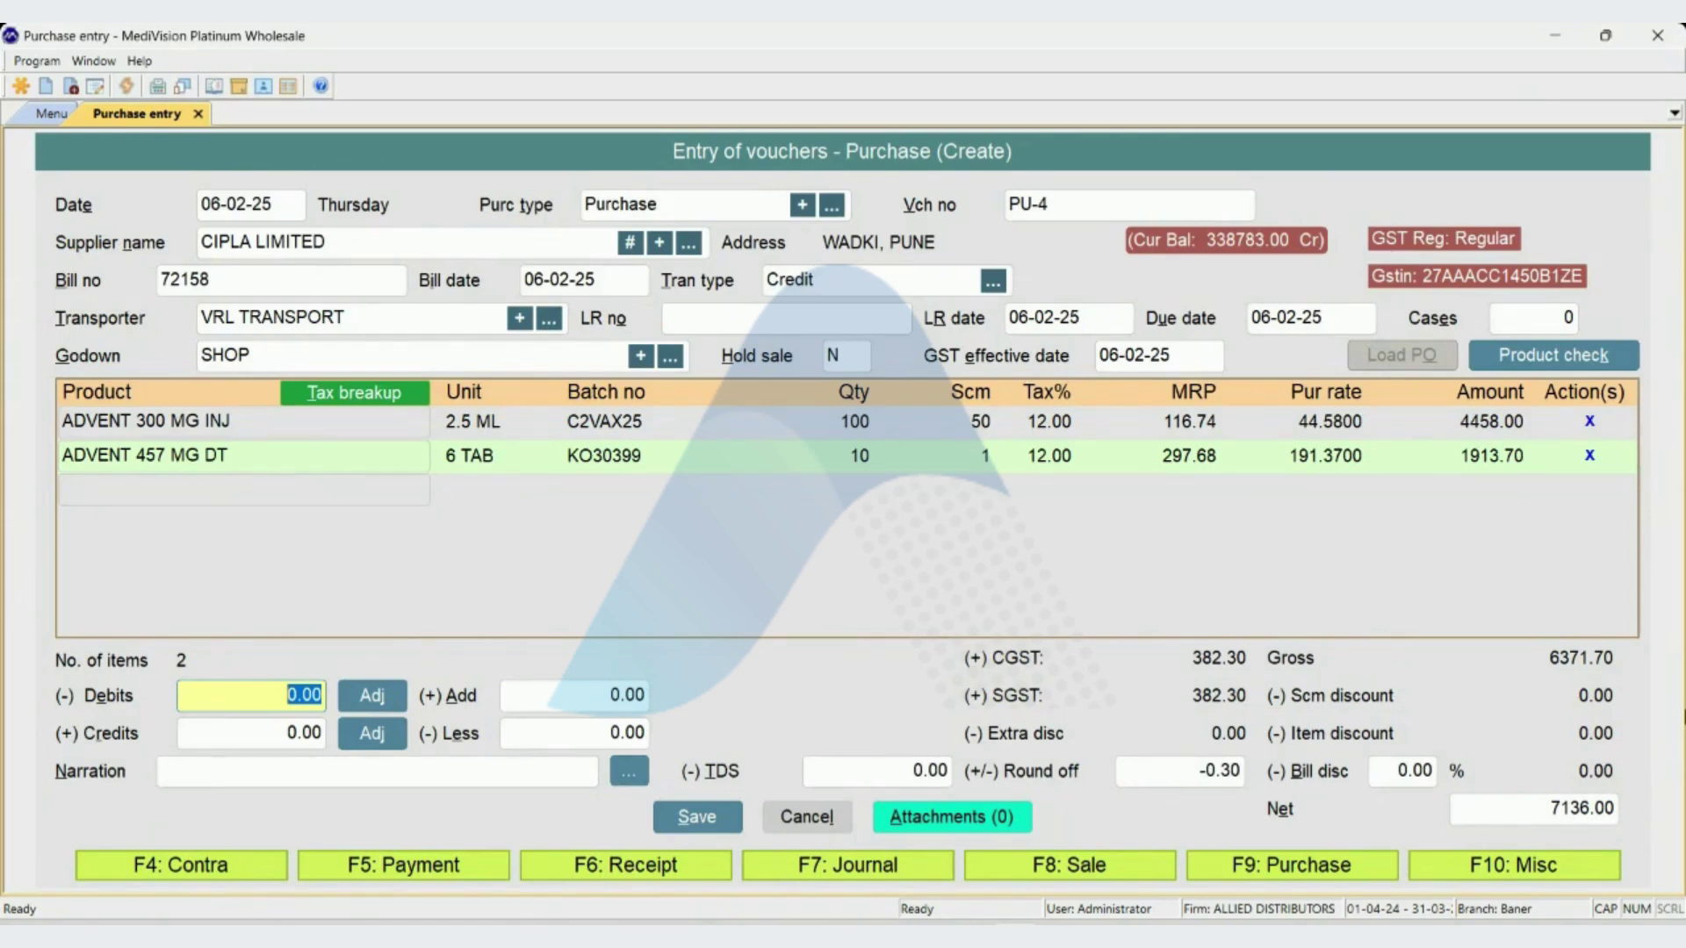
{"action": "key", "text": "Return"}
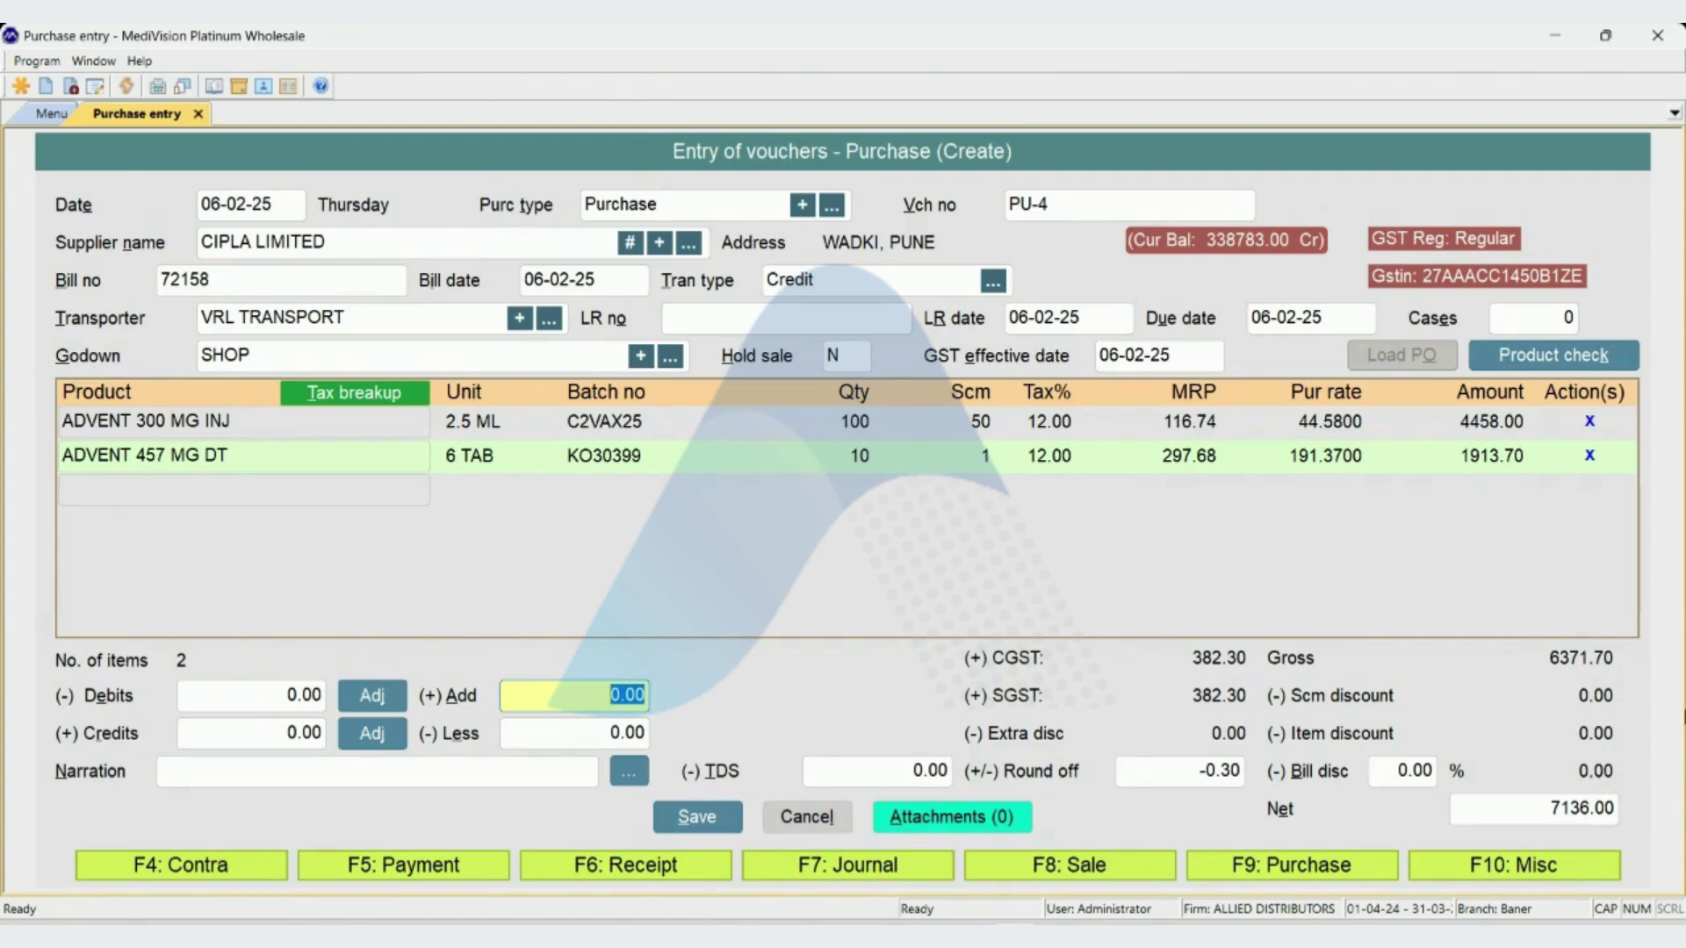
- Keep the add, less and TDS amounts at 0.00, accept the calculated round off and net amount, and go to the narration
{"action": "key", "text": "Return"}
{"action": "key", "text": "Return"}
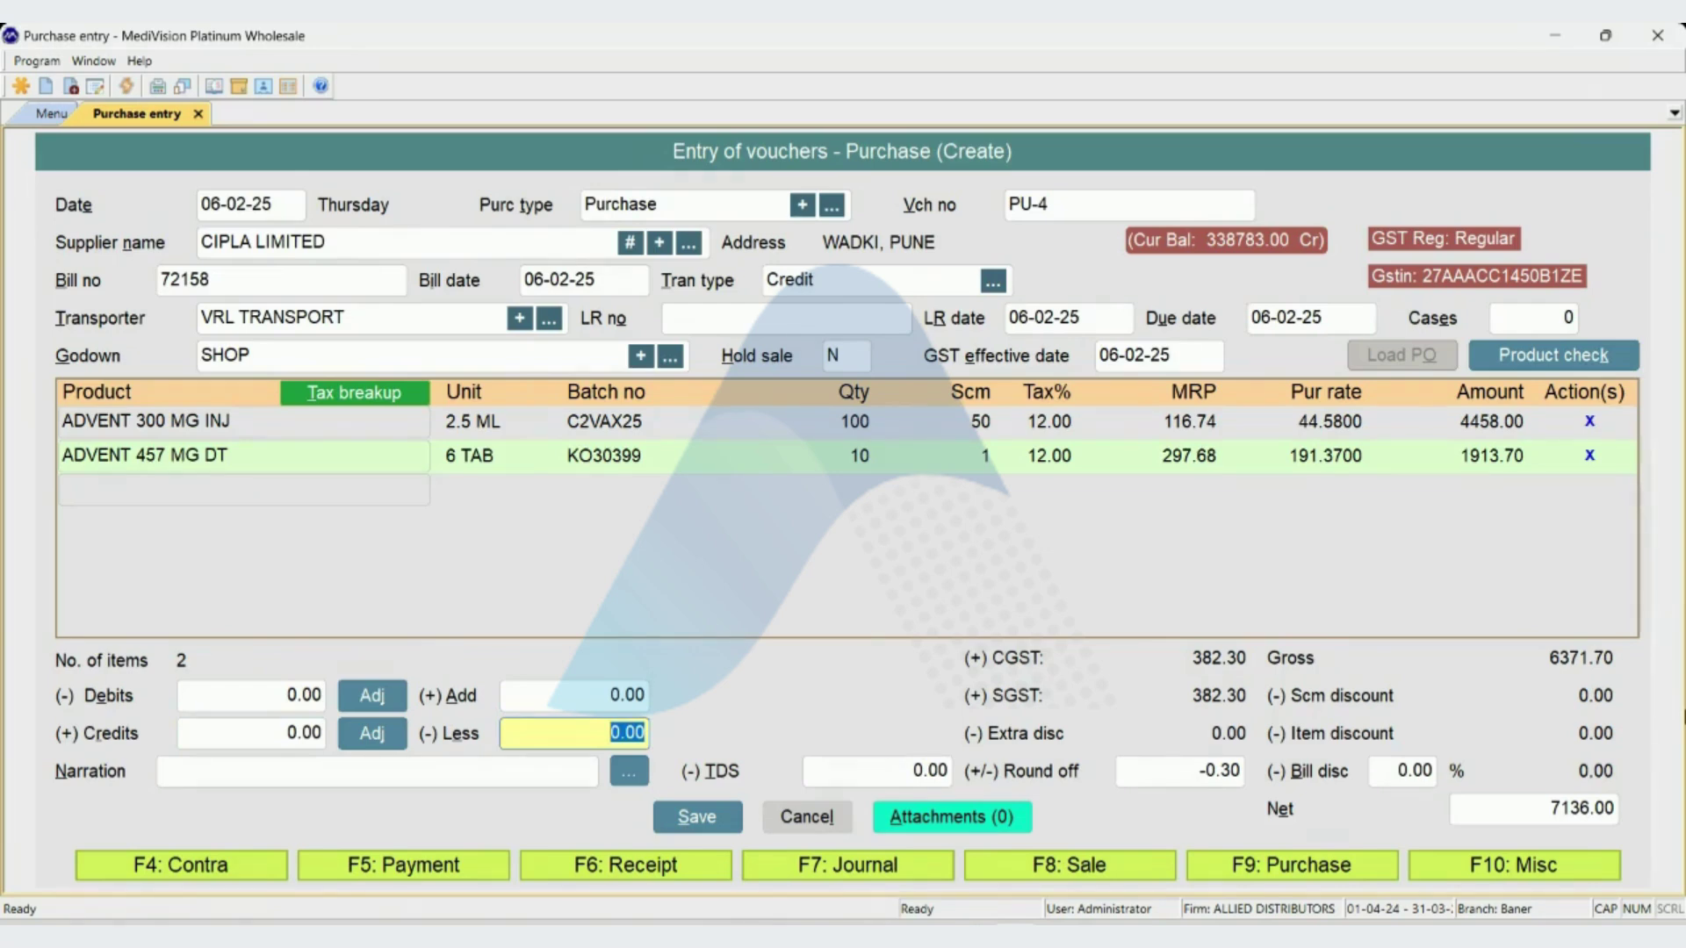
{"action": "key", "text": "Return"}
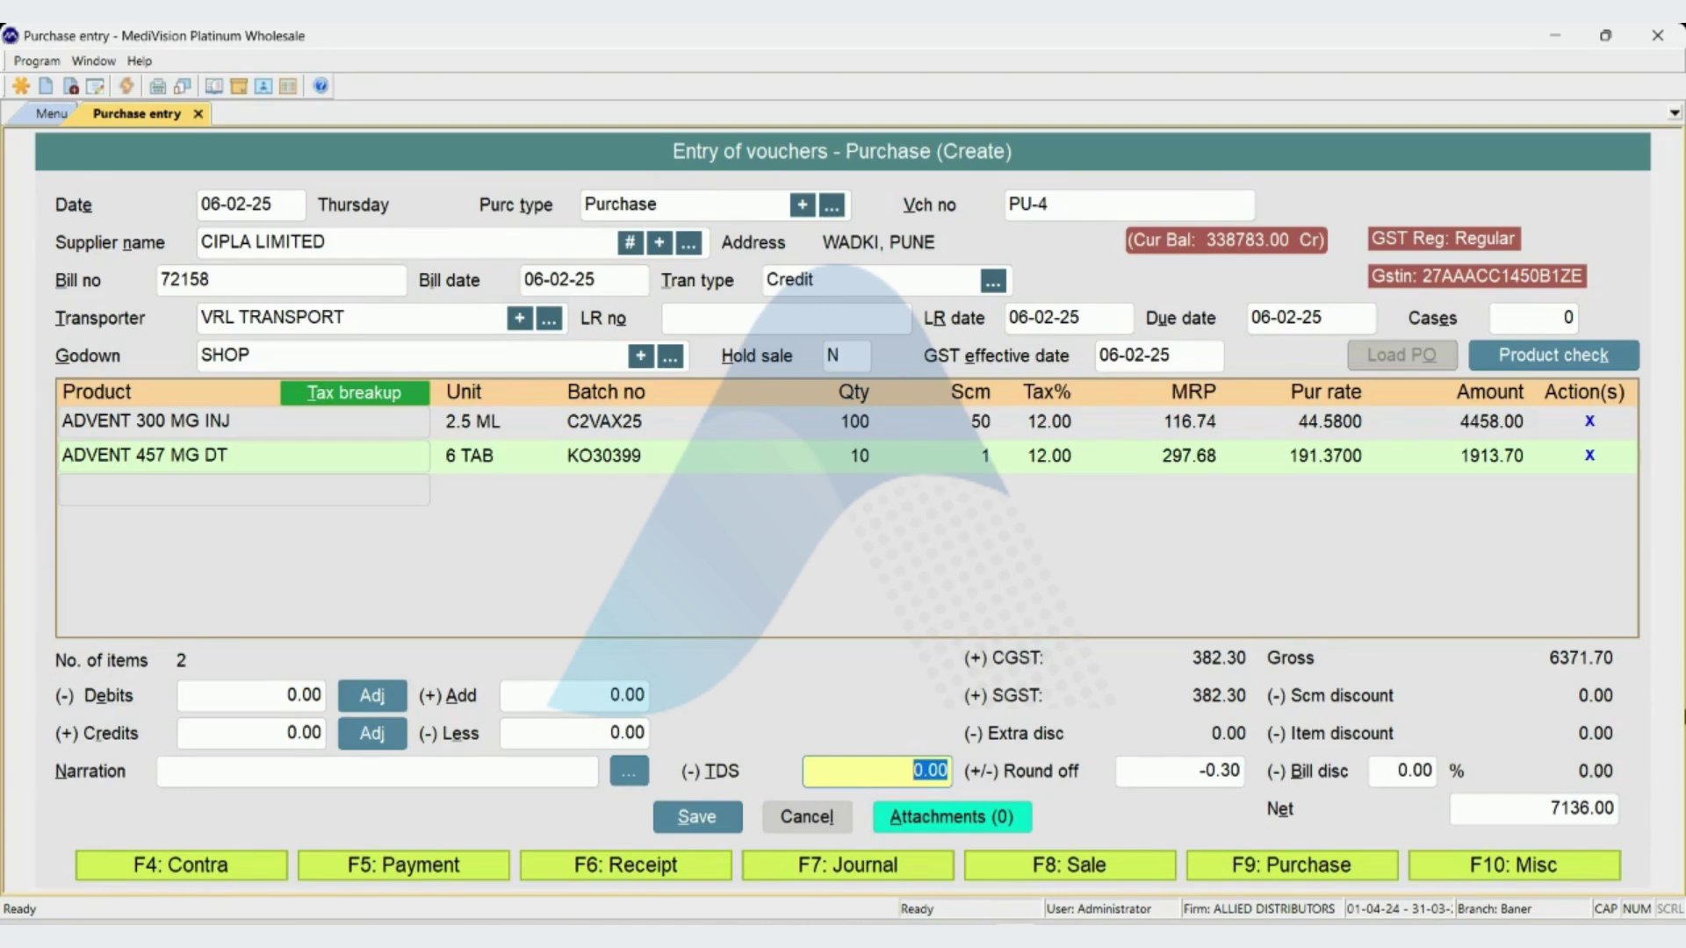
{"action": "key", "text": "Return"}
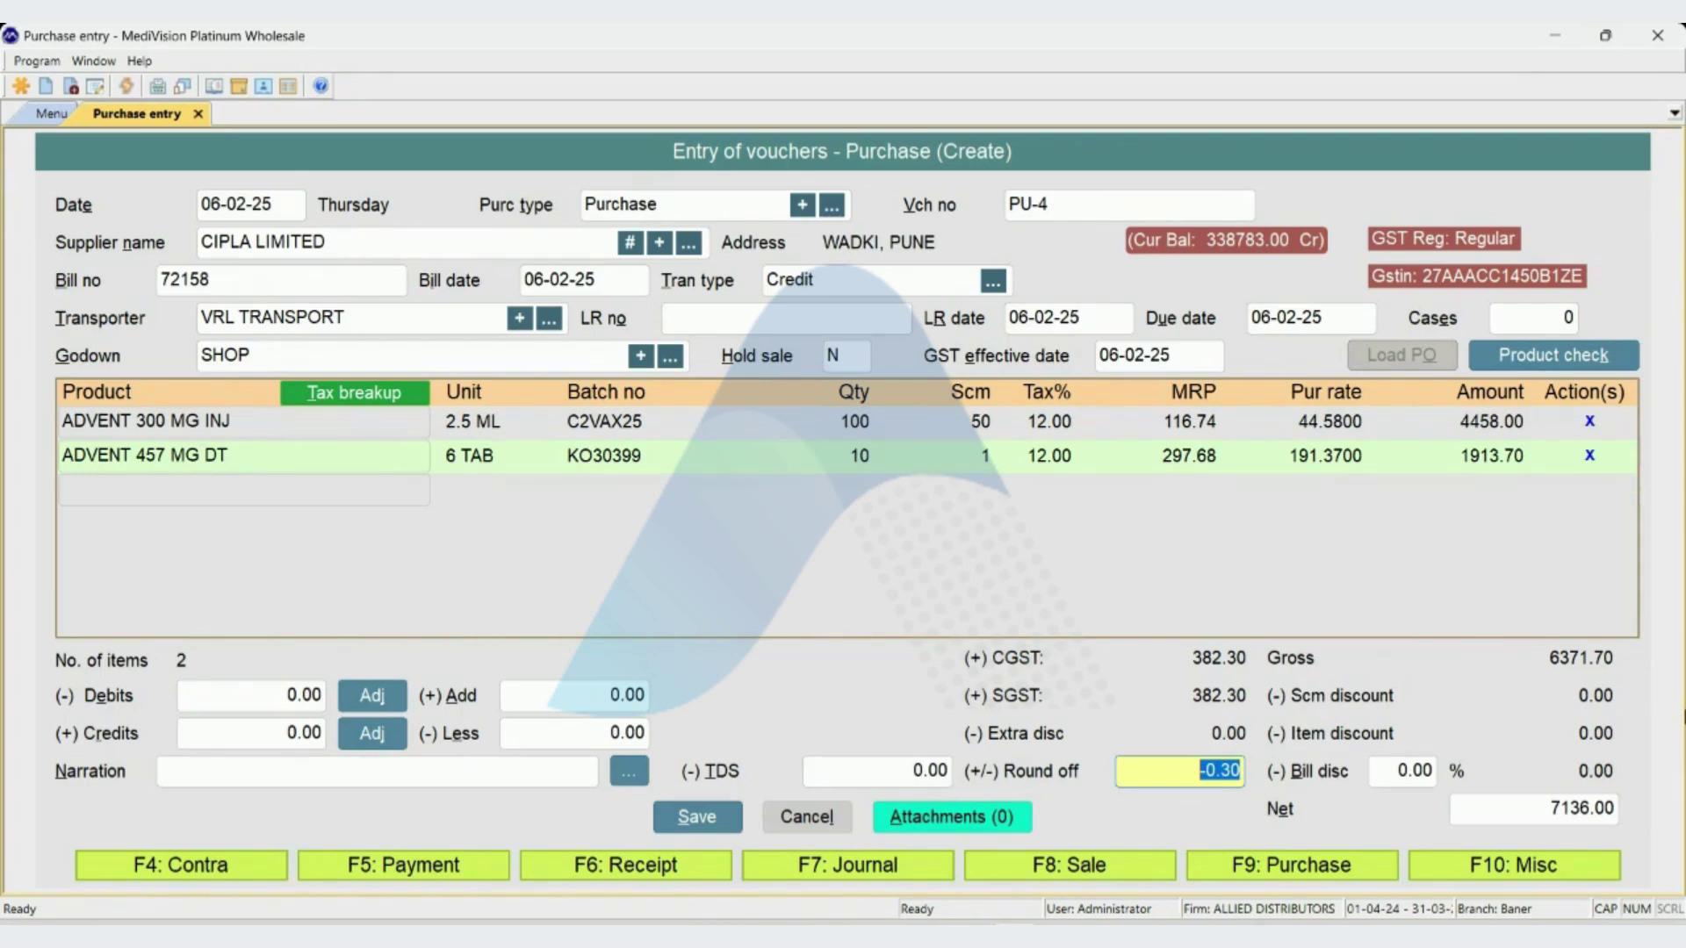
{"action": "key", "text": "Return"}
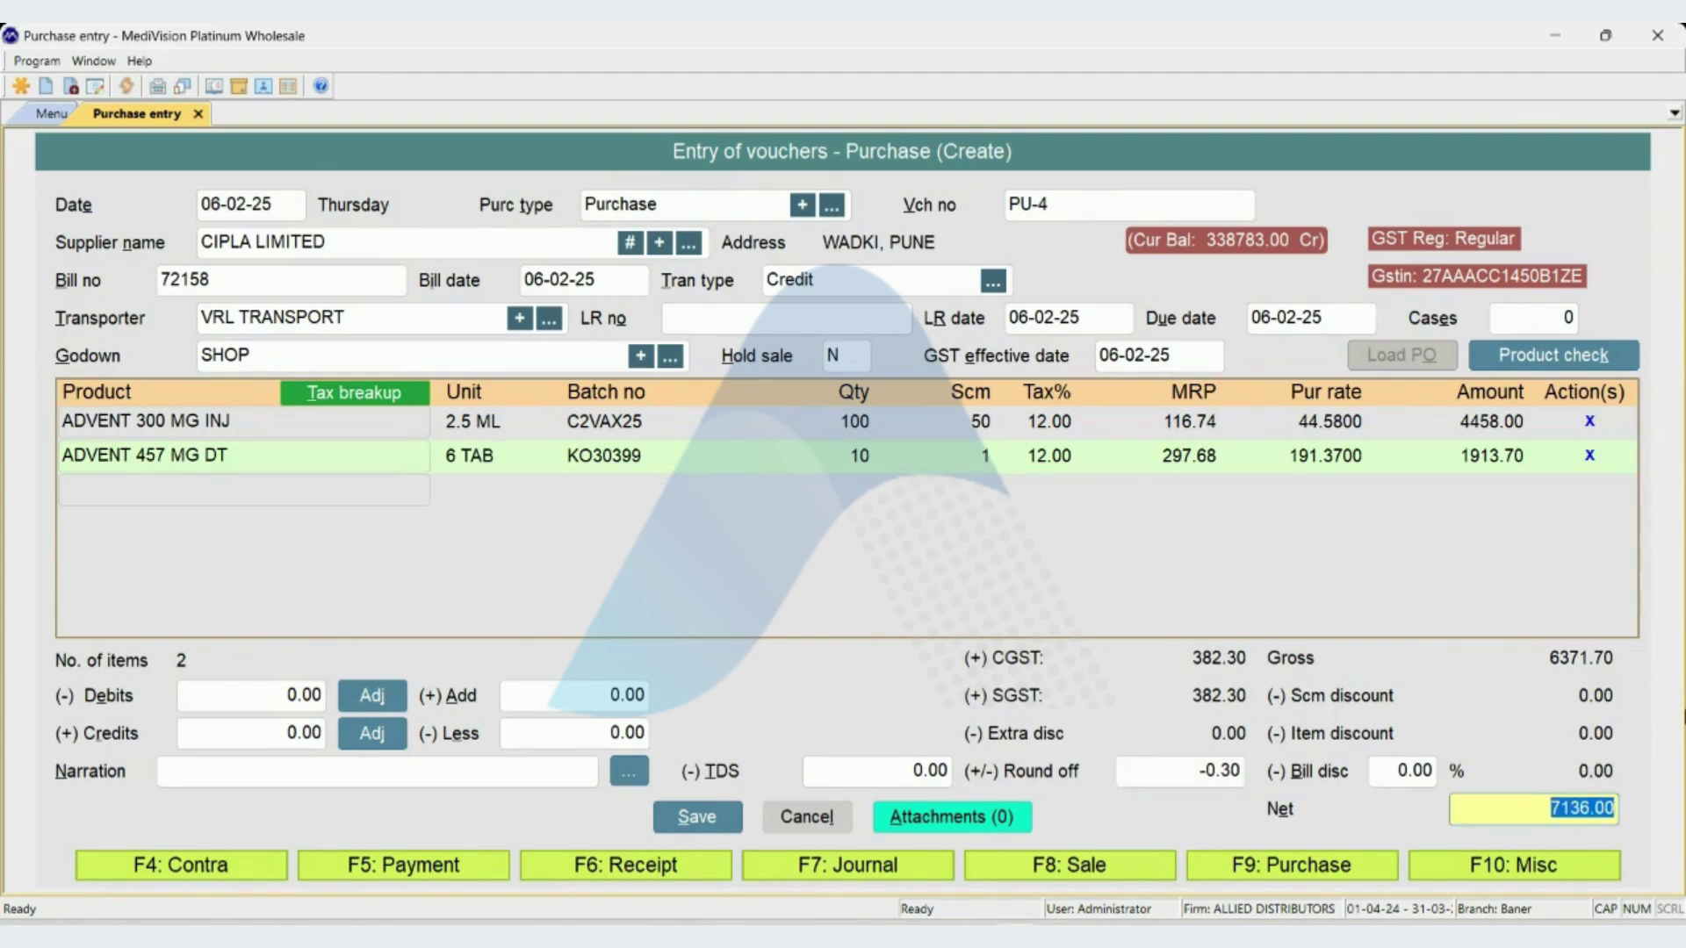
{"action": "key", "text": "Return"}
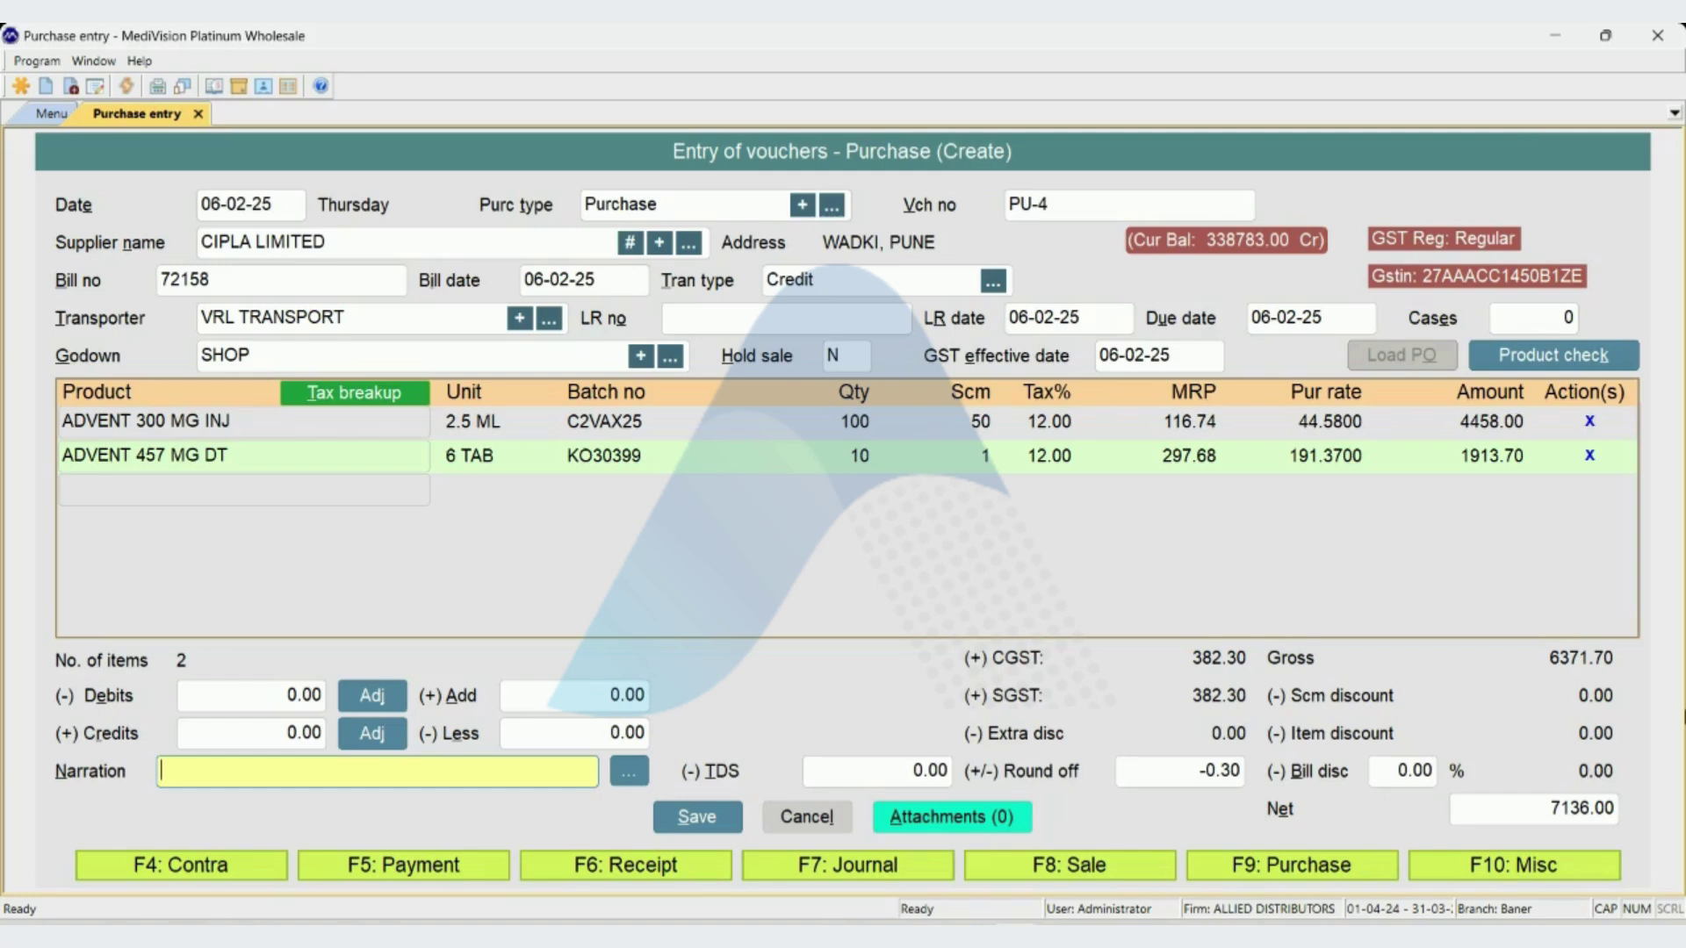
- Leave the narration empty and view the voucher's attachments window without adding a file
{"action": "key", "text": "Return"}
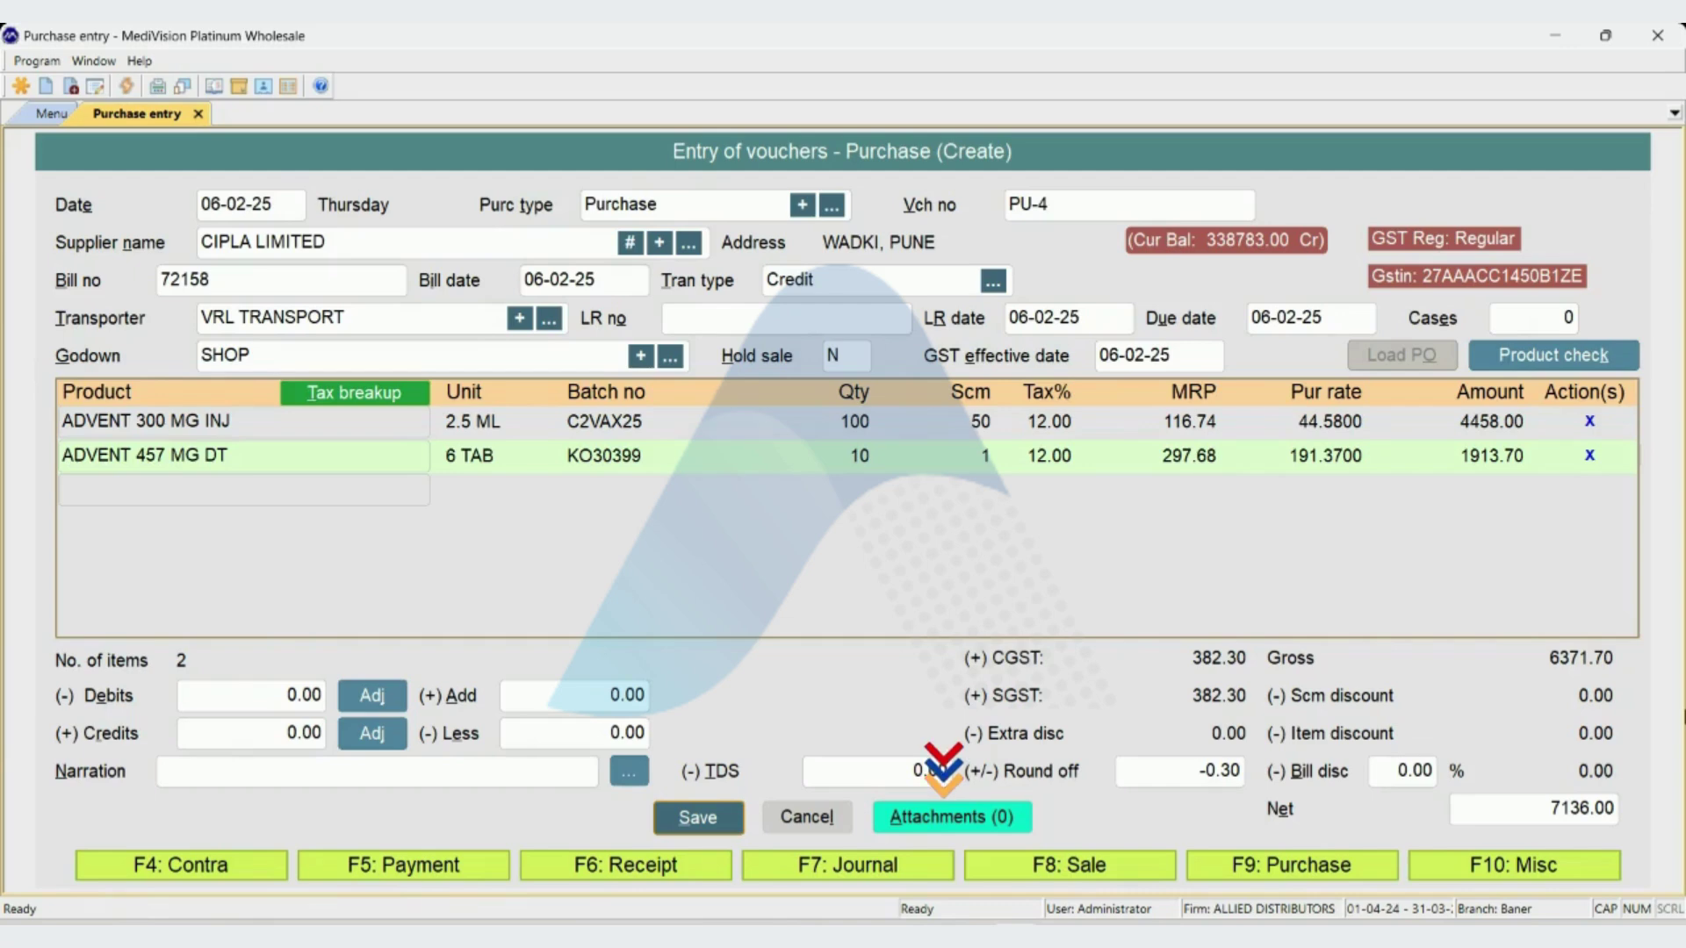
{"action": "key", "text": "alt+a"}
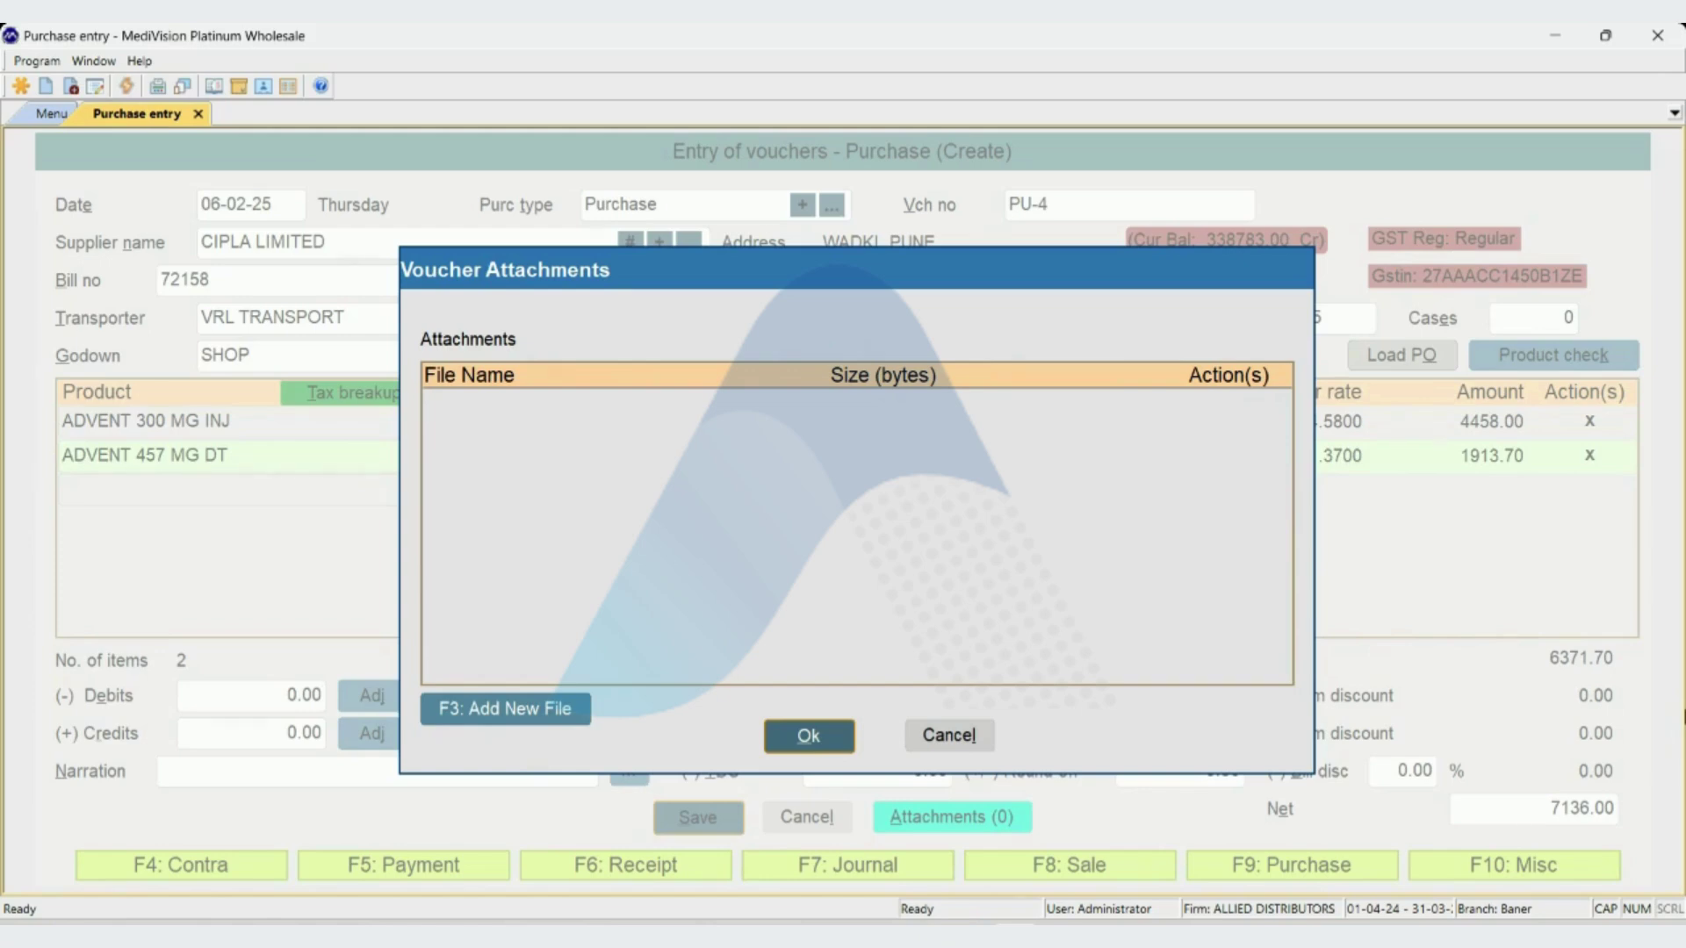
{"action": "key", "text": "Escape"}
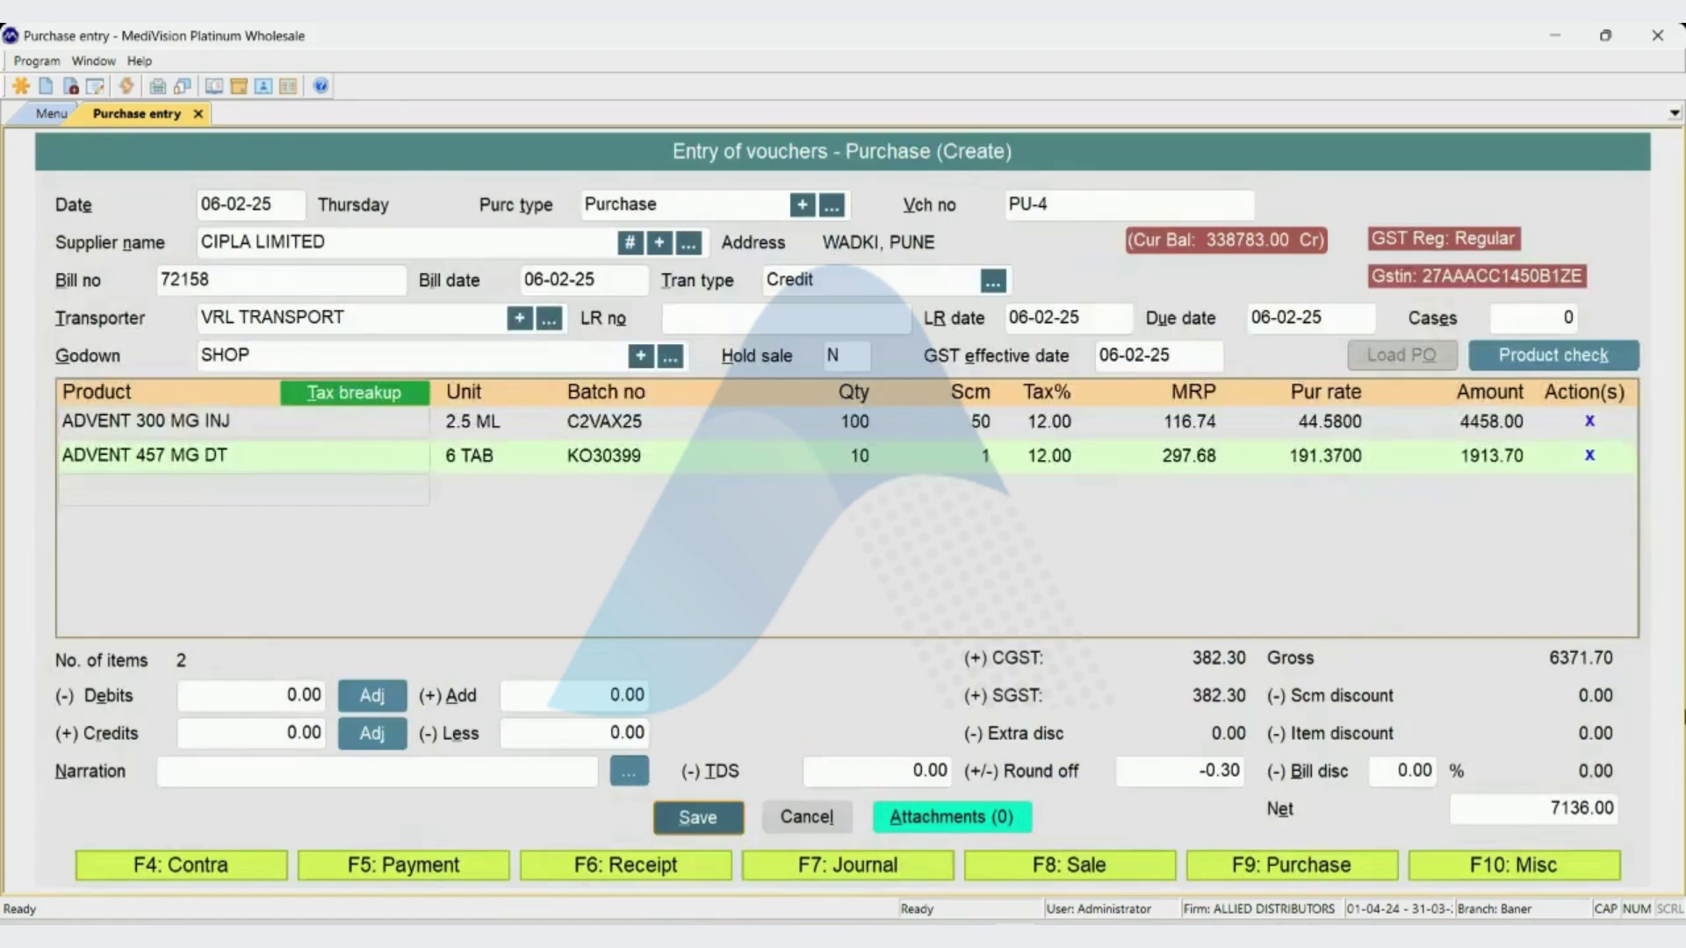
- Save the purchase voucher without printing it and return to the main menu
{"action": "key", "text": "ctrl+s"}
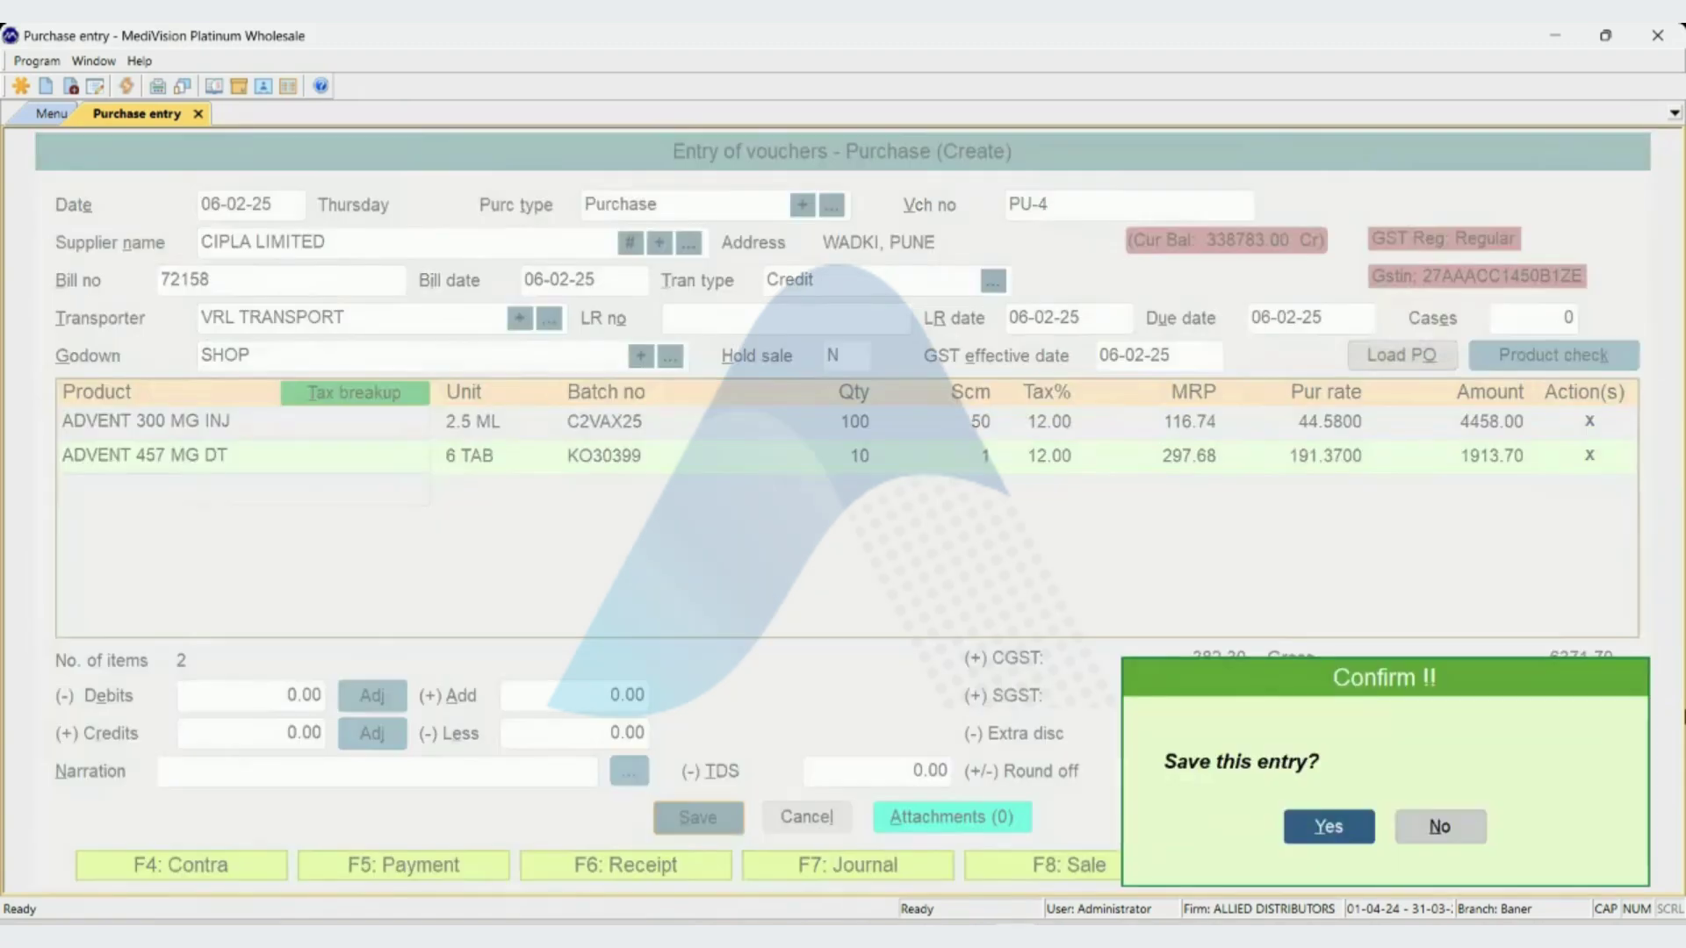
{"action": "key", "text": "Return"}
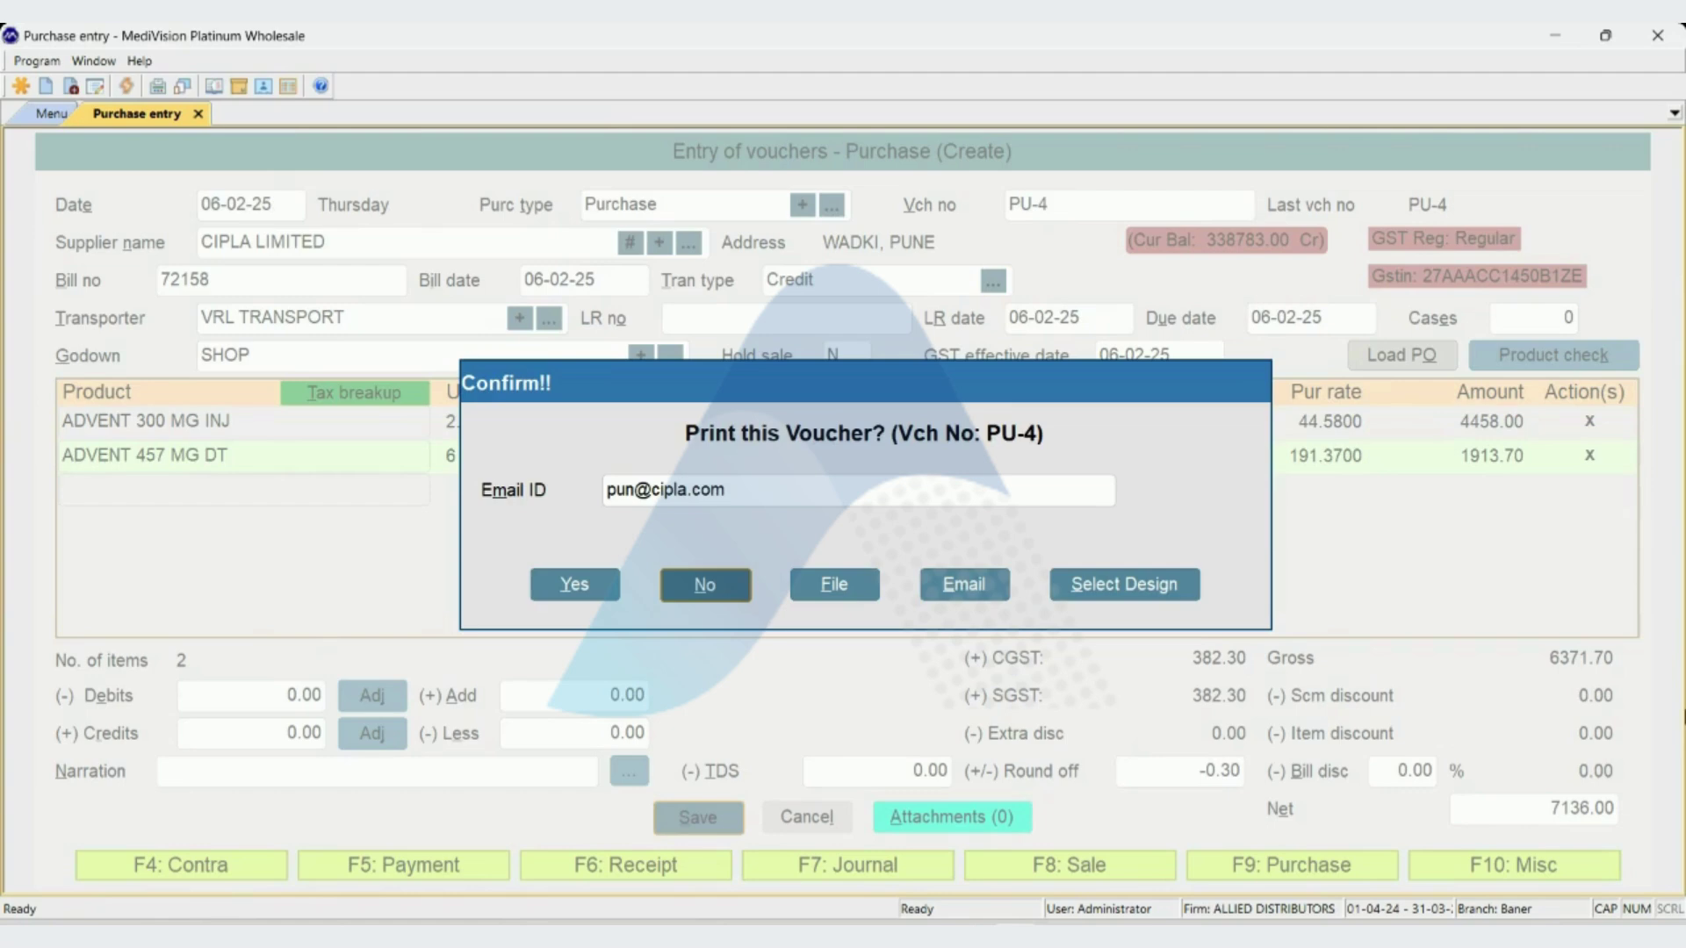
{"action": "key", "text": "Return"}
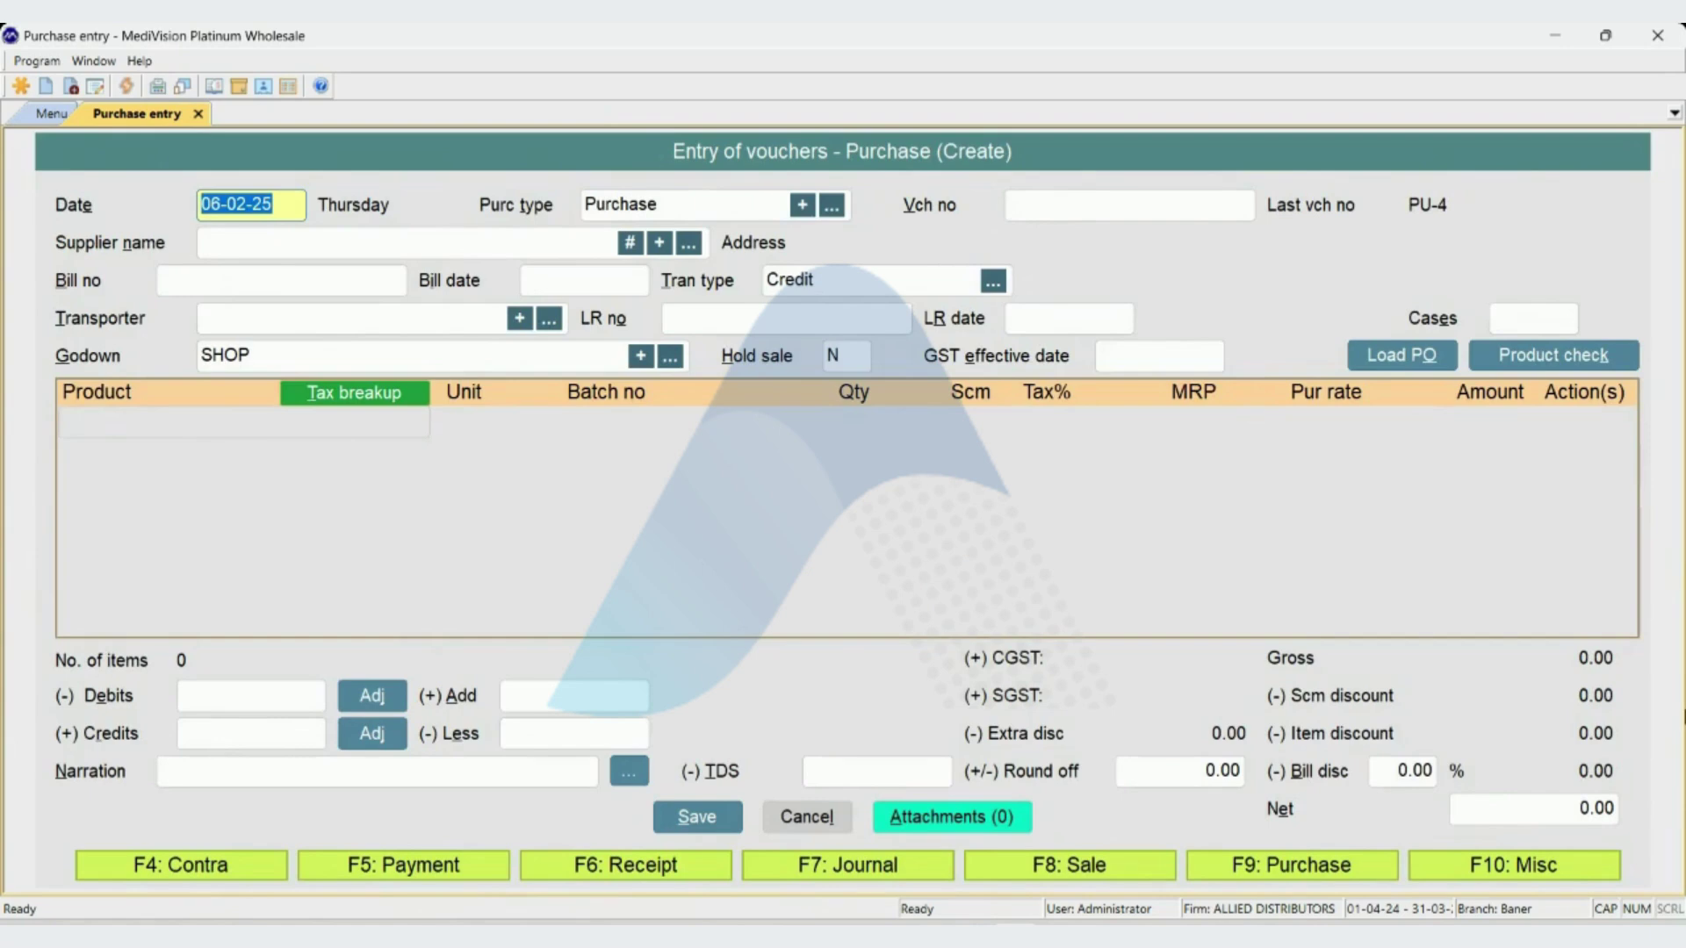
{"action": "key", "text": "Escape"}
{"action": "key", "text": "Escape"}
{"action": "key", "text": "Escape"}
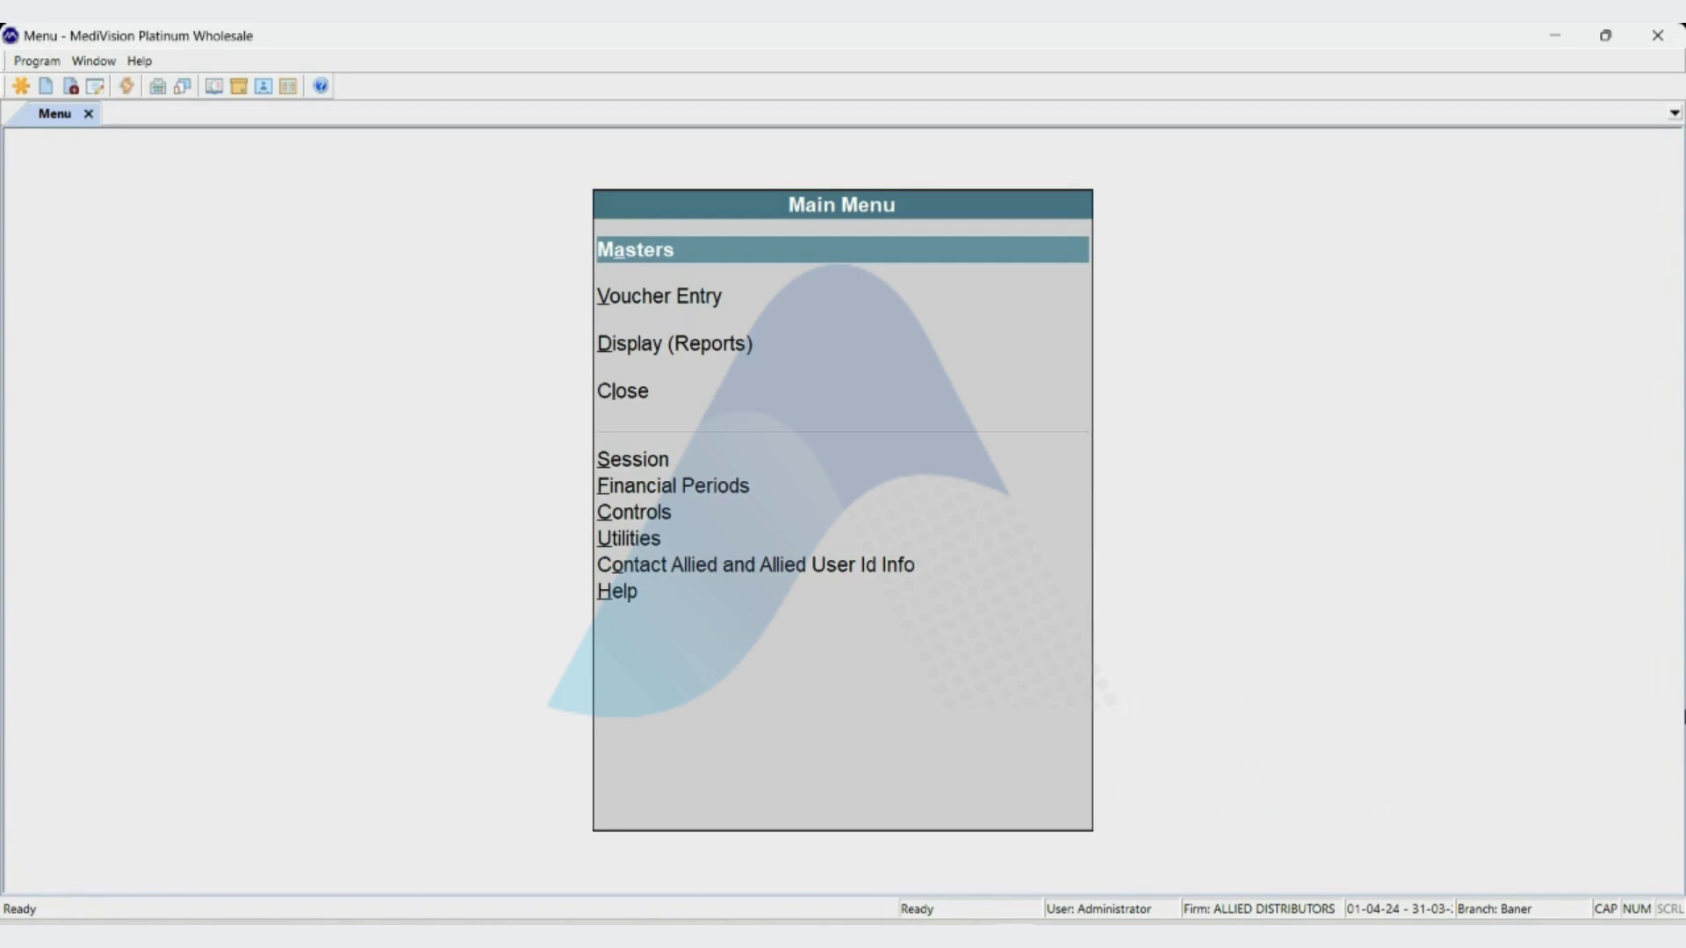
- Start editing vouchers of type Purchase with the action Edit / View, leaving the voucher number empty
{"action": "key", "text": "F12"}
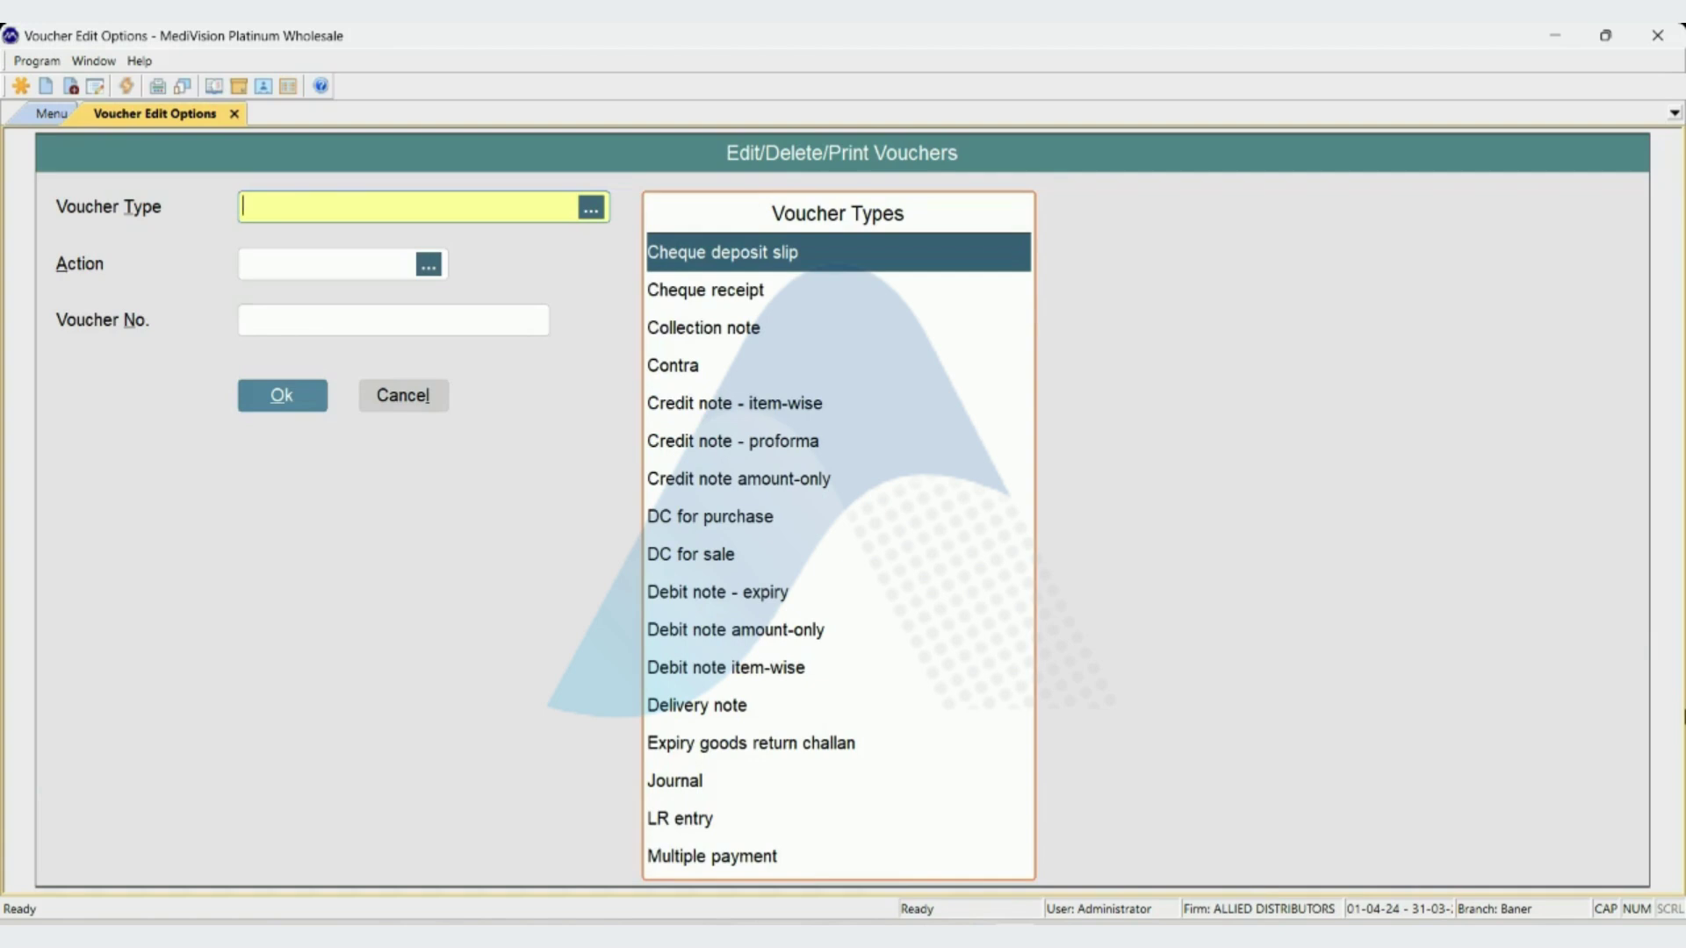
{"action": "type", "text": "PUR"}
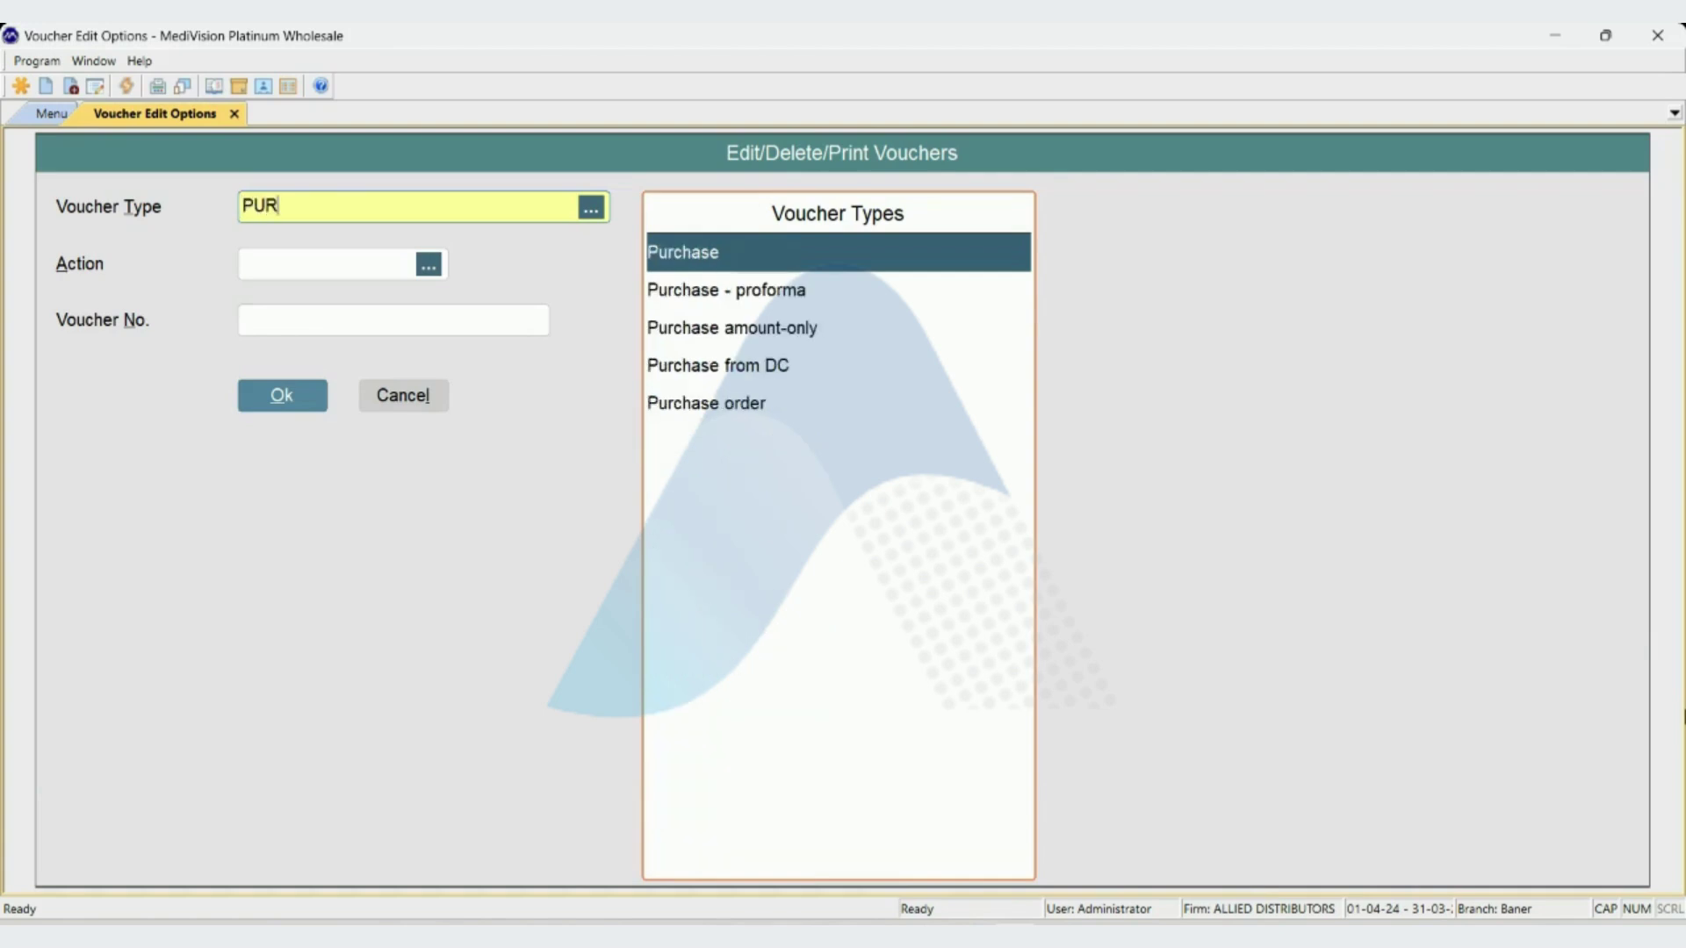
{"action": "key", "text": "Return"}
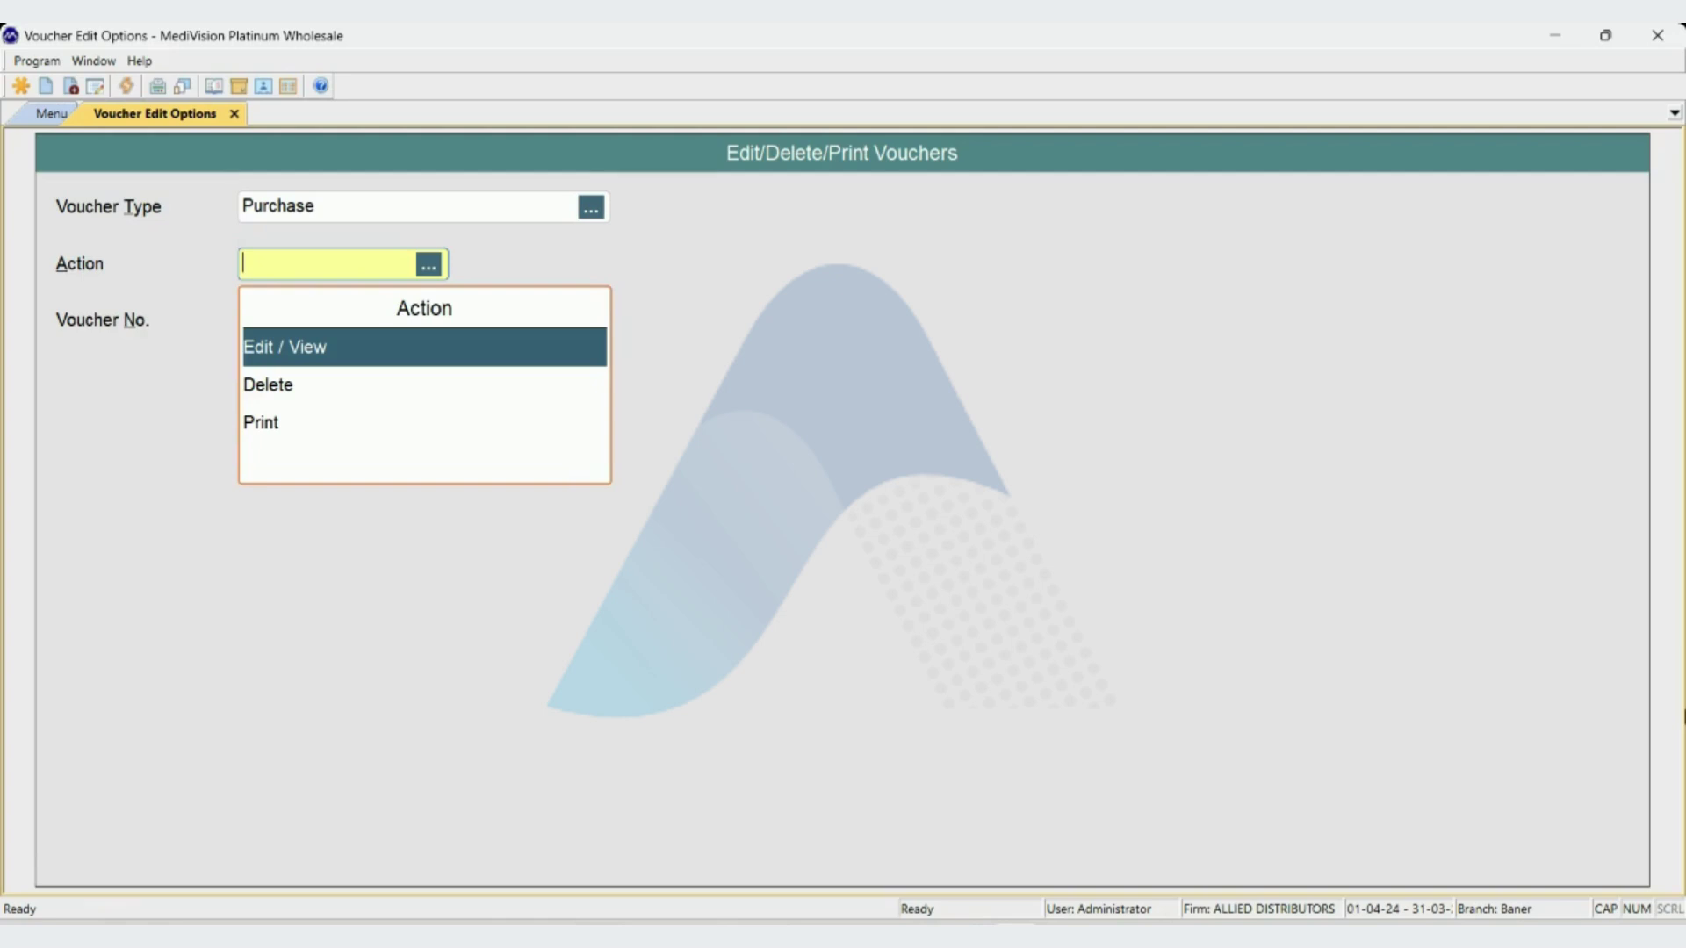
{"action": "key", "text": "Return"}
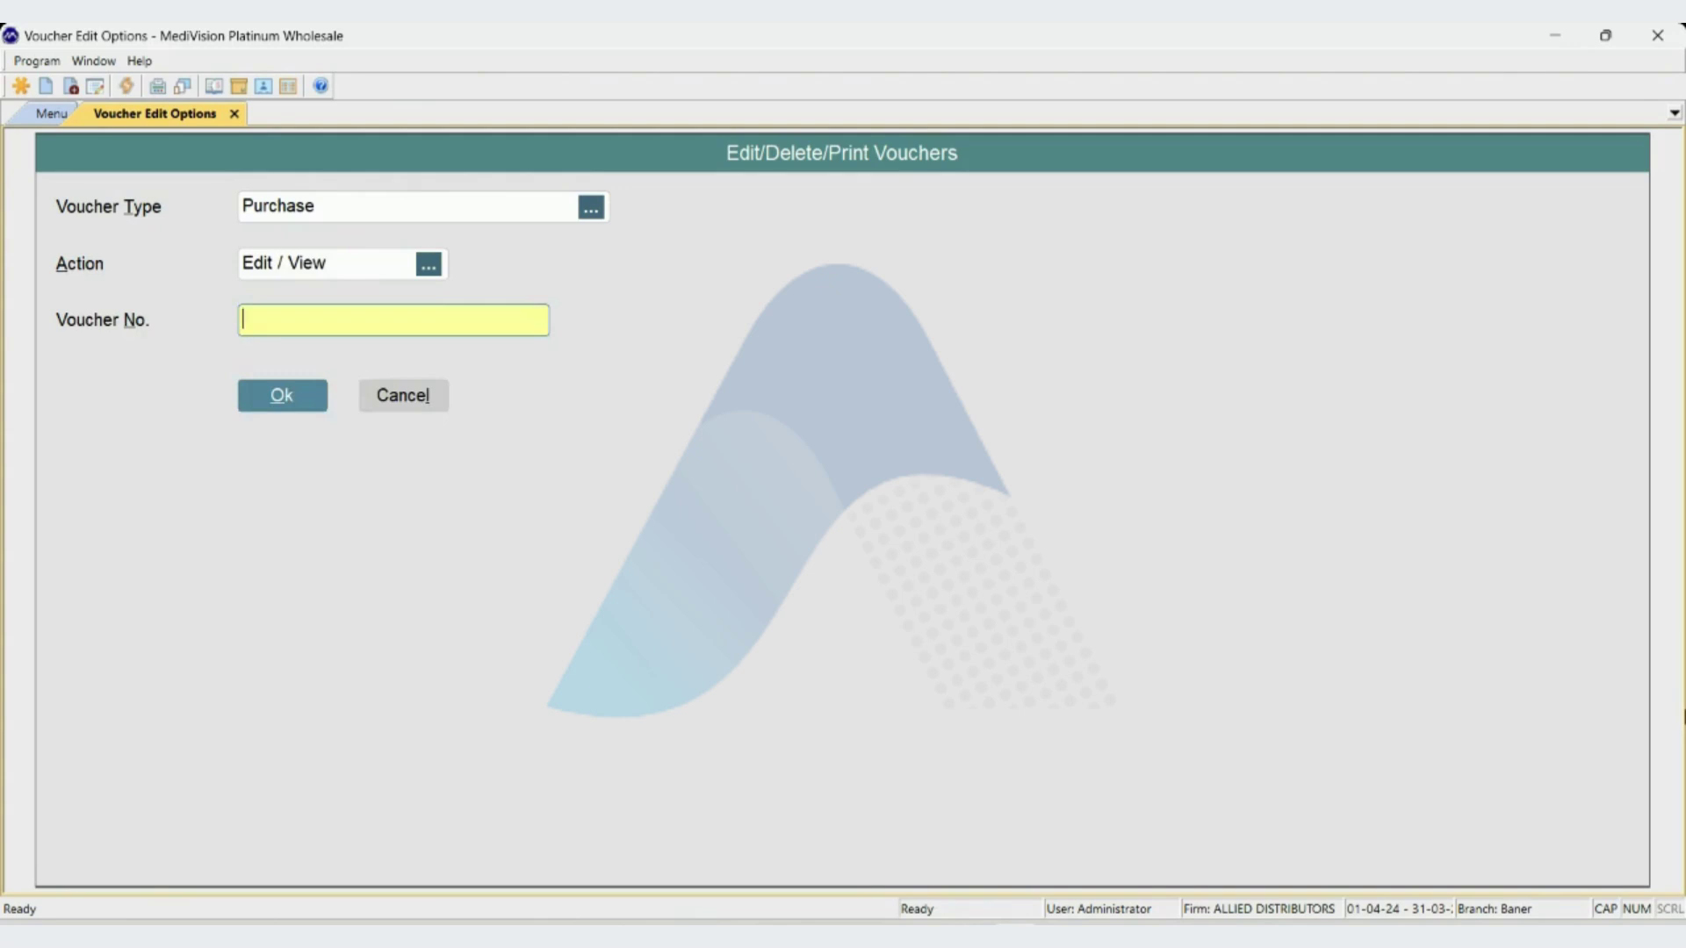
{"action": "key", "text": "Return"}
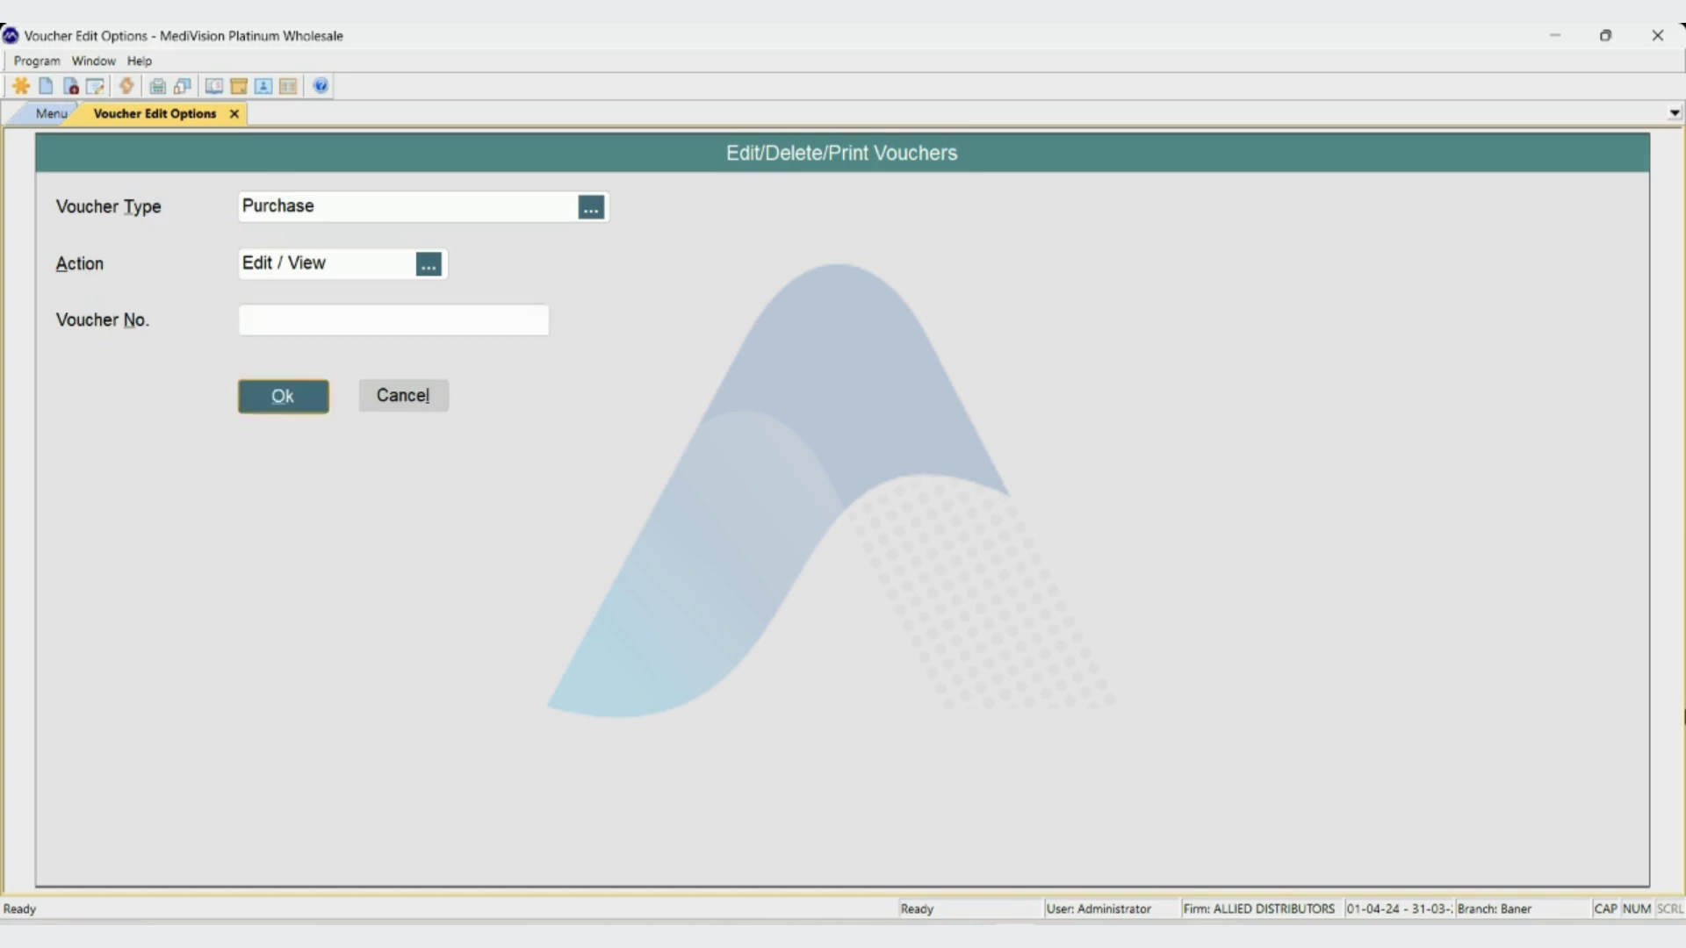
{"action": "key", "text": "Return"}
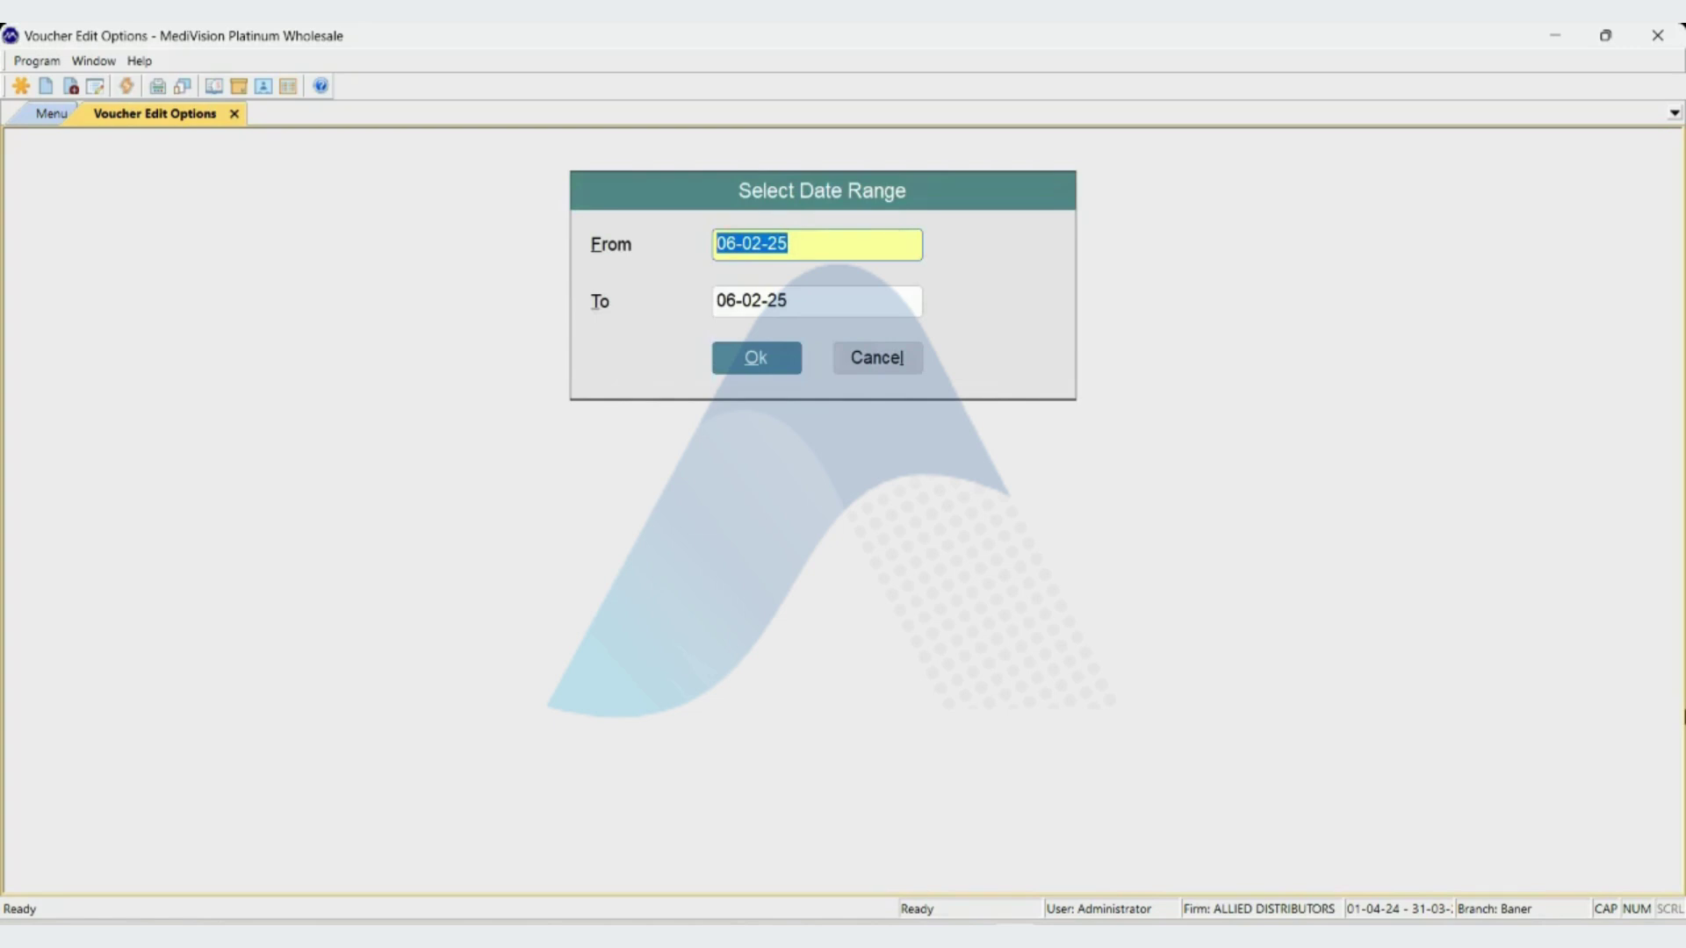
- List the purchase register for the date range 05-02-25 to 06-02-25
{"action": "key", "text": "Return"}
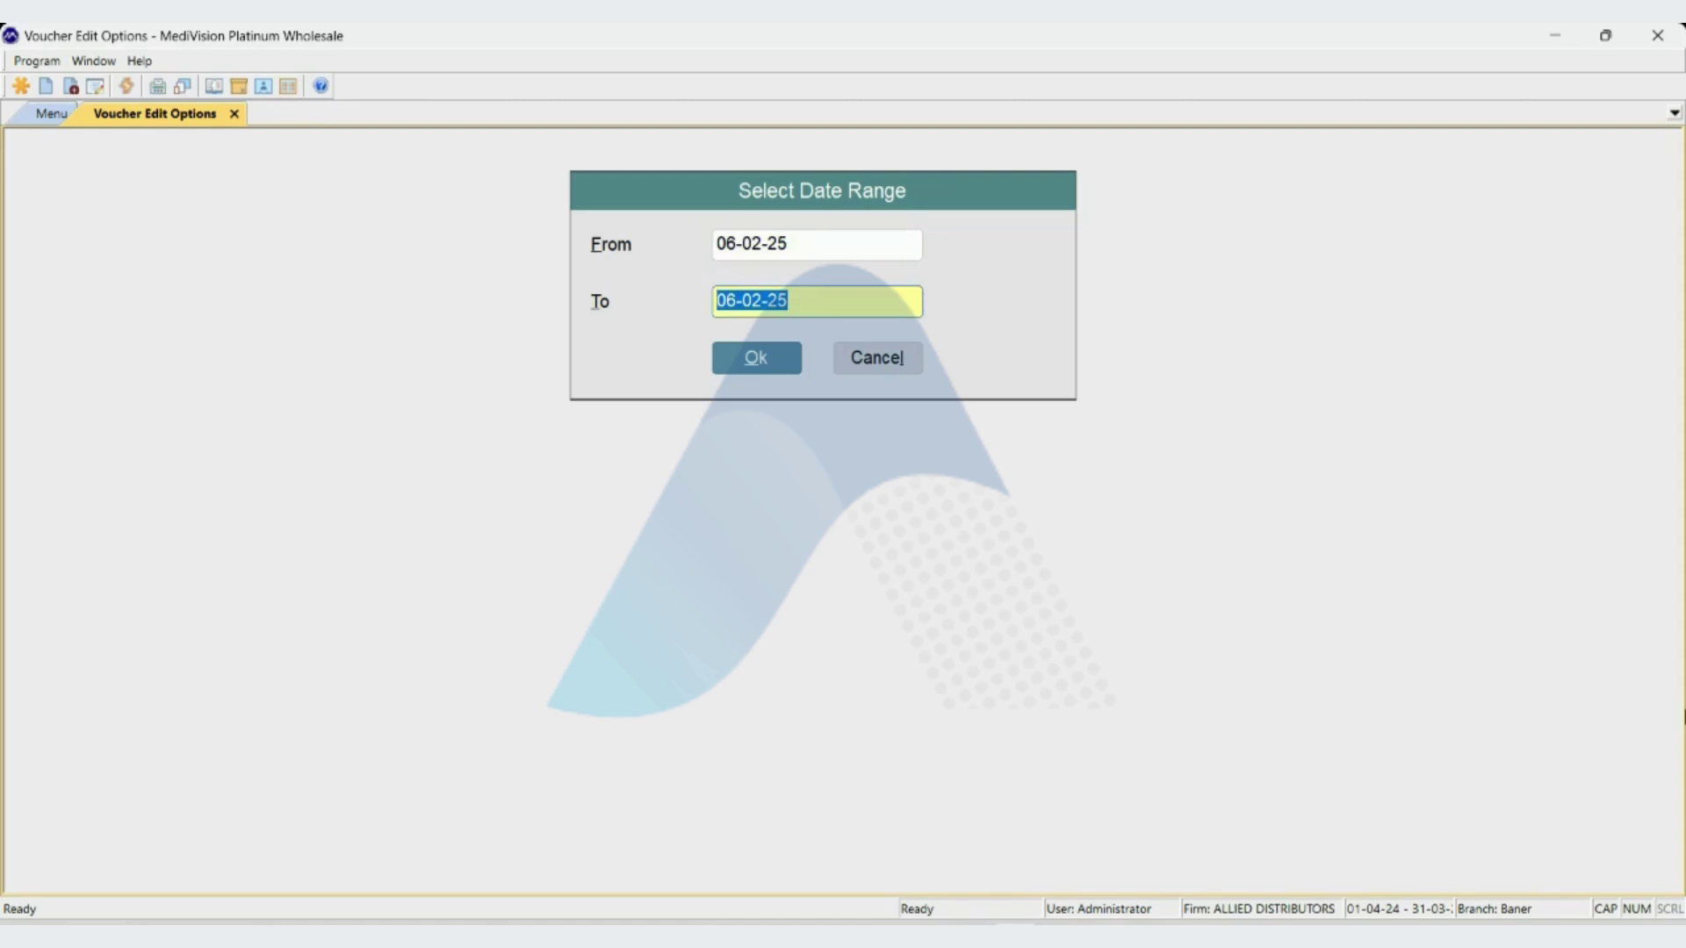
{"action": "key", "text": "Up"}
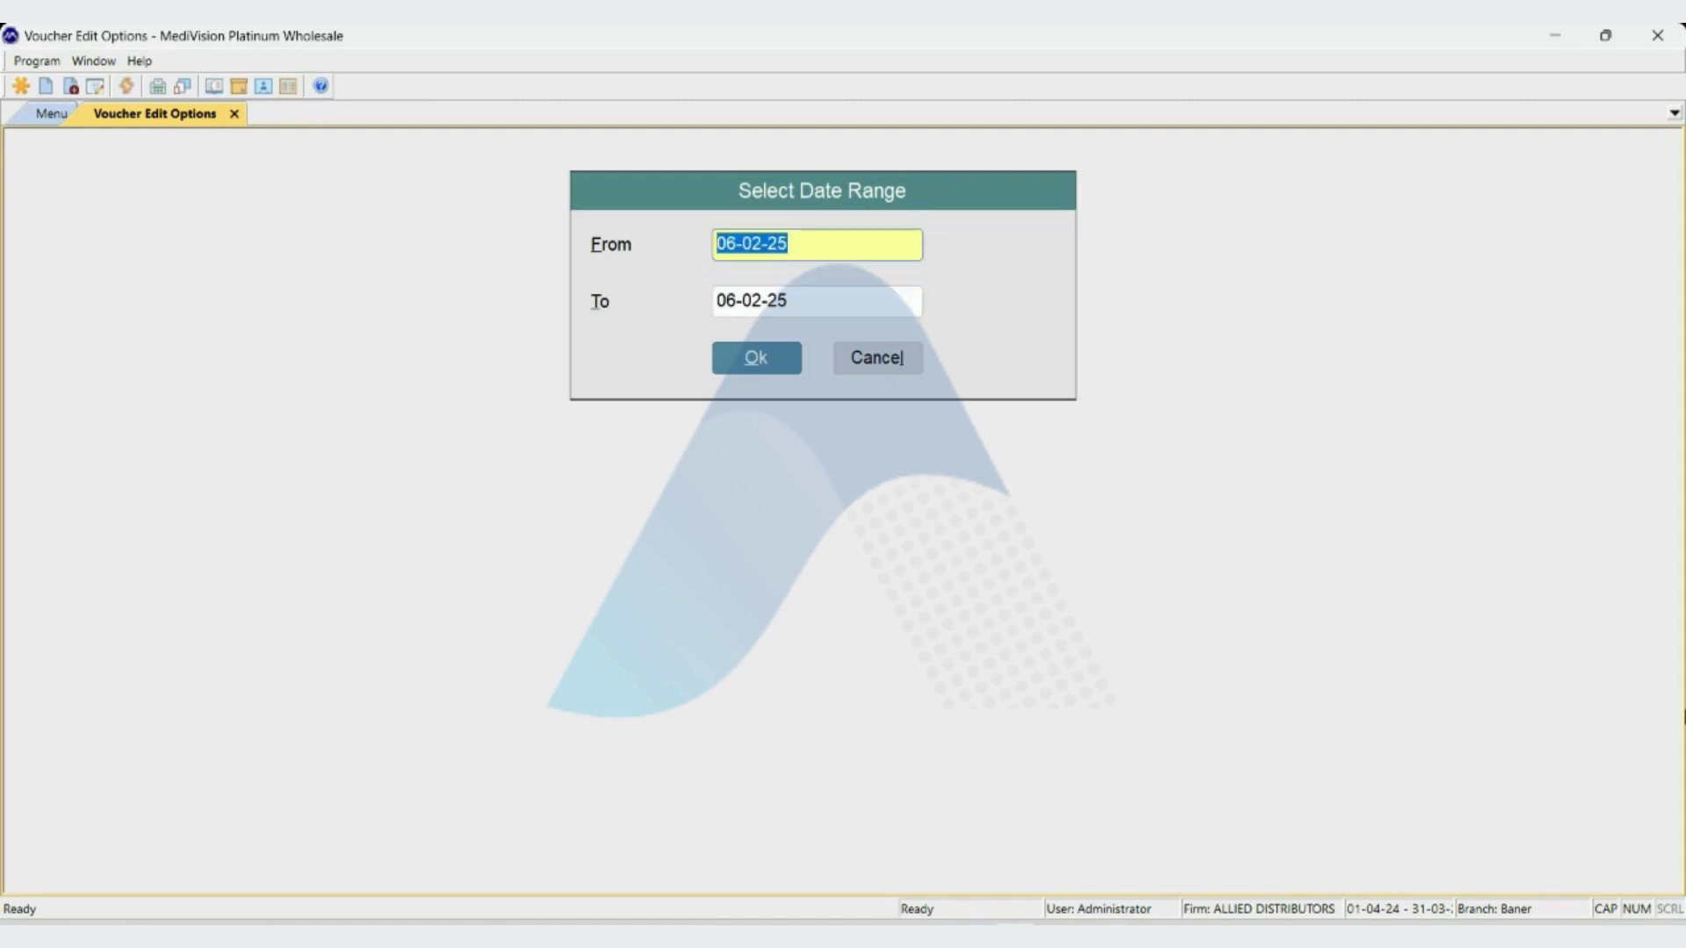
{"action": "type", "text": "05-  -"}
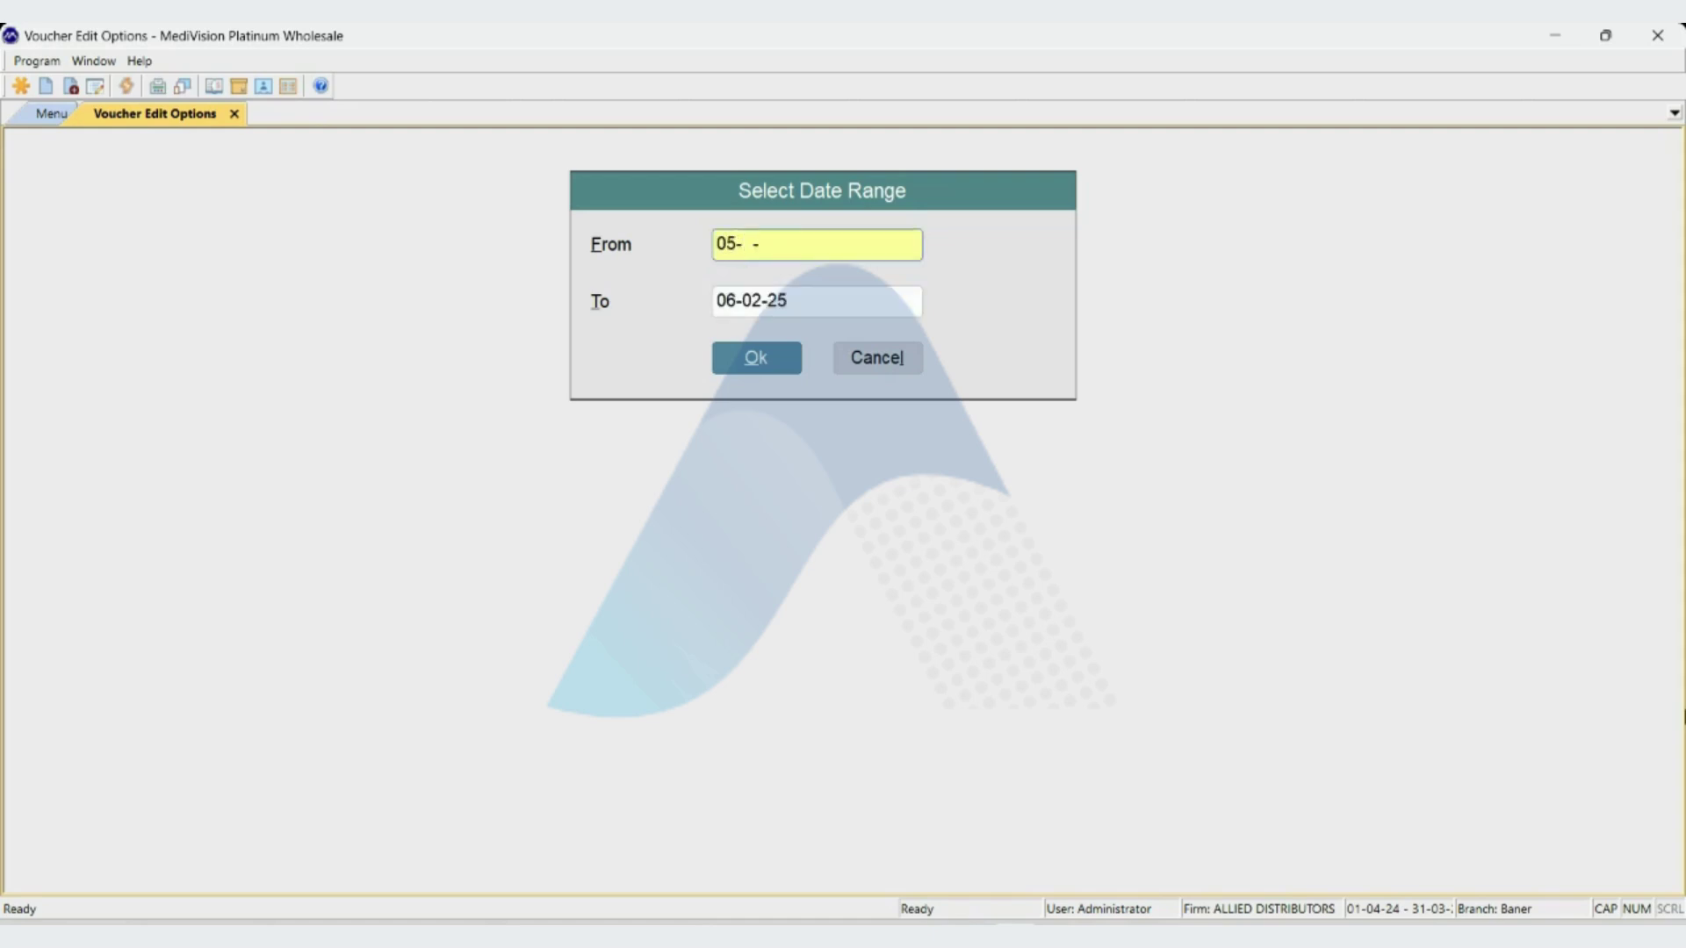
{"action": "key", "text": "Return"}
{"action": "key", "text": "Return"}
{"action": "key", "text": "Return"}
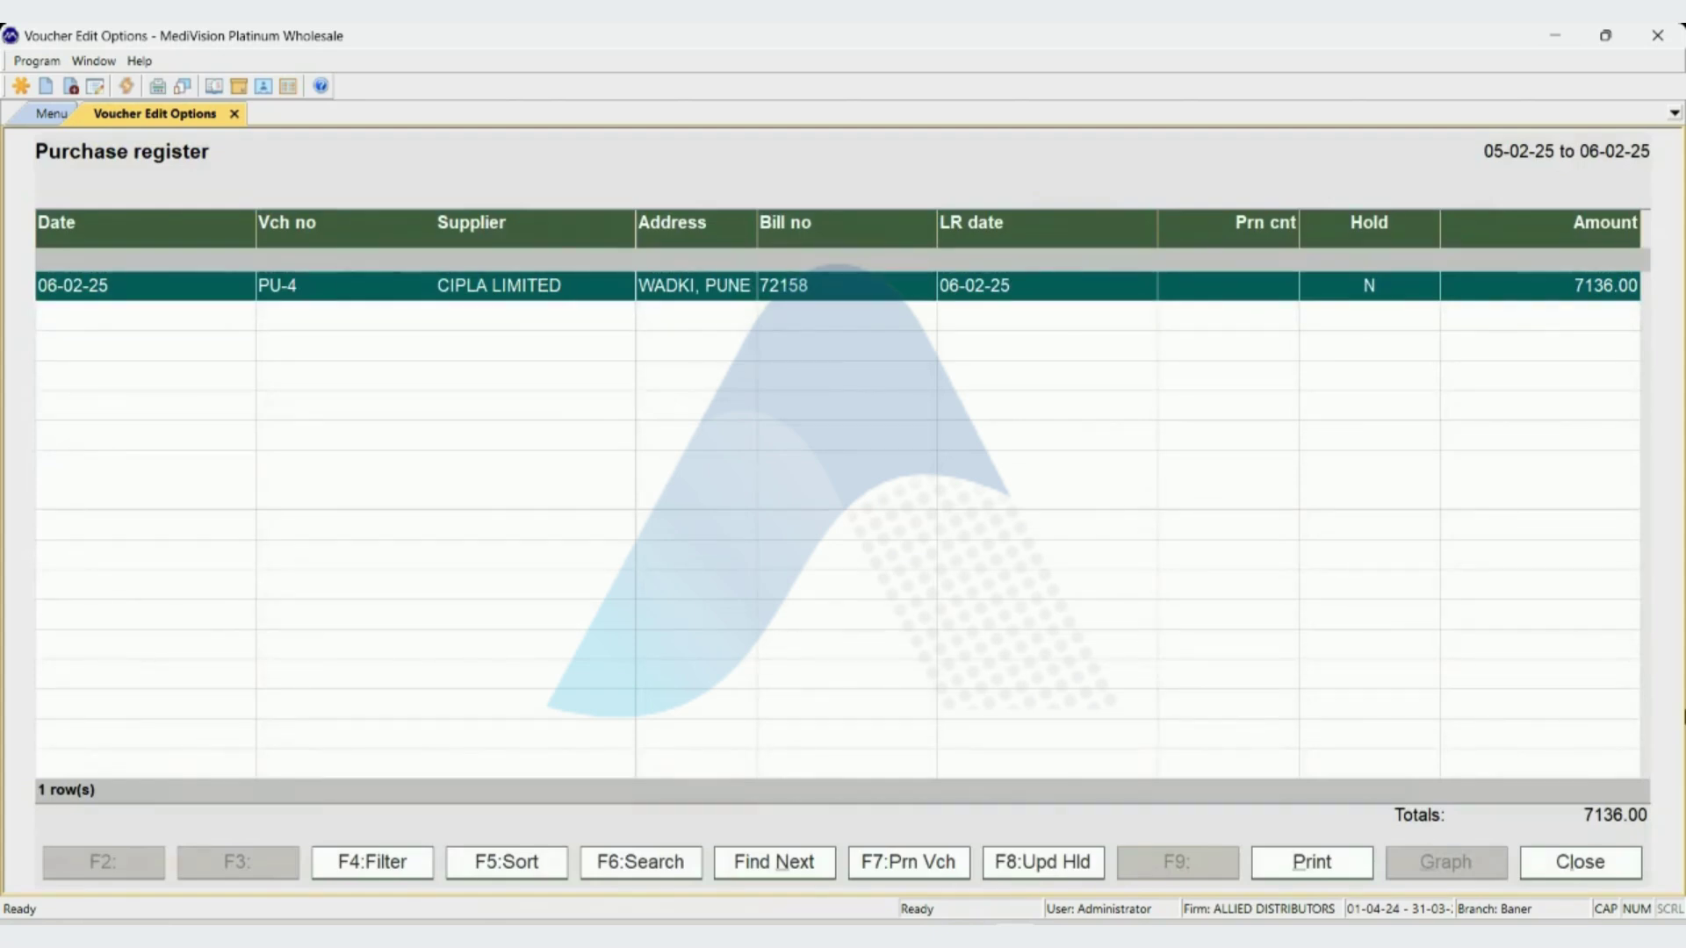
- Open the CIPLA LIMITED purchase voucher for editing and keep all its header details up to the cases
{"action": "key", "text": "Return"}
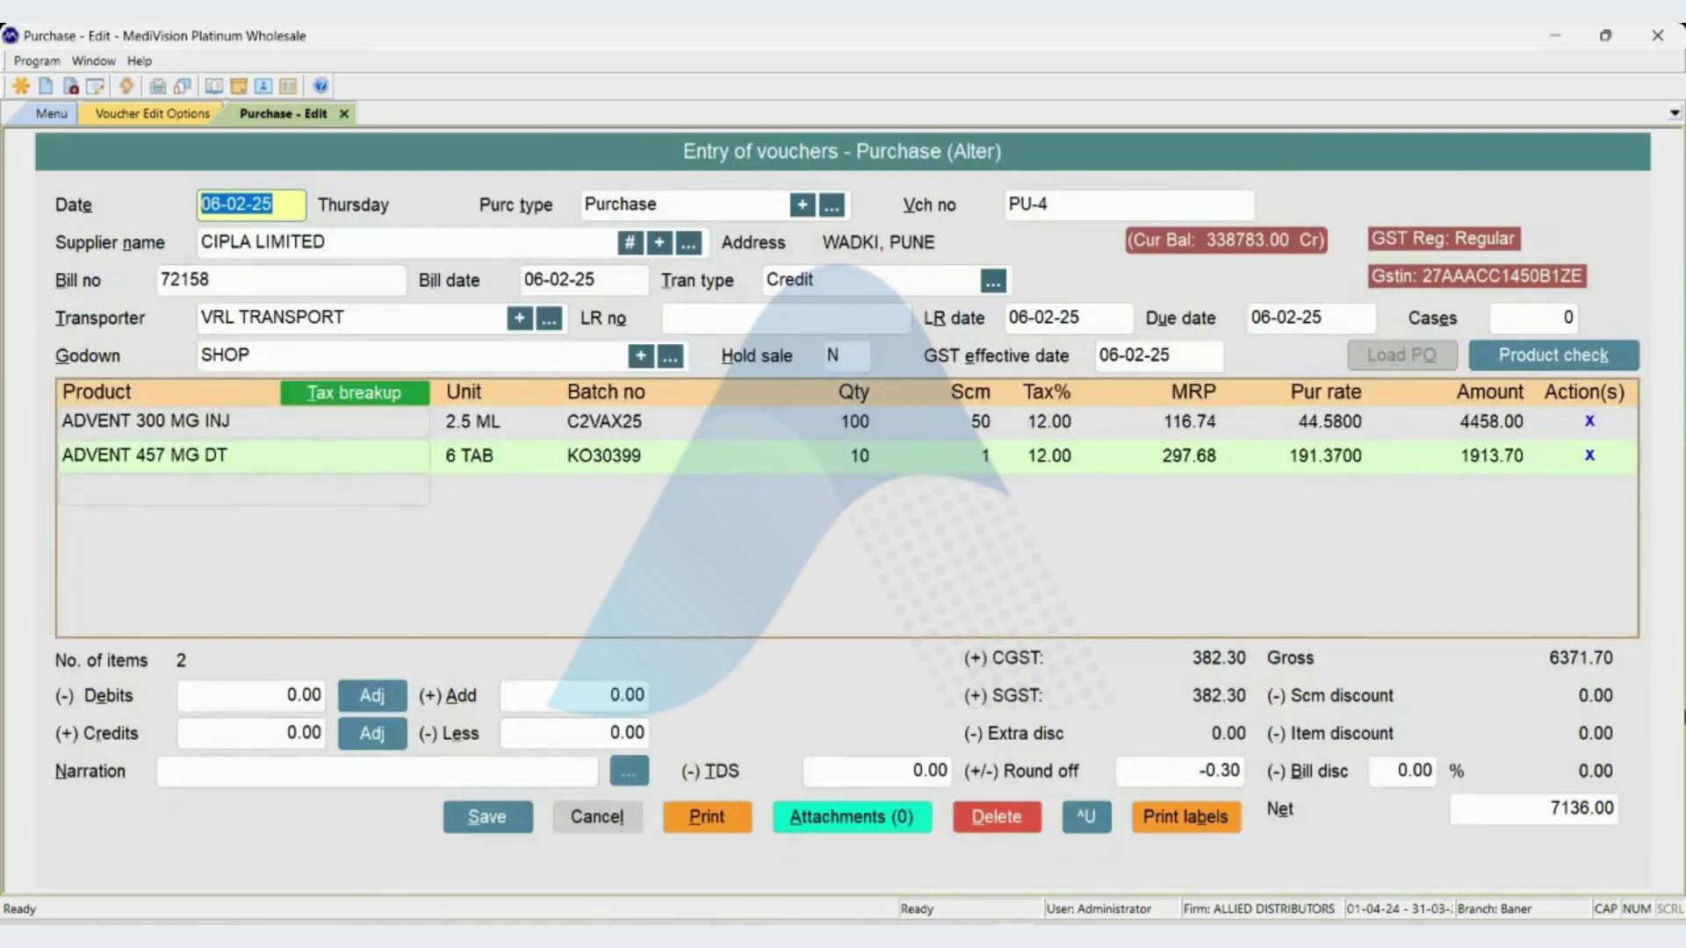
{"action": "key", "text": "Return"}
{"action": "key", "text": "Return"}
{"action": "key", "text": "Return"}
{"action": "key", "text": "Return"}
{"action": "key", "text": "Return"}
{"action": "key", "text": "Return"}
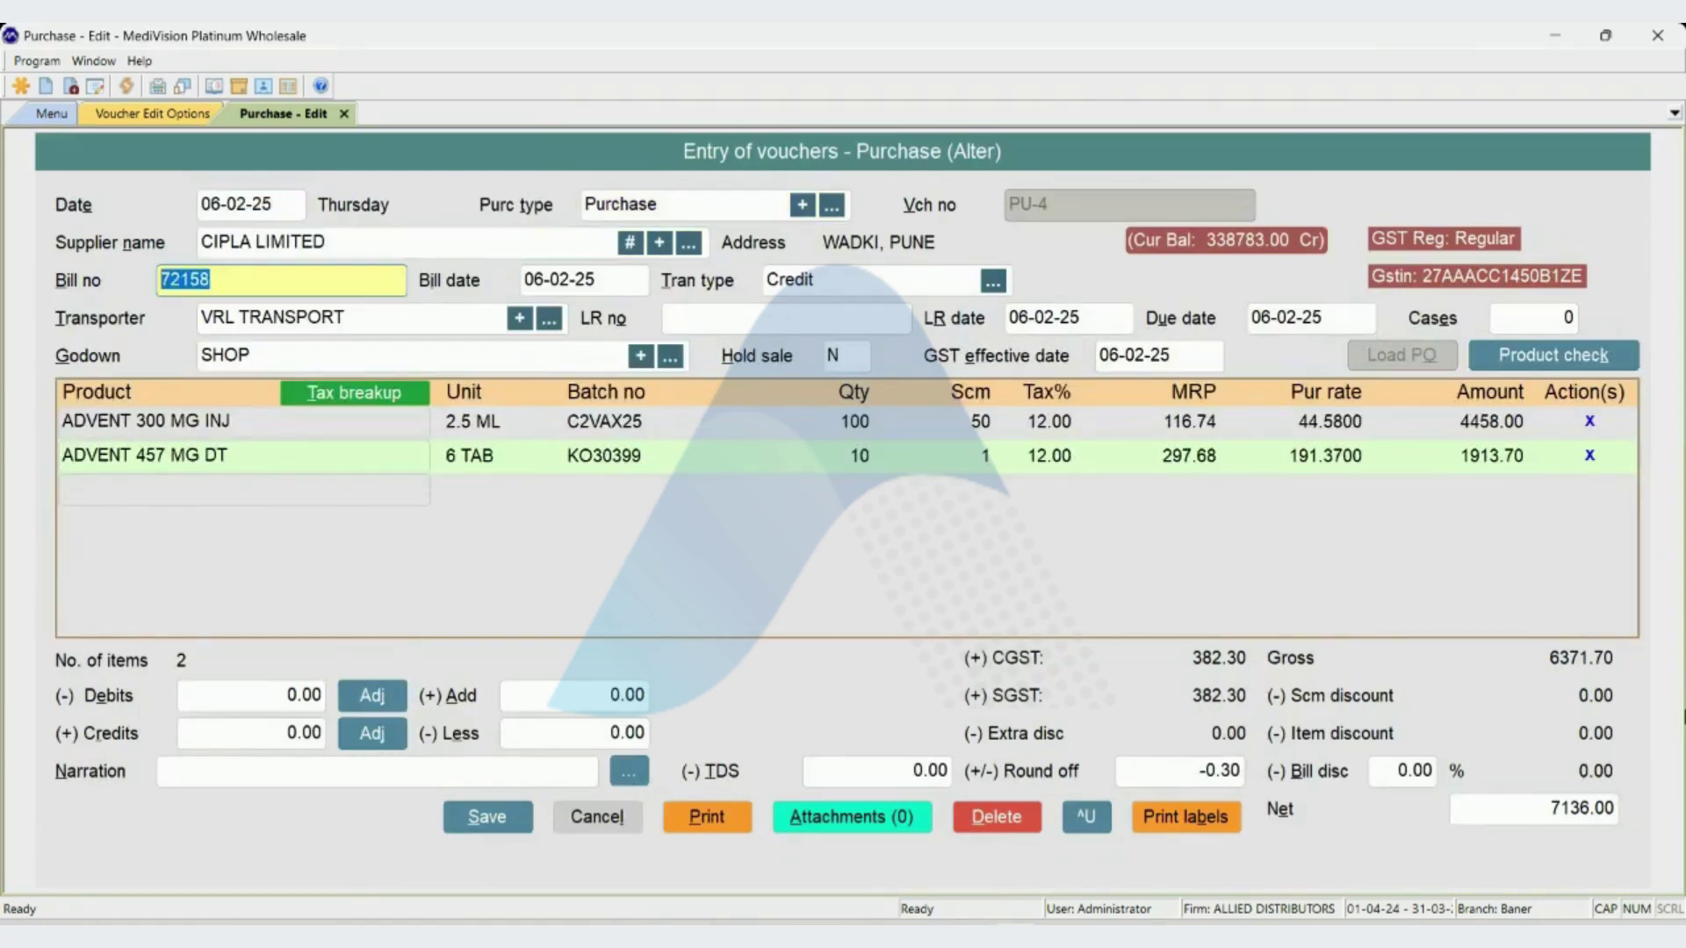
{"action": "key", "text": "Return"}
{"action": "key", "text": "Return"}
{"action": "key", "text": "Return"}
{"action": "key", "text": "Return"}
{"action": "key", "text": "Return"}
{"action": "key", "text": "Return"}
{"action": "key", "text": "Return"}
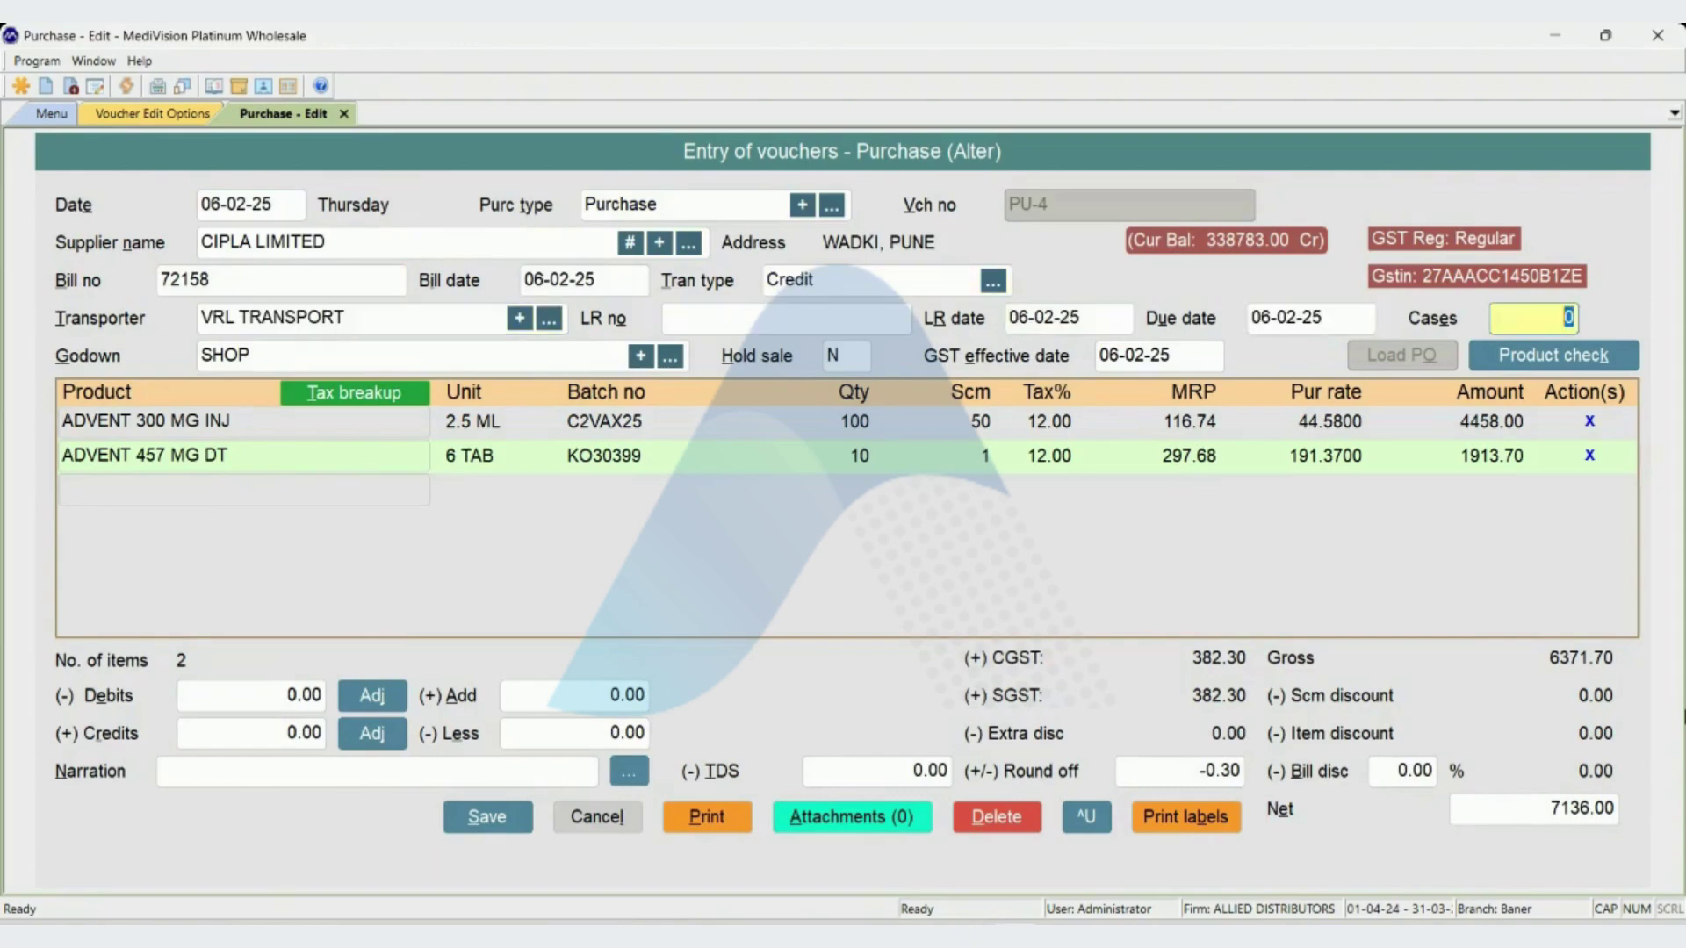
{"action": "key", "text": "Return"}
- Delete the ADVENT 457 MG DT row from the voucher's product list
{"action": "key", "text": "Up"}
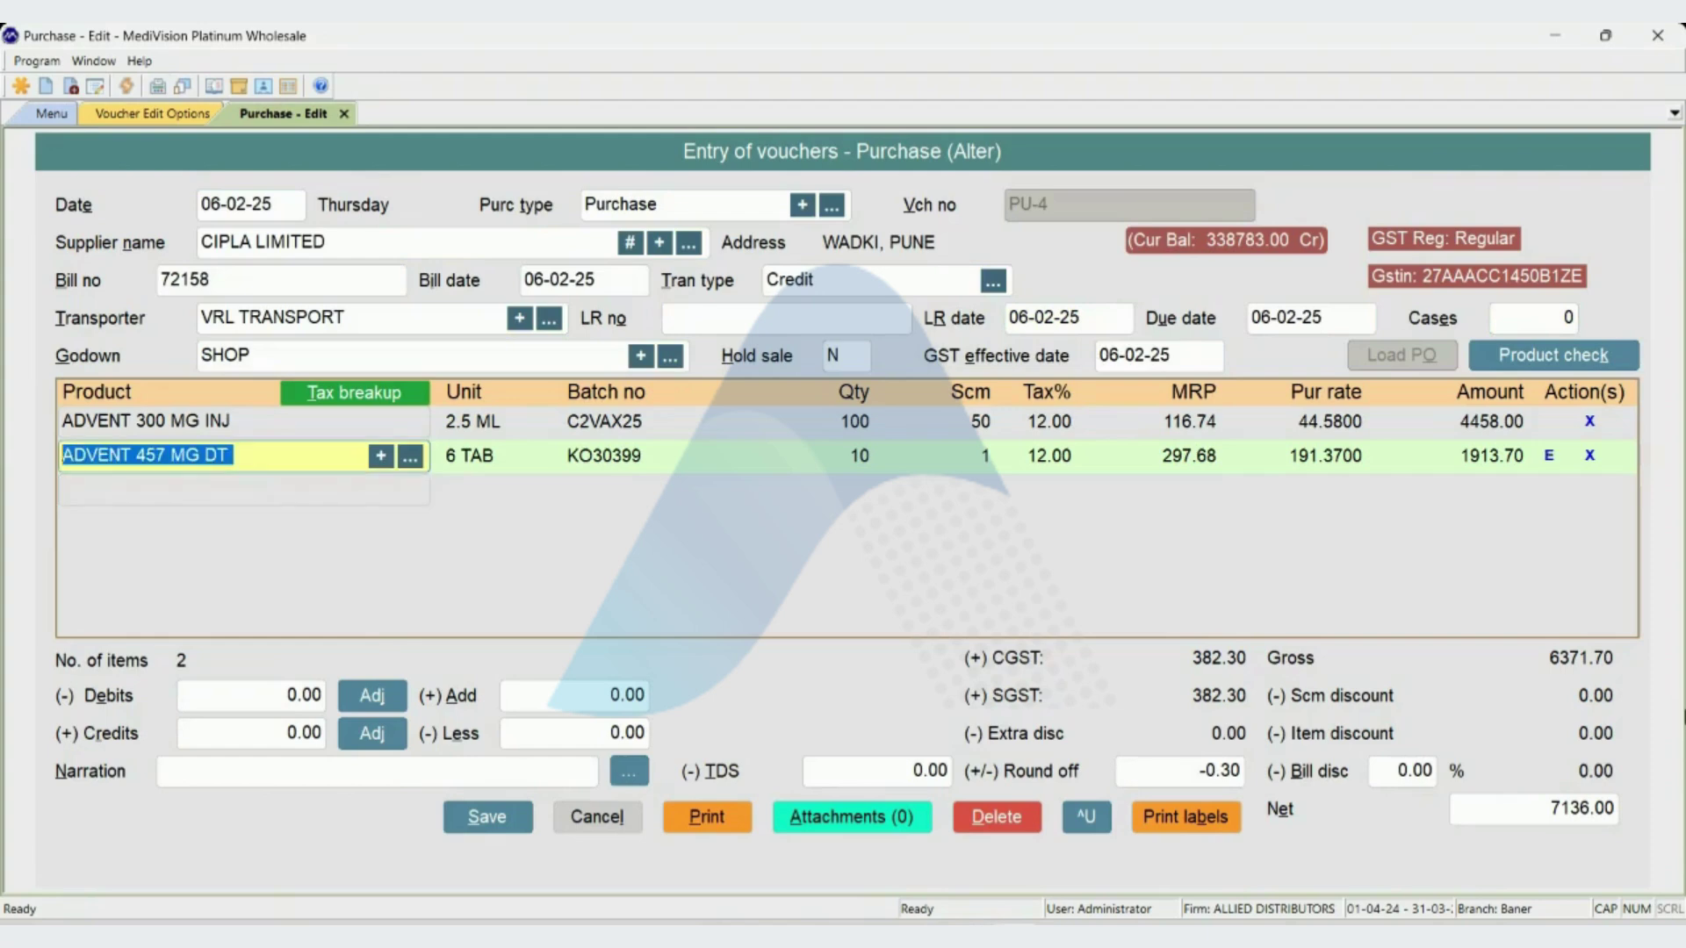
{"action": "key", "text": "Up"}
{"action": "key", "text": "Down"}
{"action": "key", "text": "alt+d"}
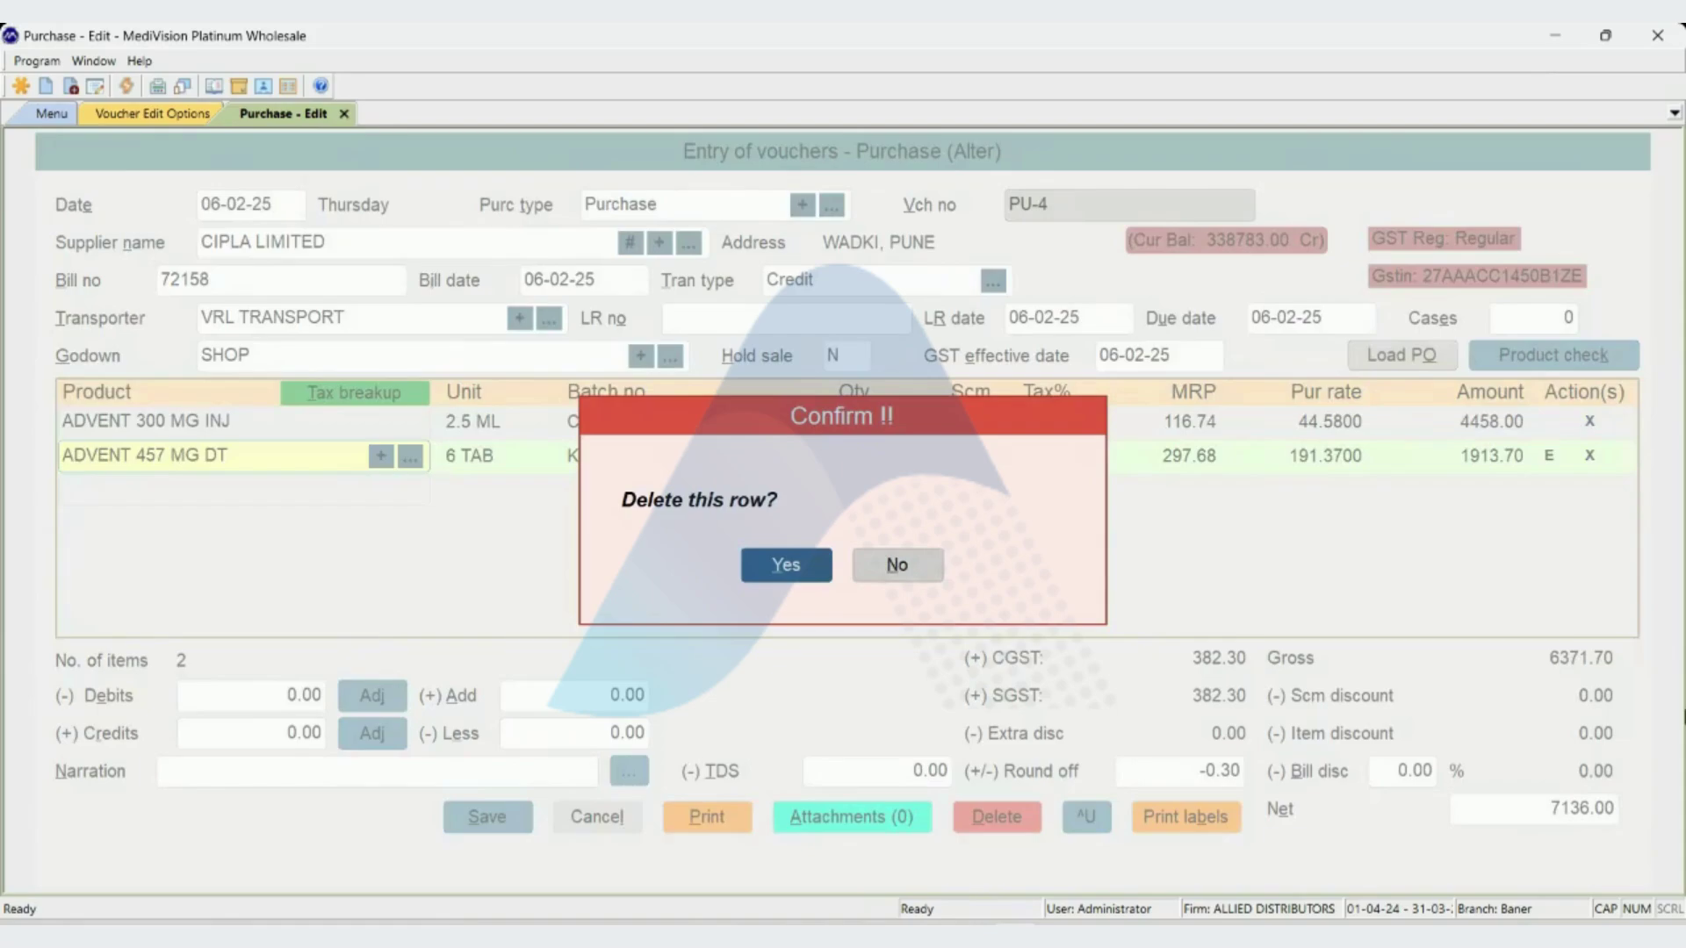
{"action": "key", "text": "Return"}
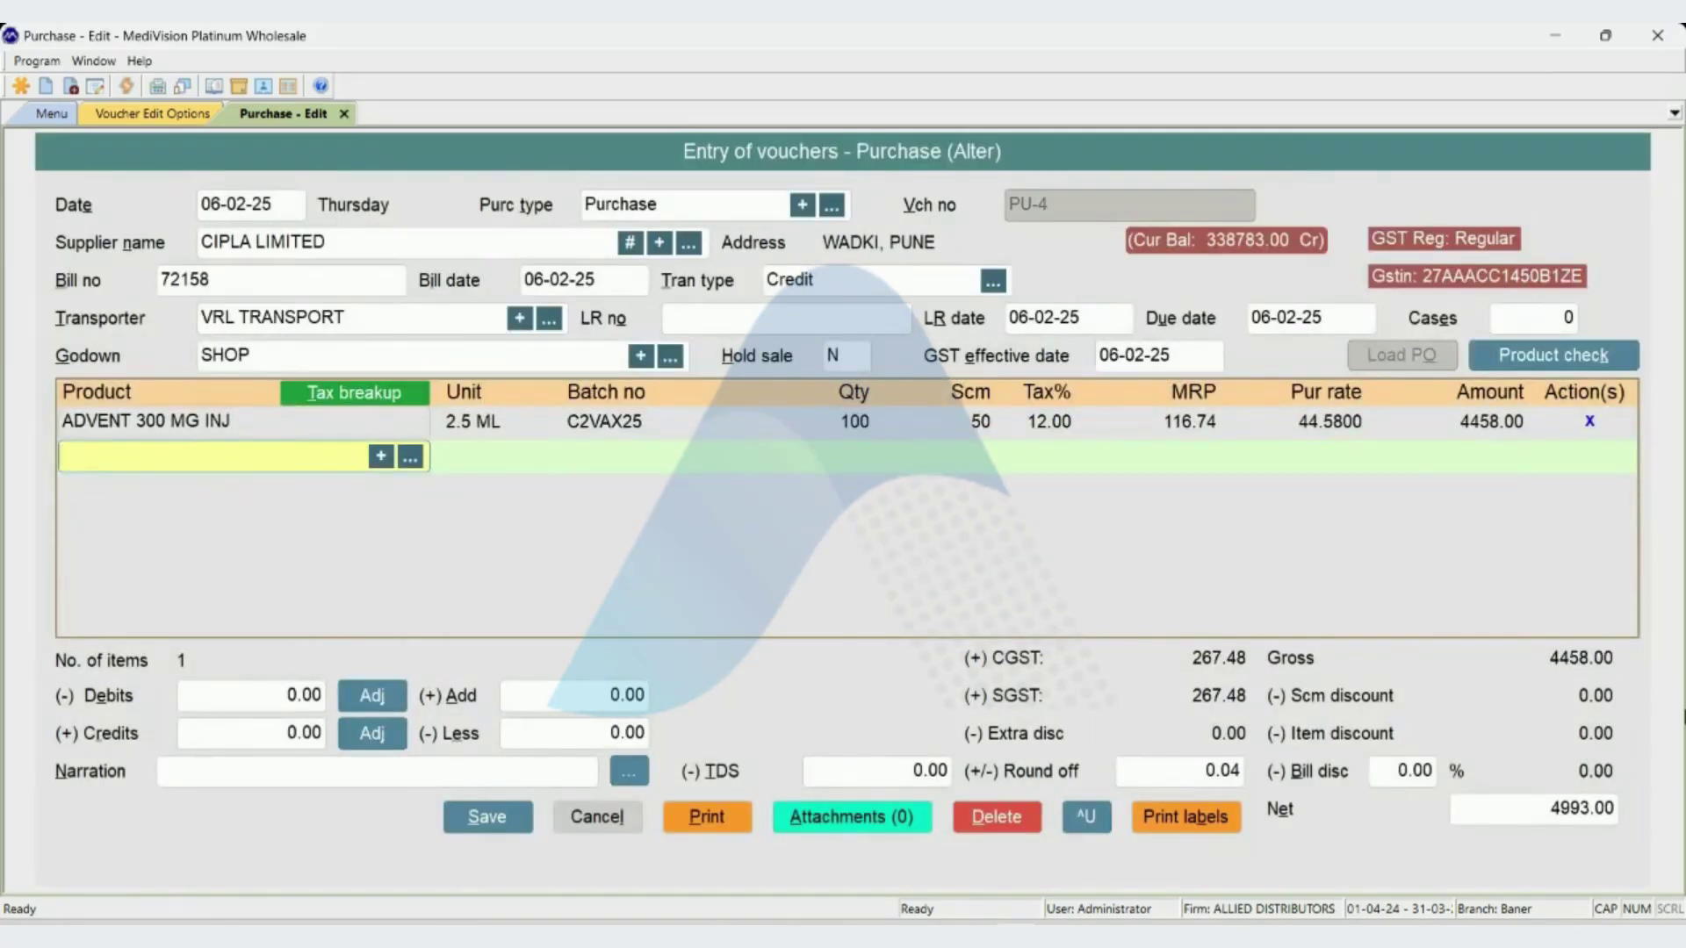
- Reopen the ADVENT 300 MG INJ line and keep its quantity 100, free quantity 50 and batch C2VAX25
{"action": "key", "text": "Up"}
{"action": "key", "text": "Return"}
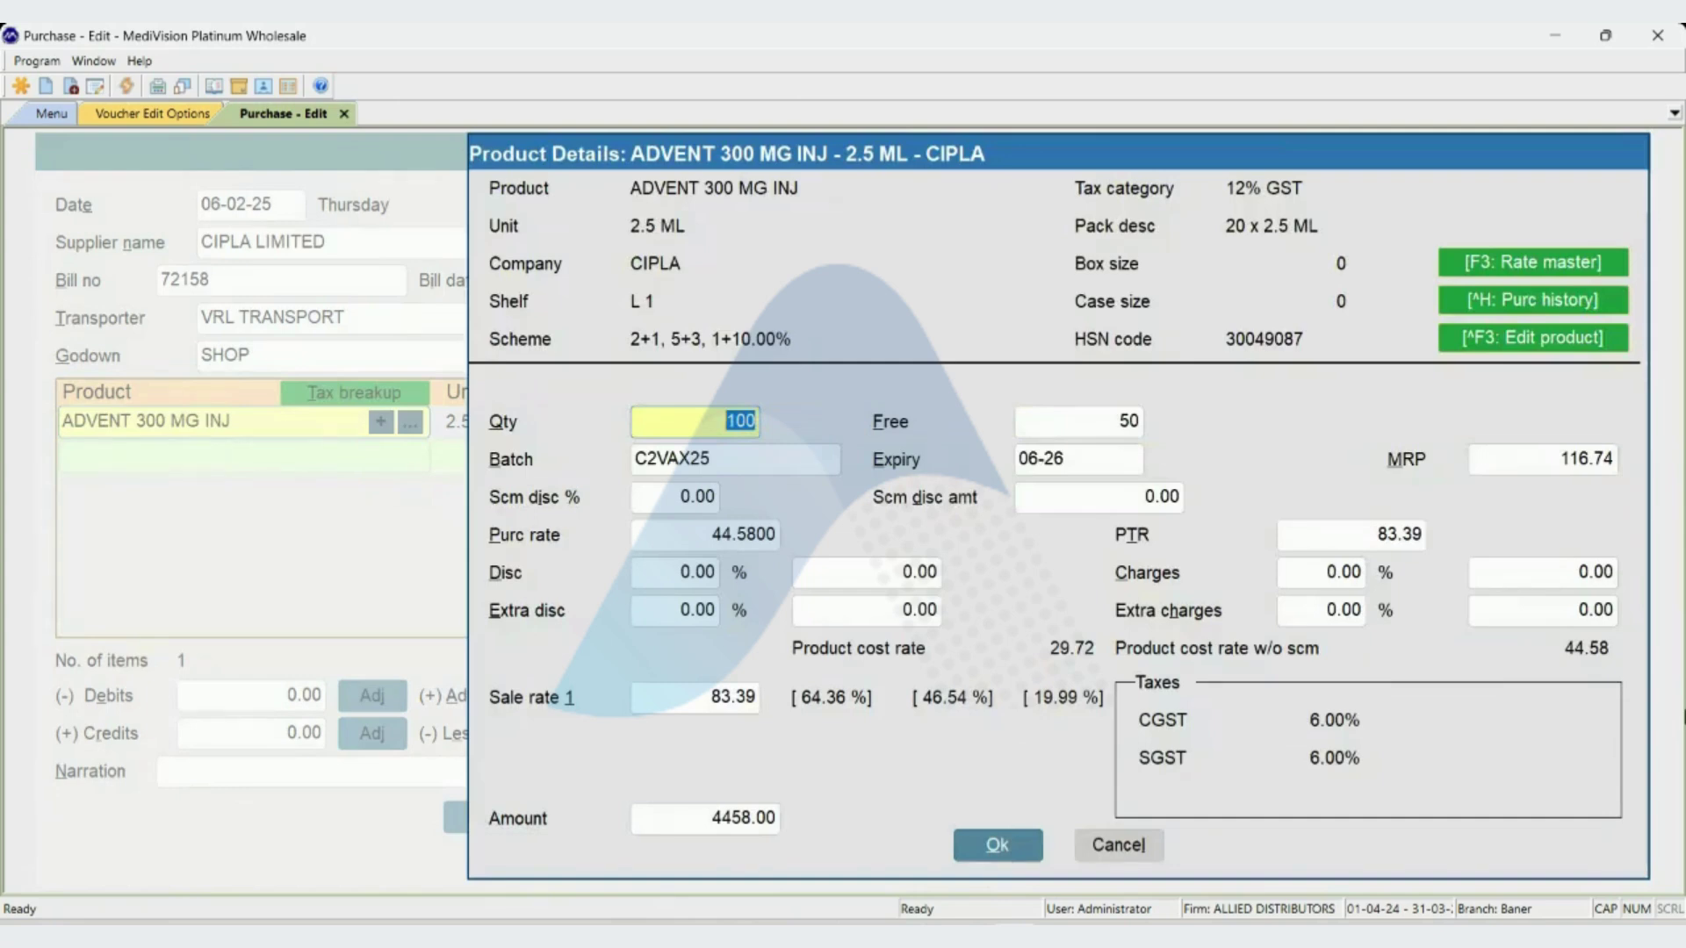
{"action": "key", "text": "Return"}
{"action": "key", "text": "Return"}
{"action": "key", "text": "Return"}
{"action": "key", "text": "Return"}
{"action": "key", "text": "Return"}
{"action": "key", "text": "Return"}
{"action": "key", "text": "Return"}
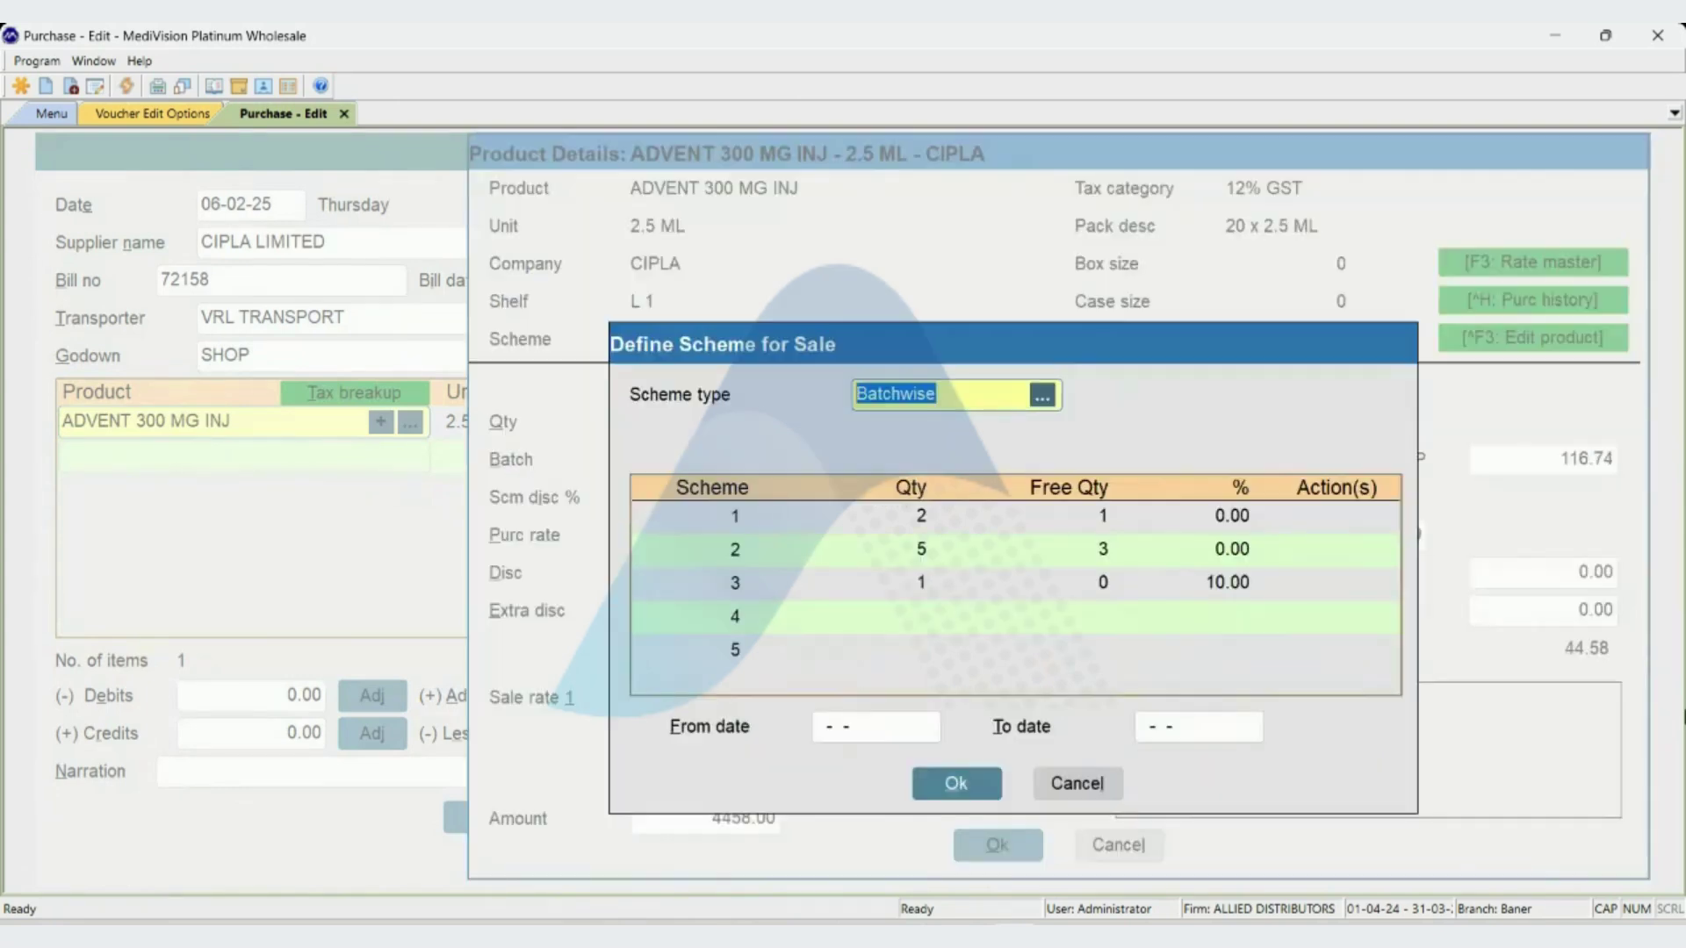
- Keep the Batchwise sale scheme rows 2+1, 5+3 and 1+10.00% for ADVENT 300 MG INJ
{"action": "key", "text": "Return"}
{"action": "key", "text": "Return"}
{"action": "key", "text": "Return"}
{"action": "key", "text": "Return"}
{"action": "key", "text": "Return"}
{"action": "key", "text": "Return"}
{"action": "key", "text": "Return"}
{"action": "key", "text": "Return"}
{"action": "key", "text": "Return"}
{"action": "key", "text": "Return"}
{"action": "key", "text": "Return"}
{"action": "key", "text": "Return"}
{"action": "key", "text": "Return"}
{"action": "key", "text": "Return"}
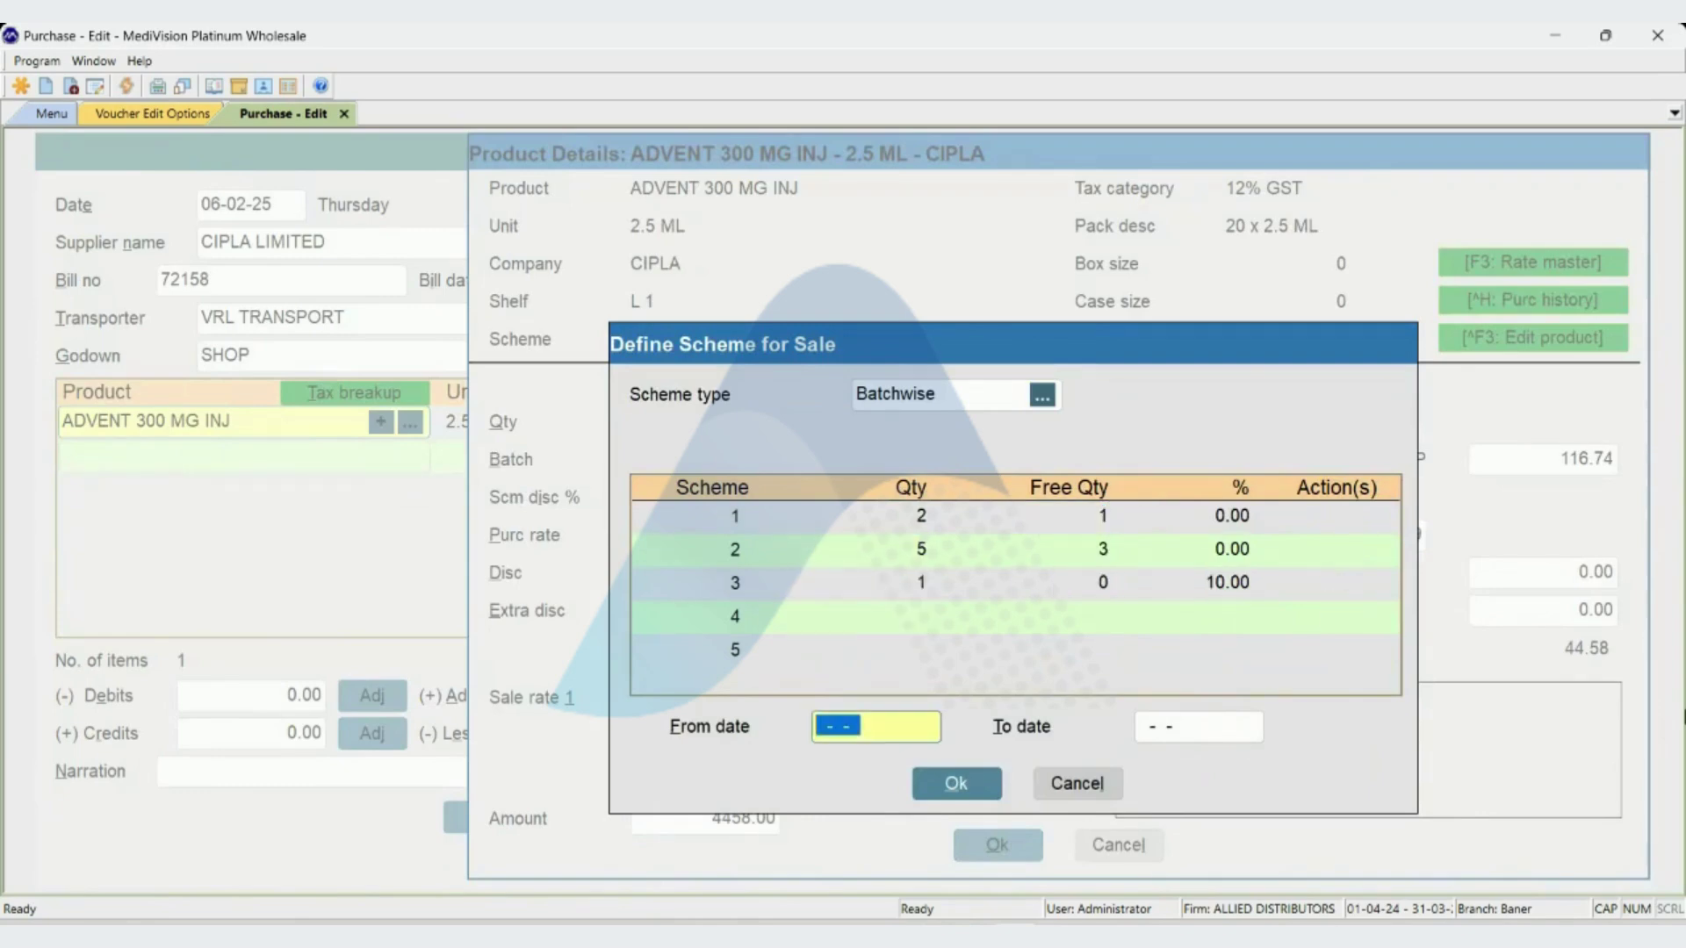
- Leave the scheme dates empty, keep the ADVENT 300 MG INJ rates and discounts, and accept the product line
{"action": "key", "text": "Return"}
{"action": "key", "text": "Return"}
{"action": "key", "text": "Return"}
{"action": "key", "text": "Return"}
{"action": "key", "text": "Return"}
{"action": "key", "text": "Return"}
{"action": "key", "text": "Return"}
{"action": "key", "text": "Return"}
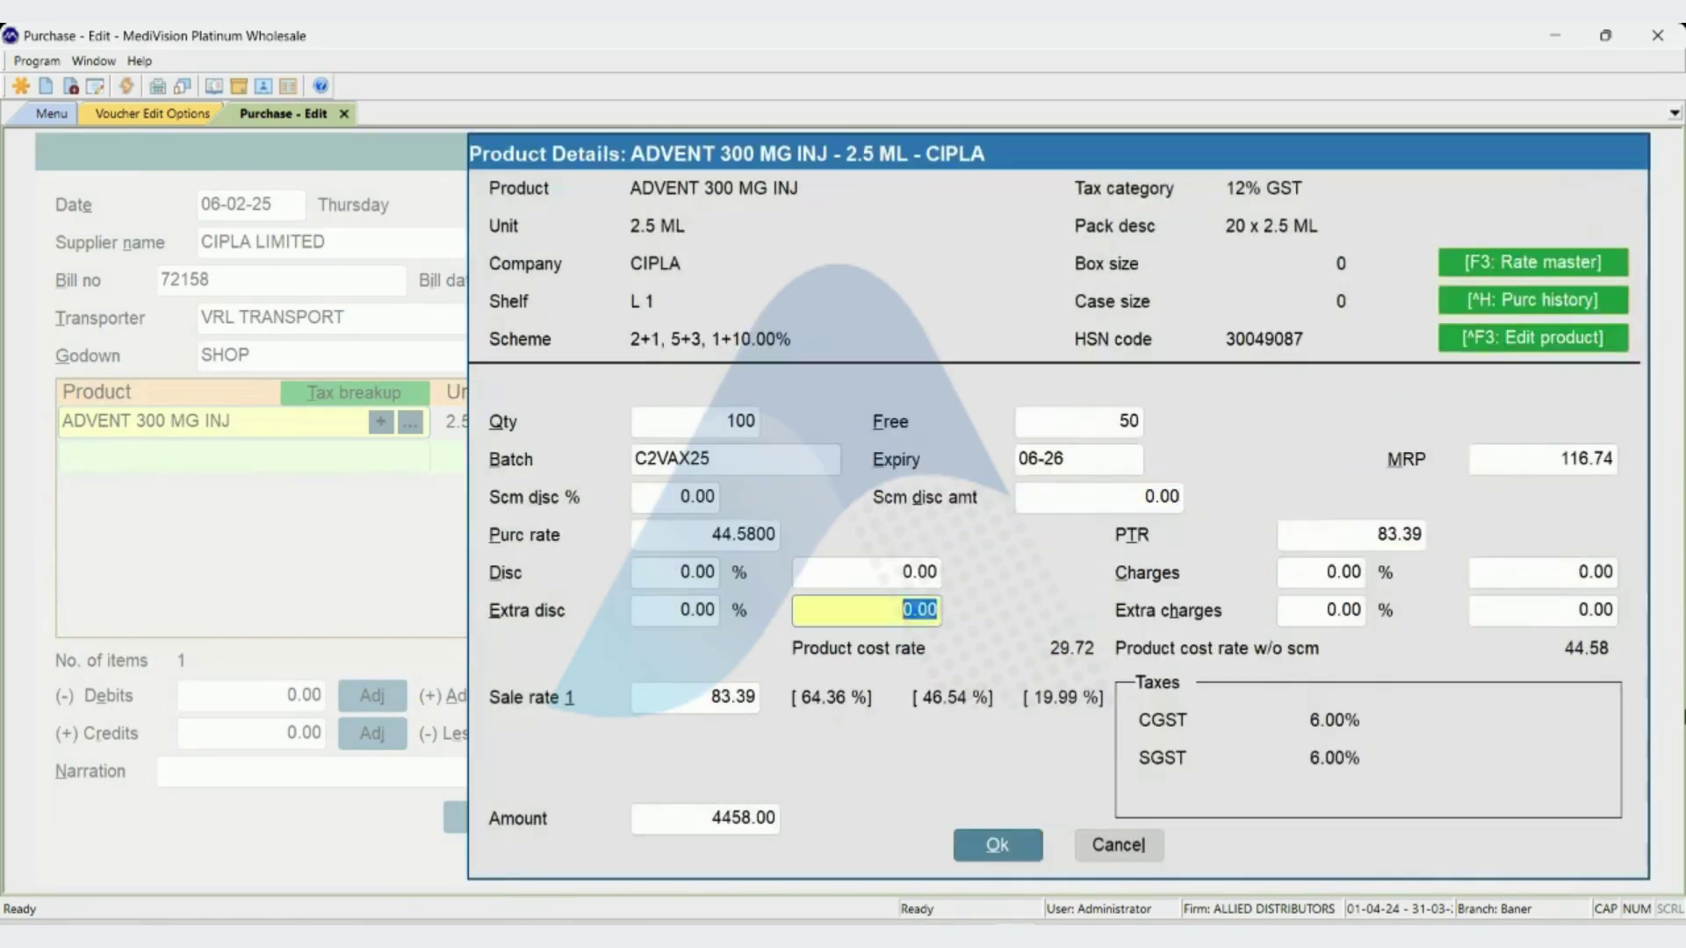
{"action": "key", "text": "Return"}
{"action": "key", "text": "Return"}
{"action": "key", "text": "Return"}
{"action": "key", "text": "Return"}
{"action": "key", "text": "Return"}
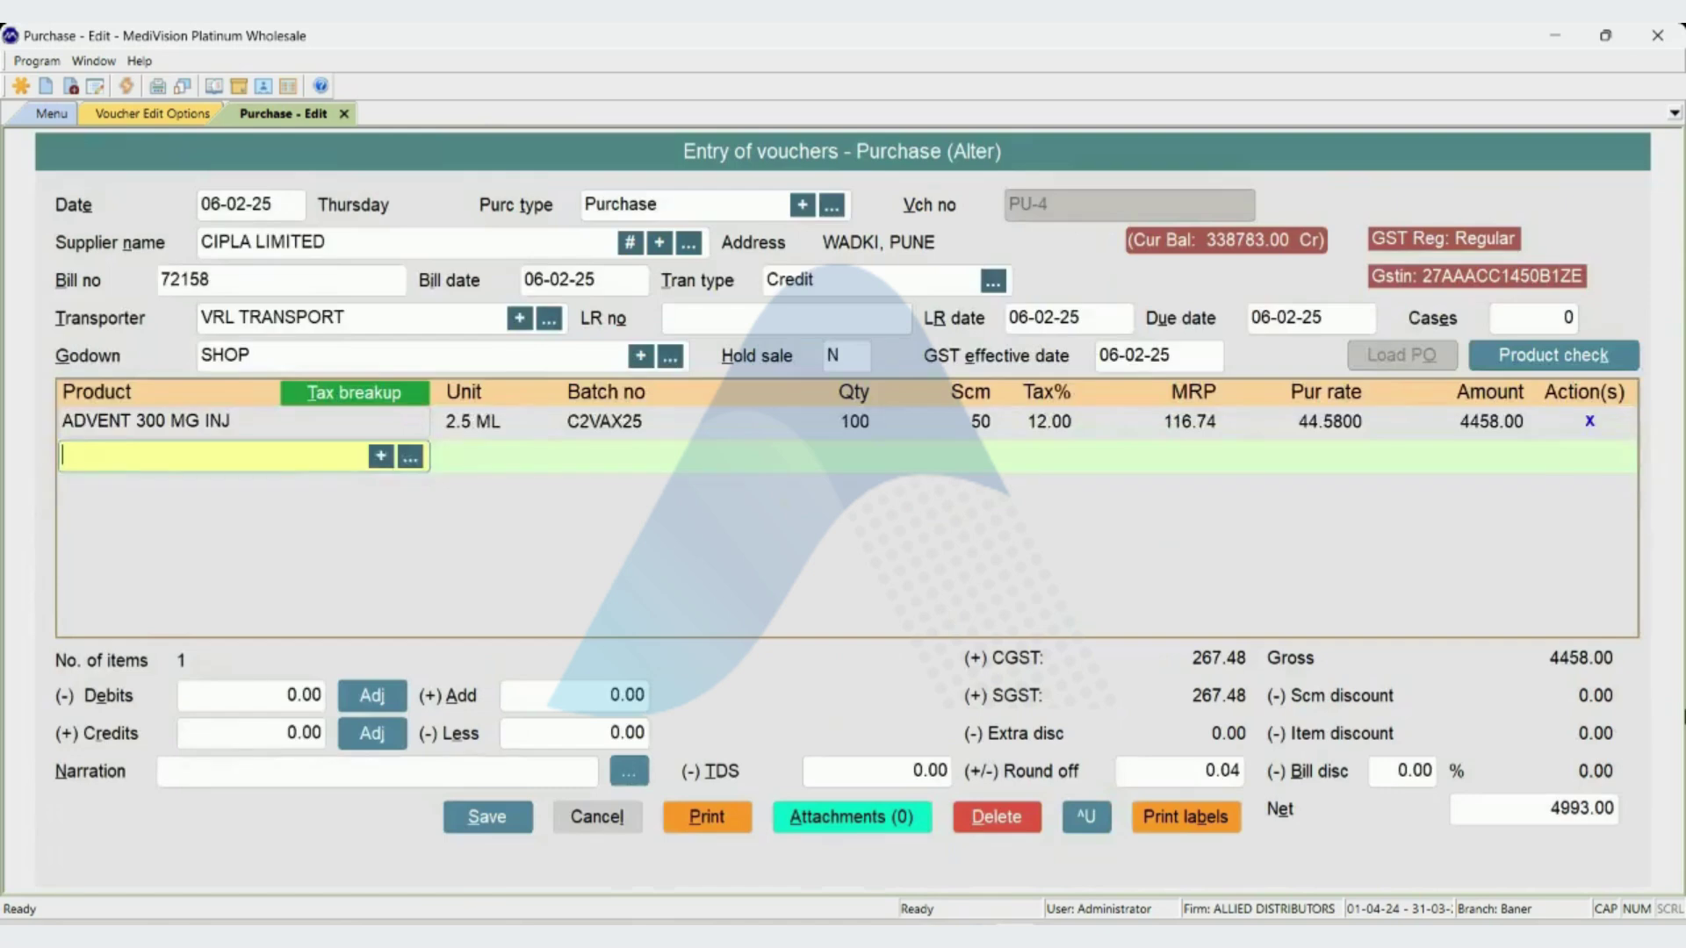
- Finish the product list, keep the bill totals and narration as they are, and save the altered voucher
{"action": "key", "text": "Return"}
{"action": "key", "text": "Return"}
{"action": "key", "text": "Return"}
{"action": "key", "text": "Return"}
{"action": "key", "text": "Return"}
{"action": "key", "text": "Return"}
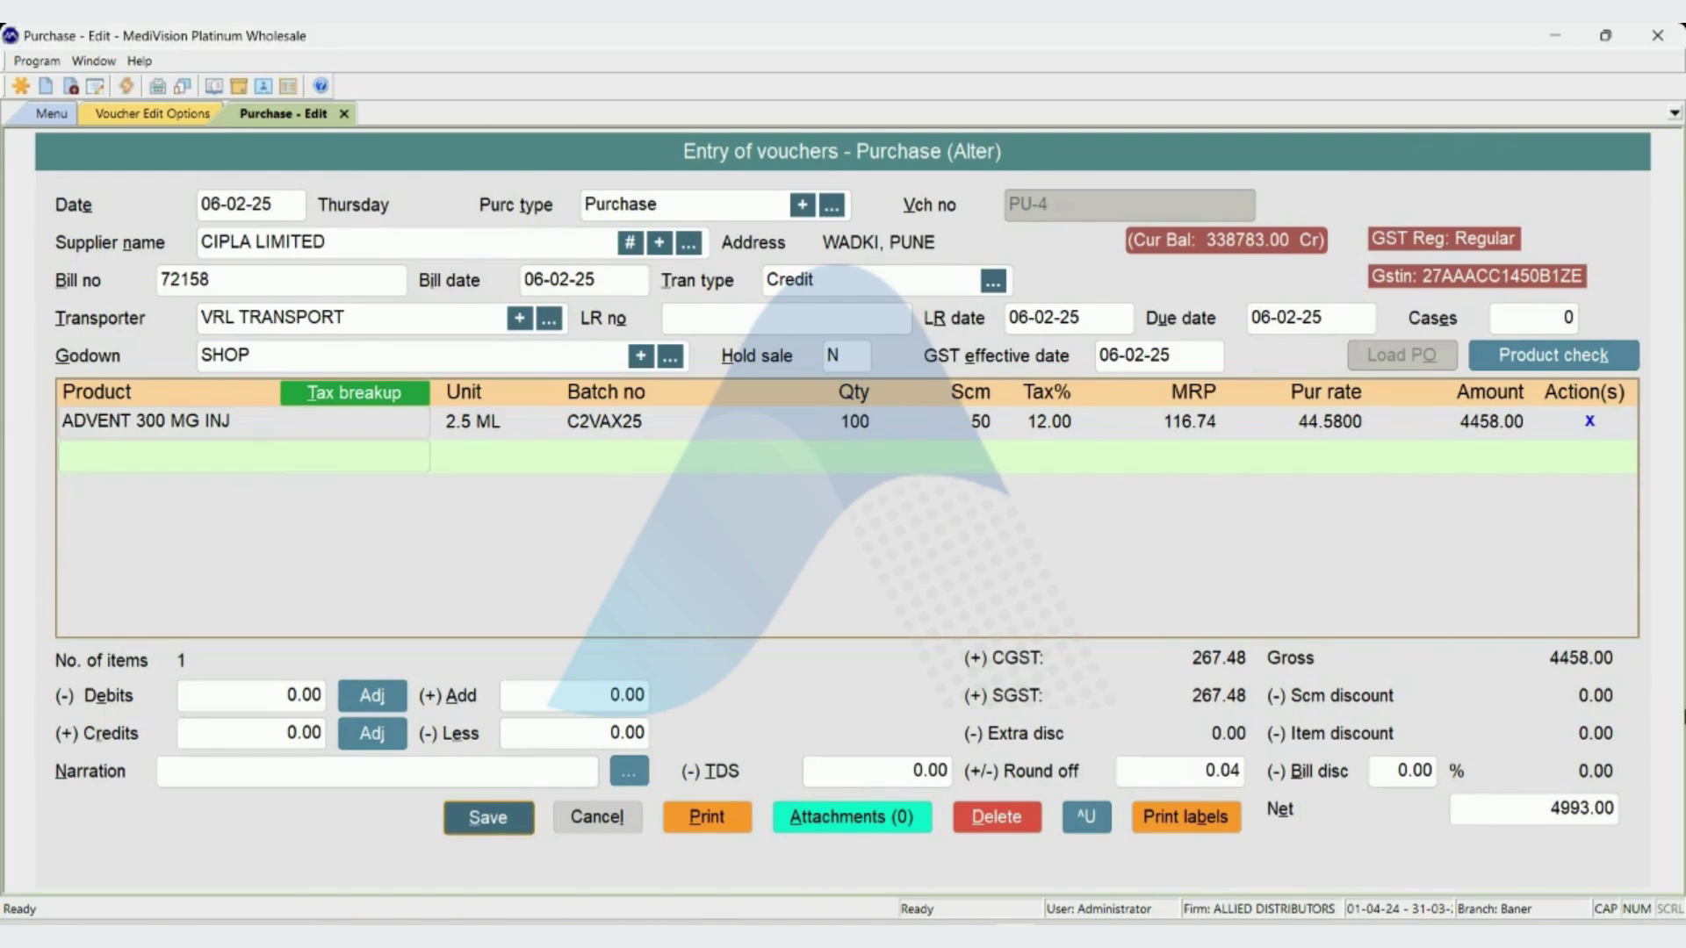
{"action": "key", "text": "Return"}
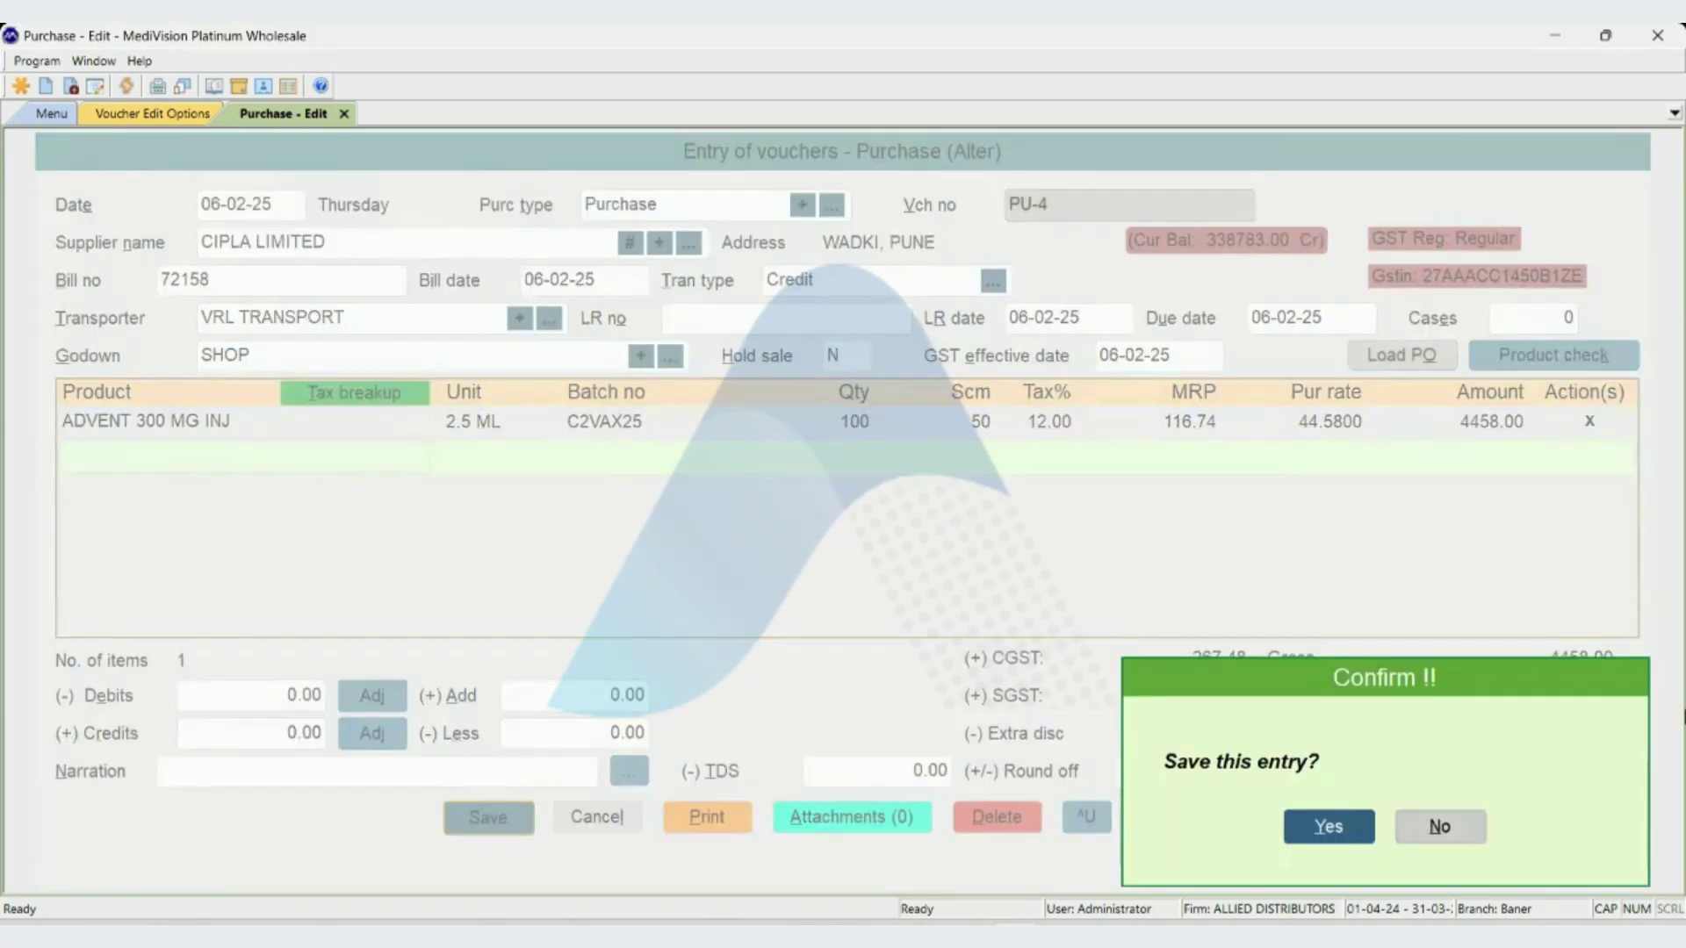
{"action": "key", "text": "Return"}
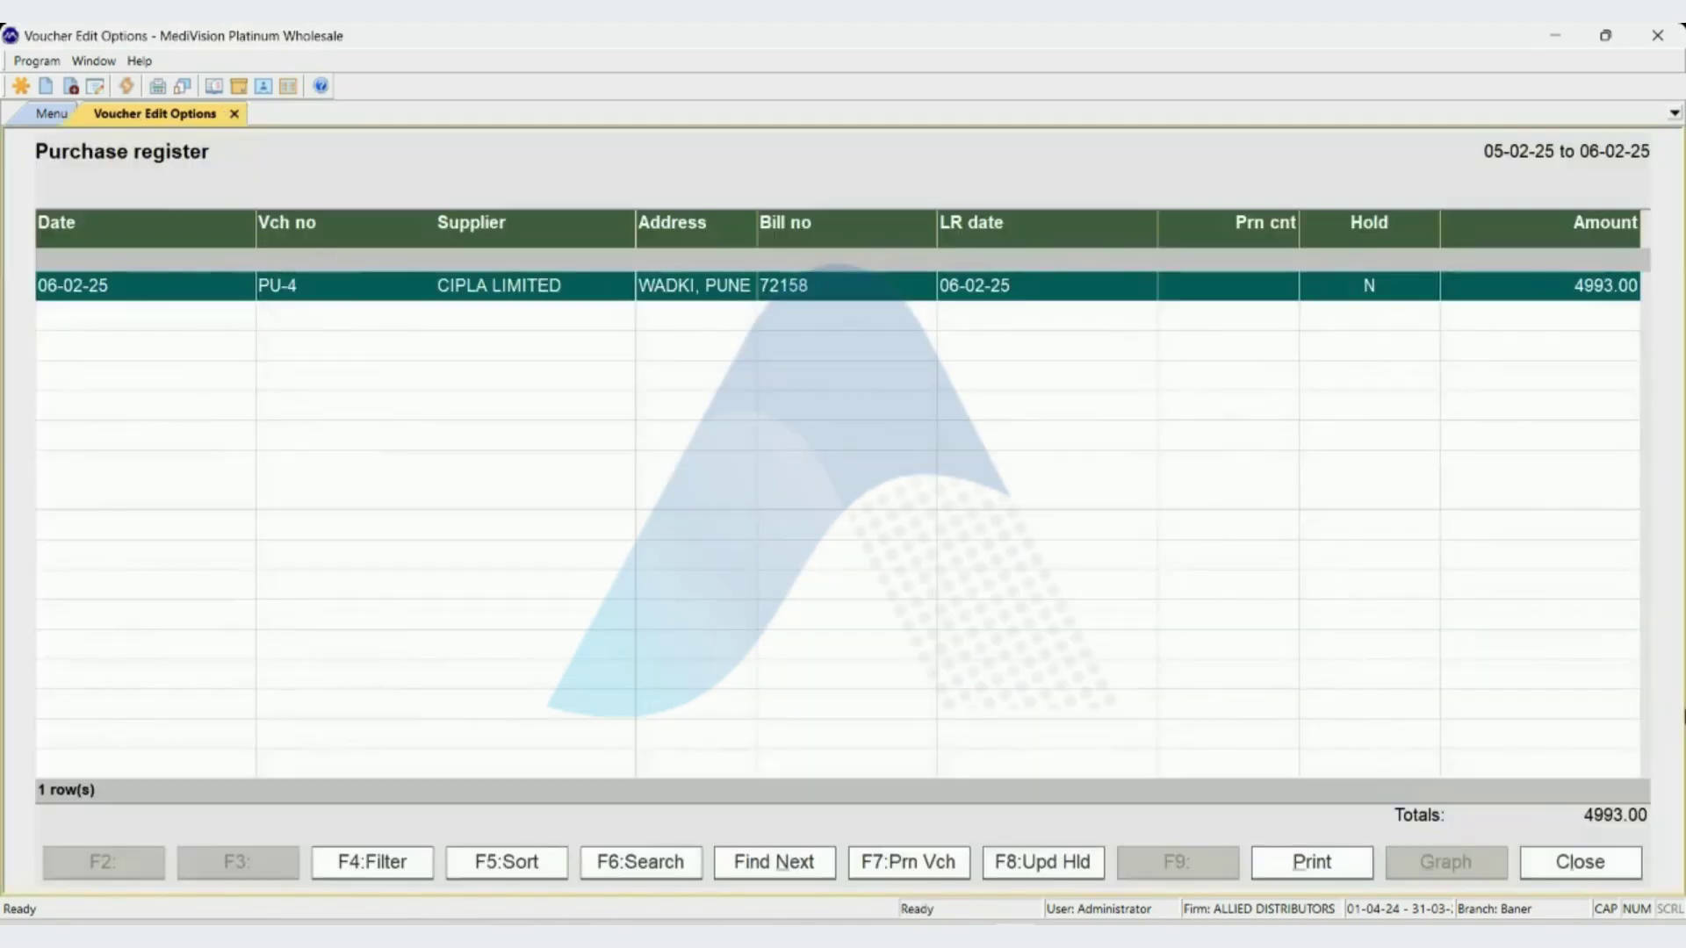
- Reopen the CIPLA LIMITED voucher from the purchase register to review it, and close it without changes
{"action": "key", "text": "Return"}
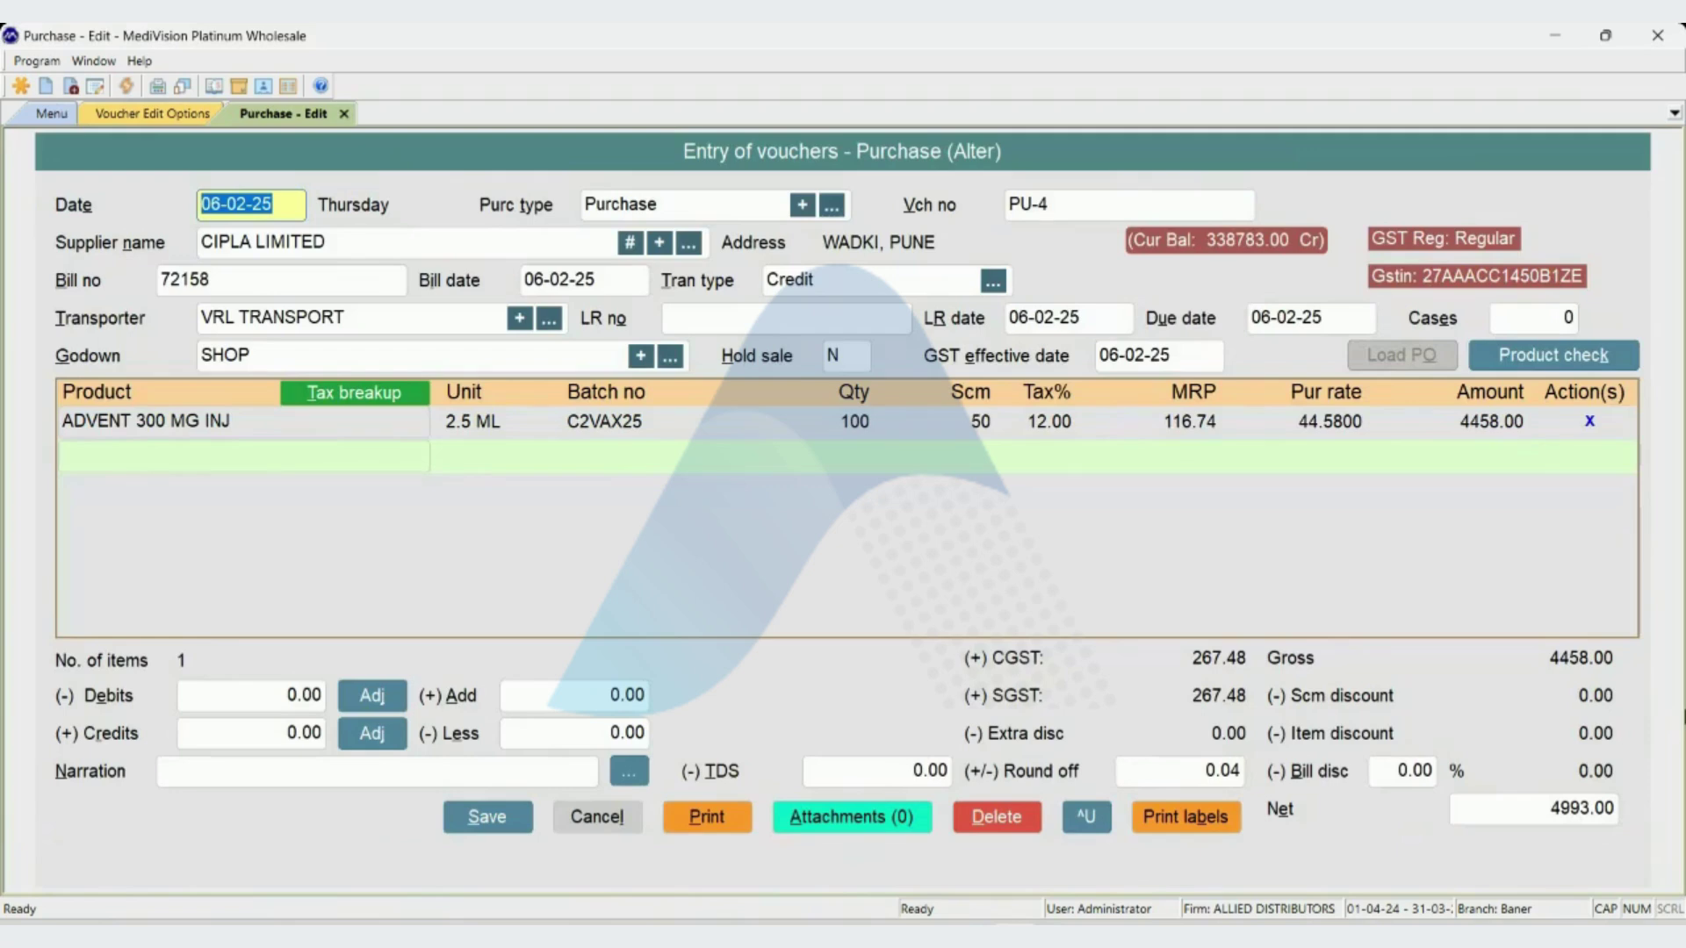
{"action": "key", "text": "Escape"}
{"action": "key", "text": "Return"}
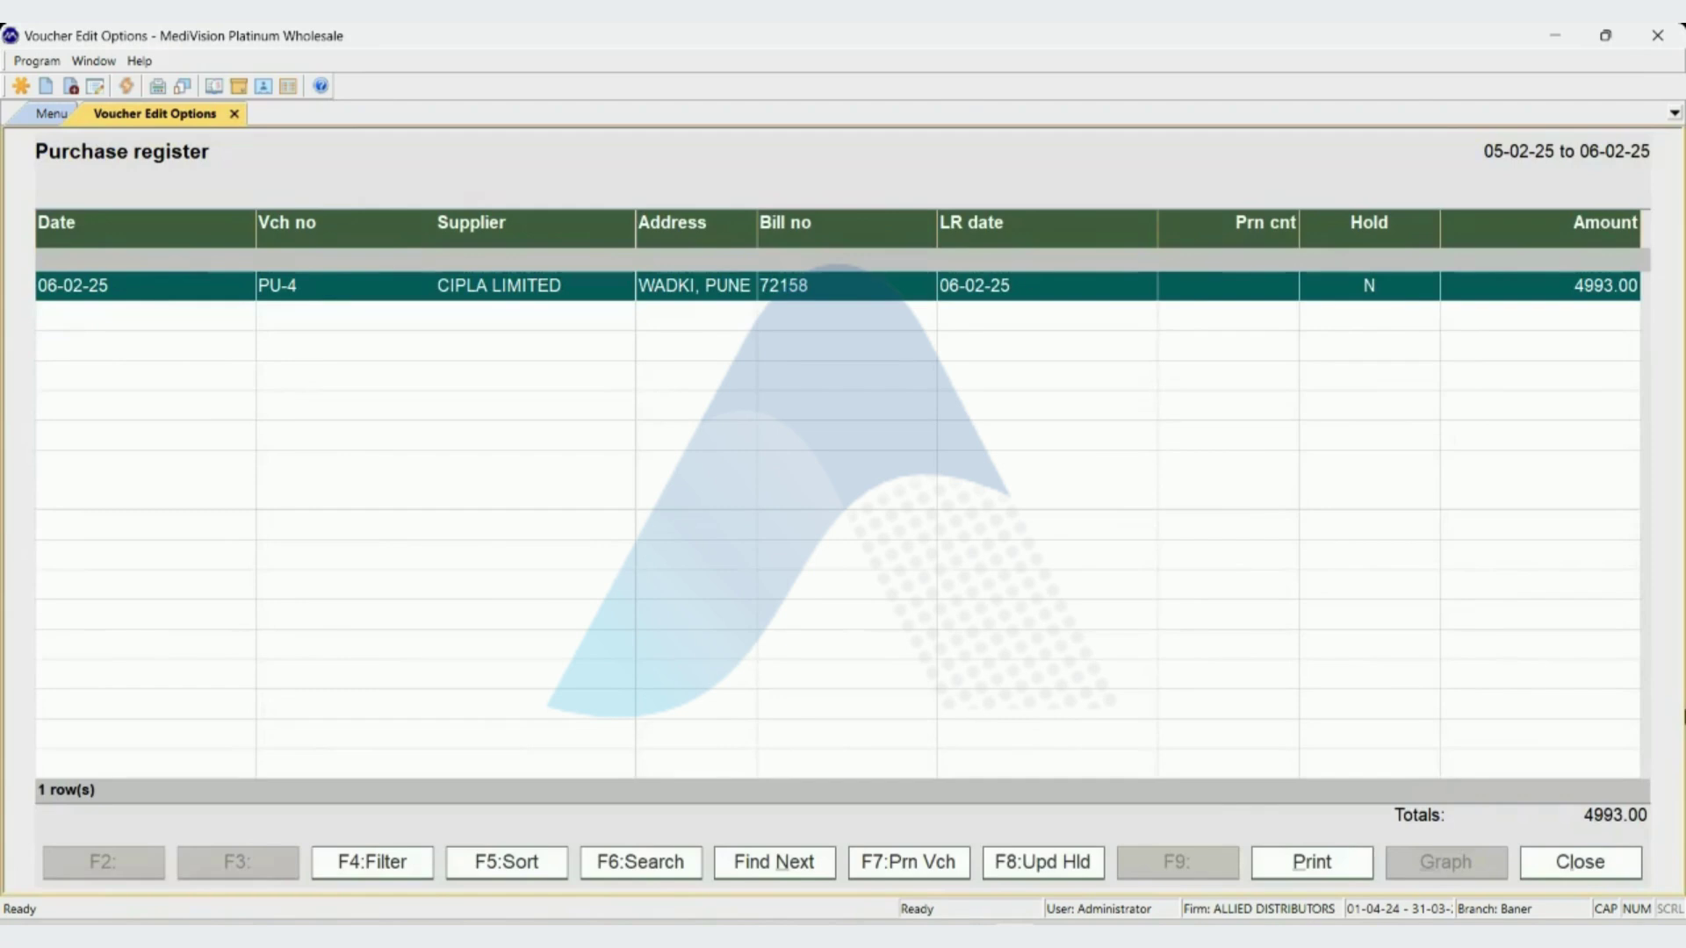
- Try deleting the entire CIPLA LIMITED purchase voucher, but decline the deletion and go back to the purchase register
{"action": "key", "text": "Return"}
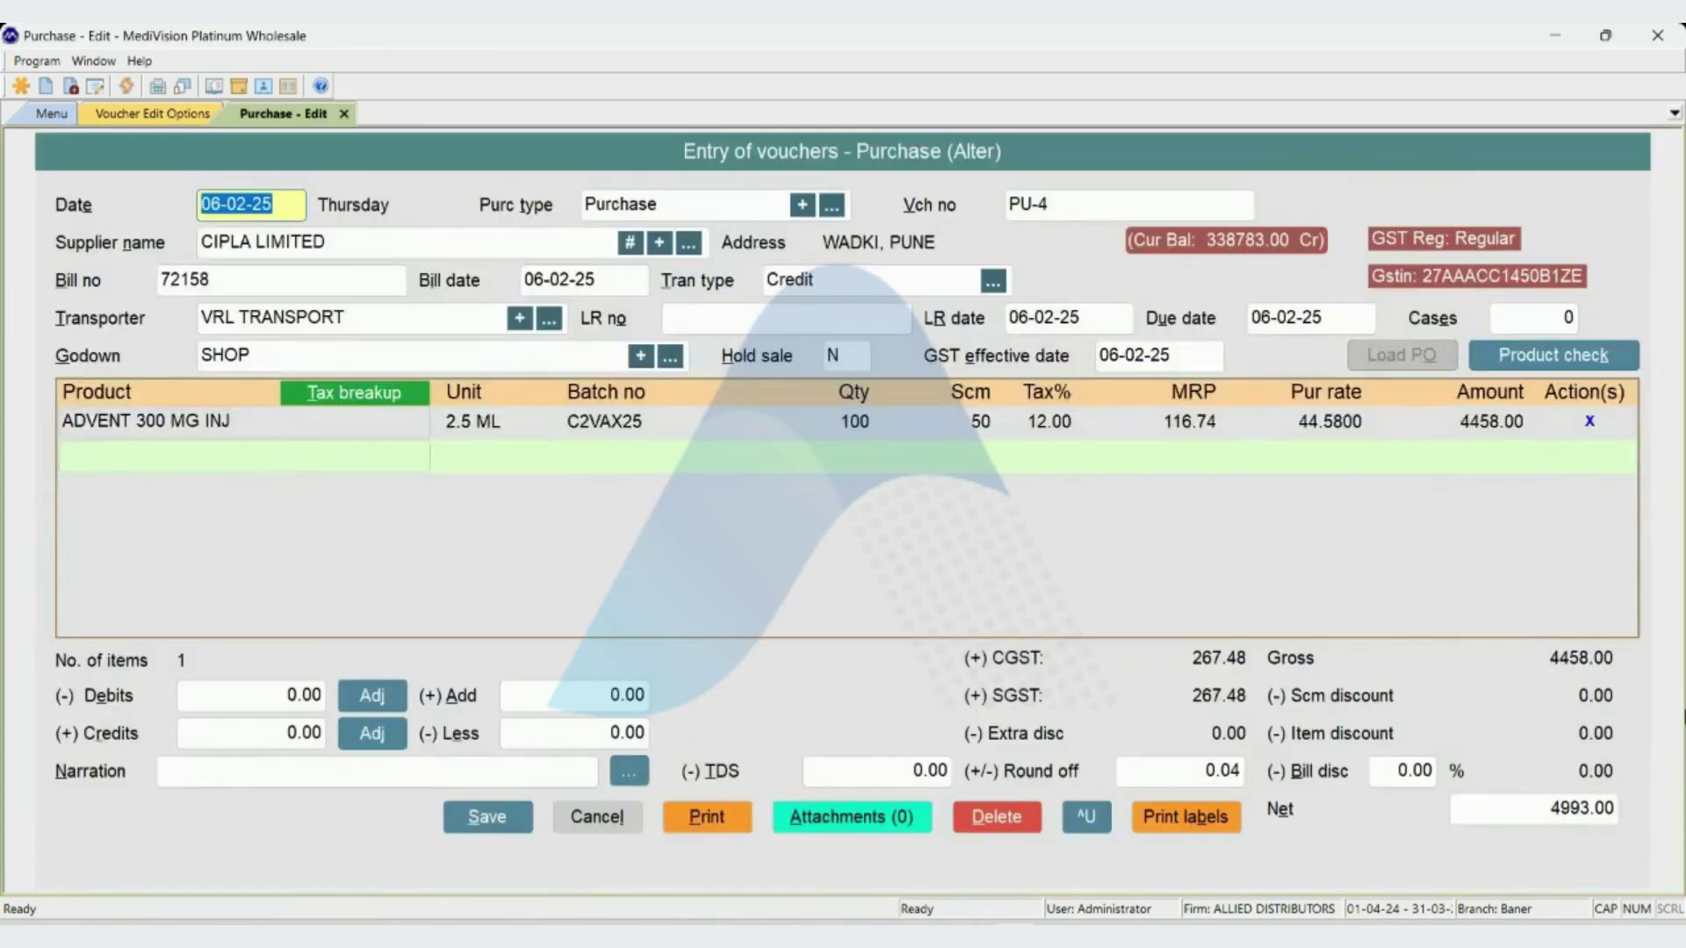
{"action": "key", "text": "alt+d"}
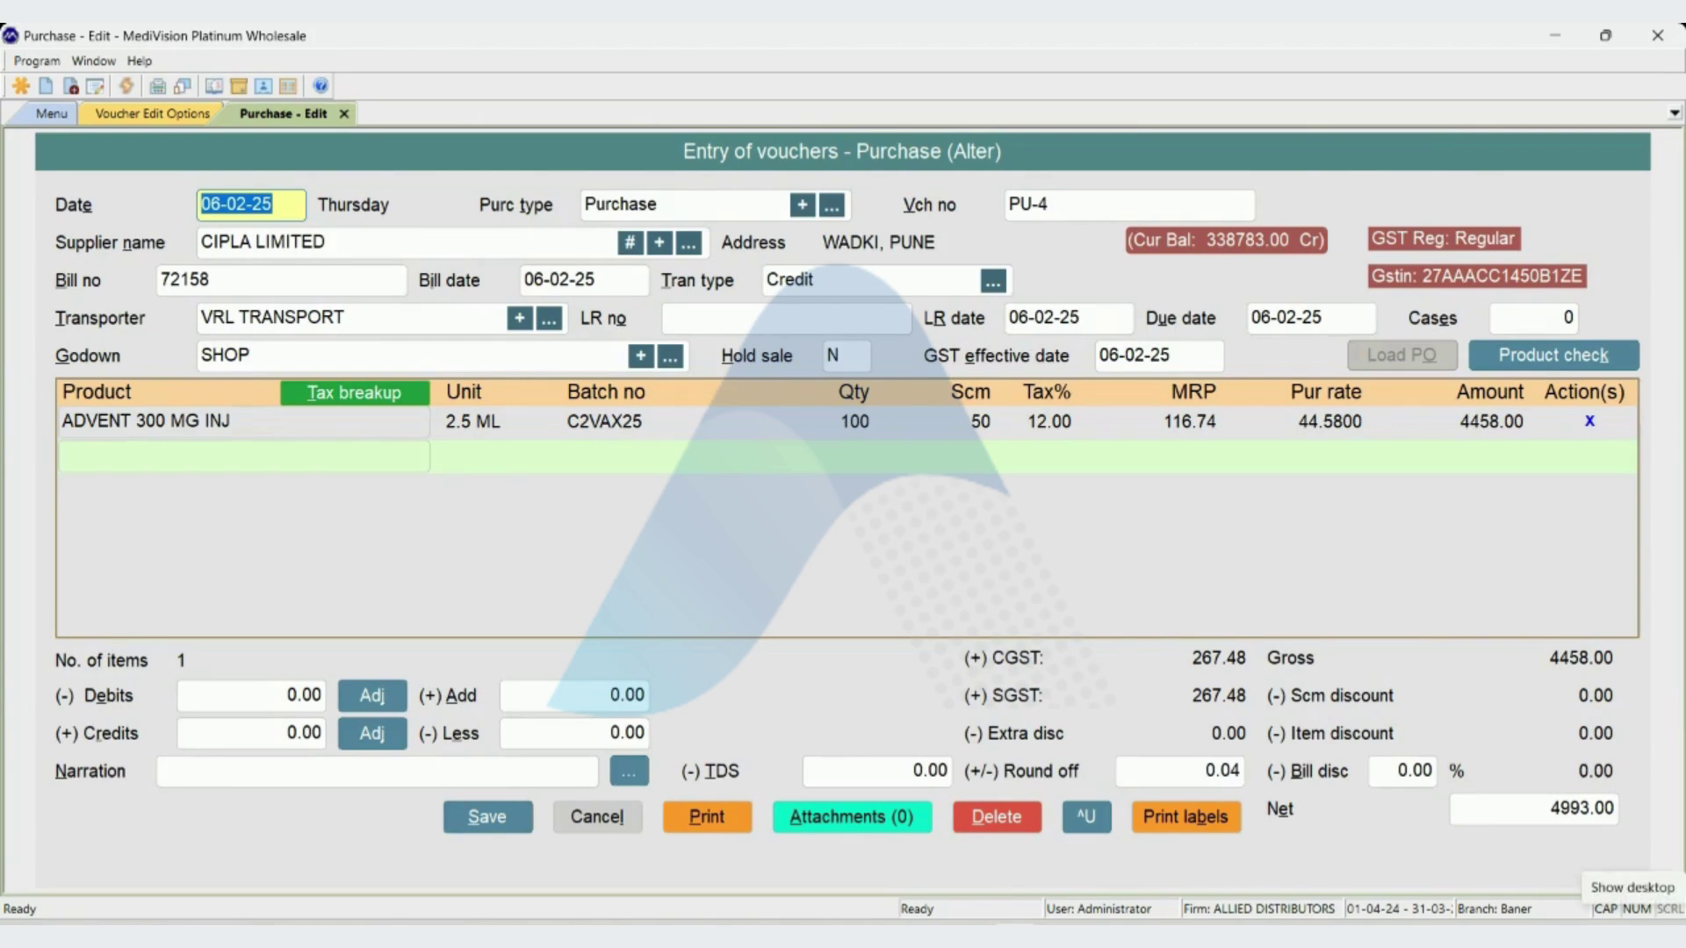
{"action": "key", "text": "alt+d"}
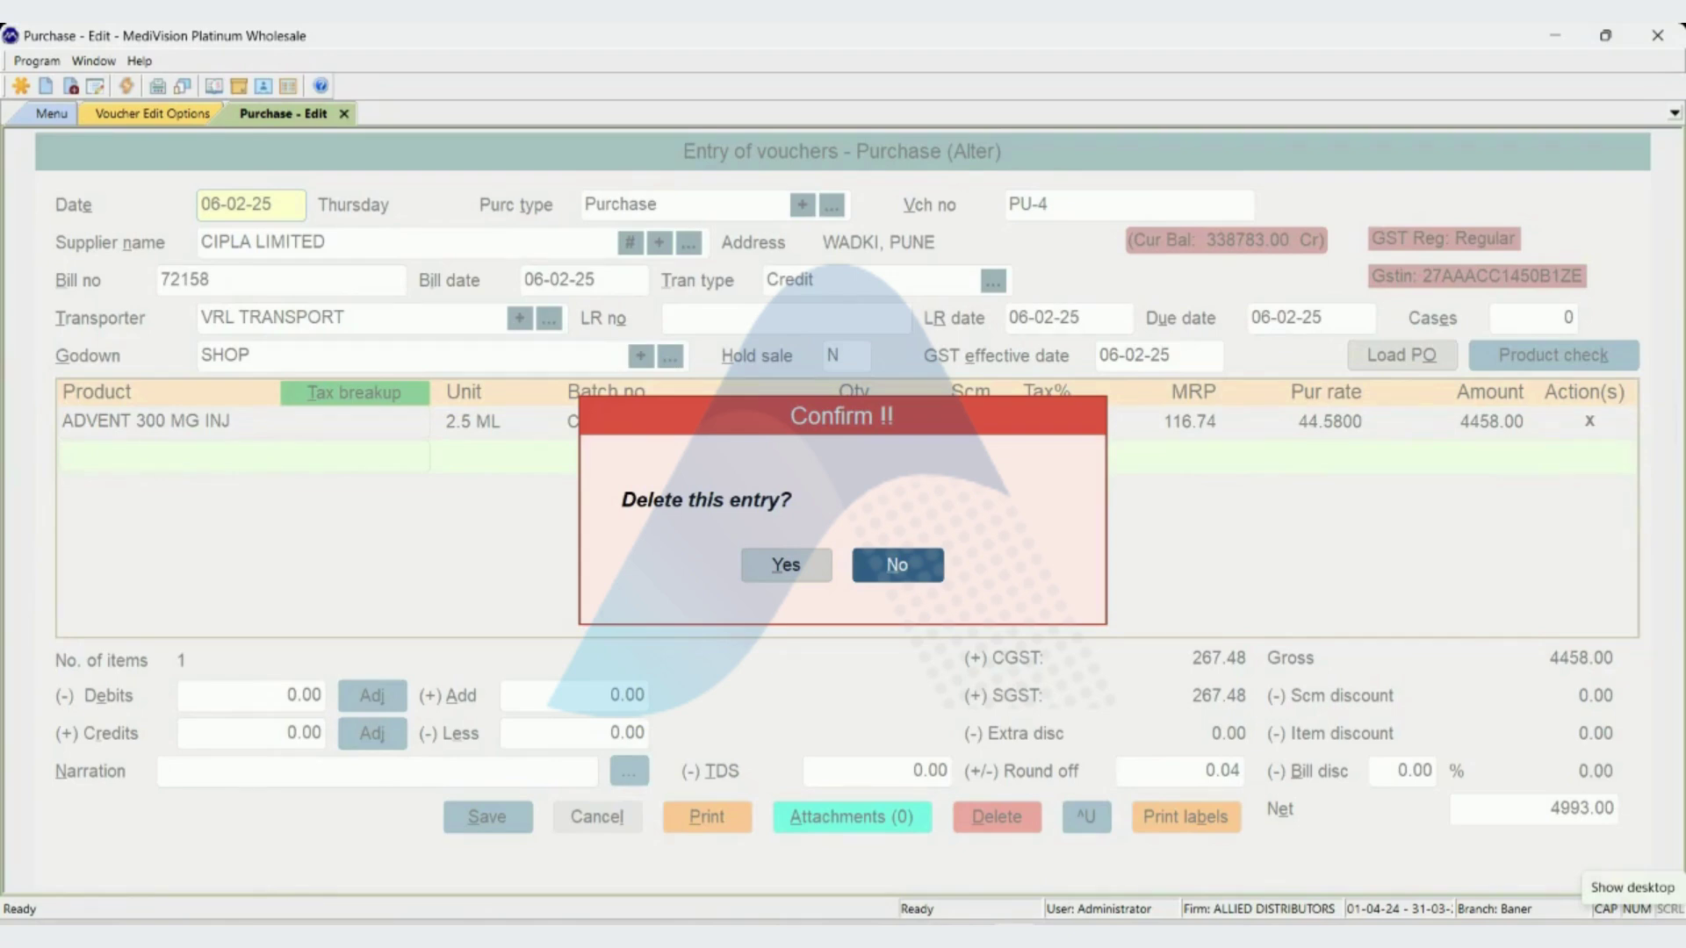
{"action": "key", "text": "Escape"}
{"action": "key", "text": "Escape"}
{"action": "key", "text": "Return"}
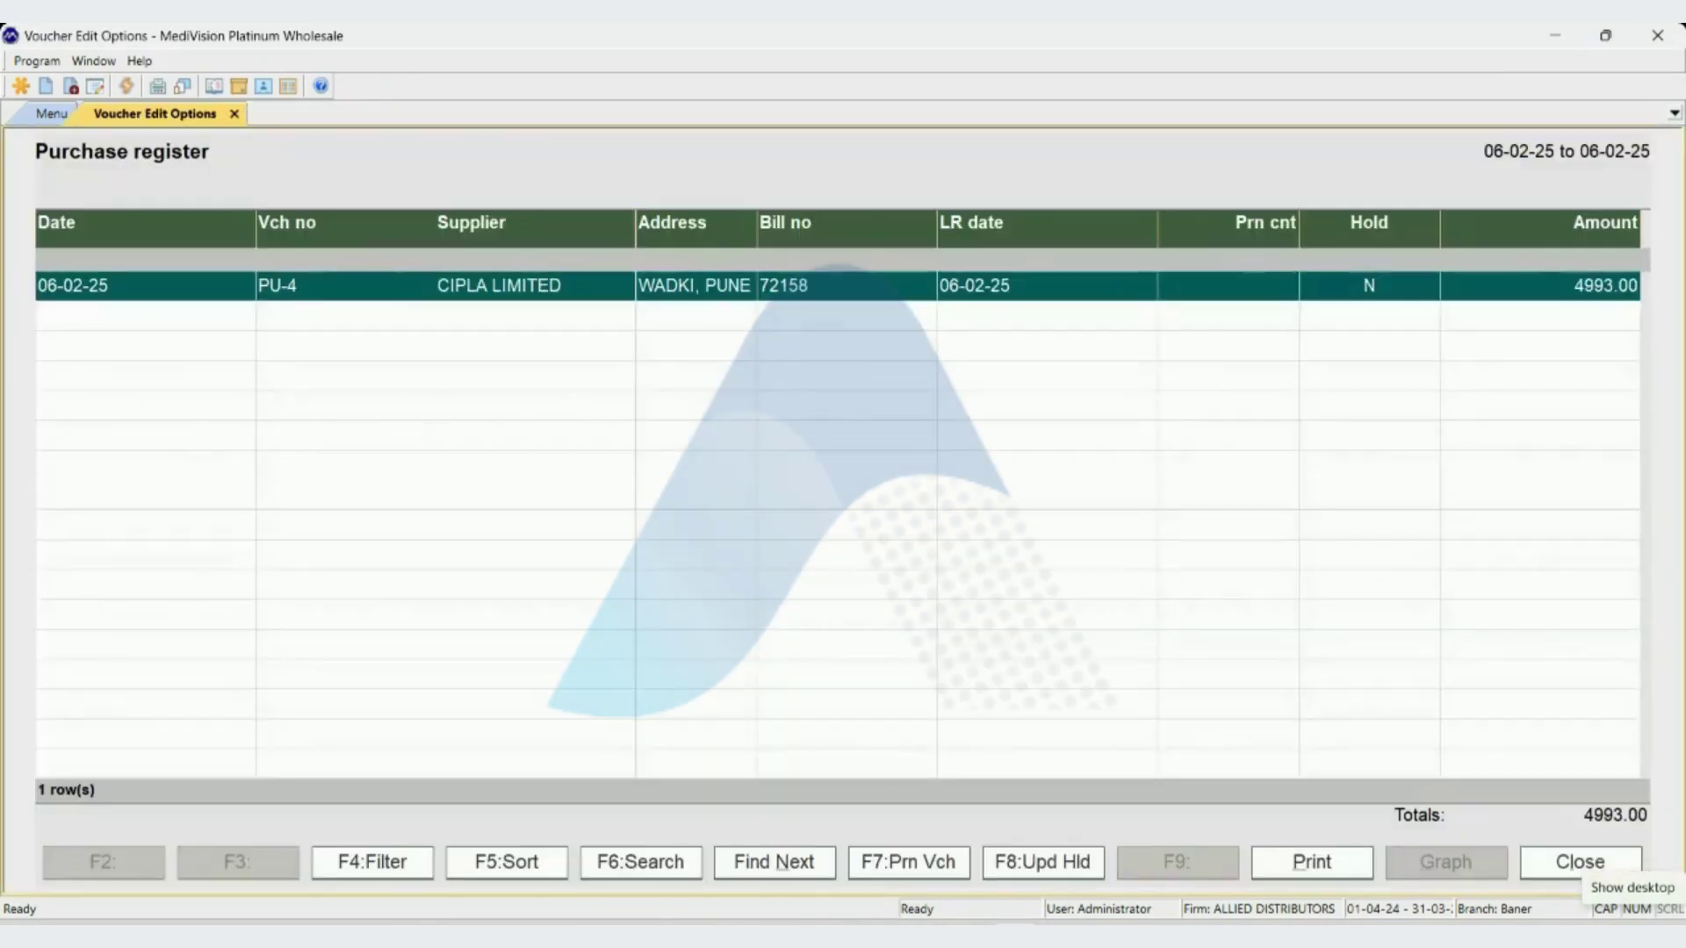
- Close the purchase register and the voucher edit options to return to the main menu
{"action": "key", "text": "Escape"}
{"action": "key", "text": "Escape"}
{"action": "key", "text": "Escape"}
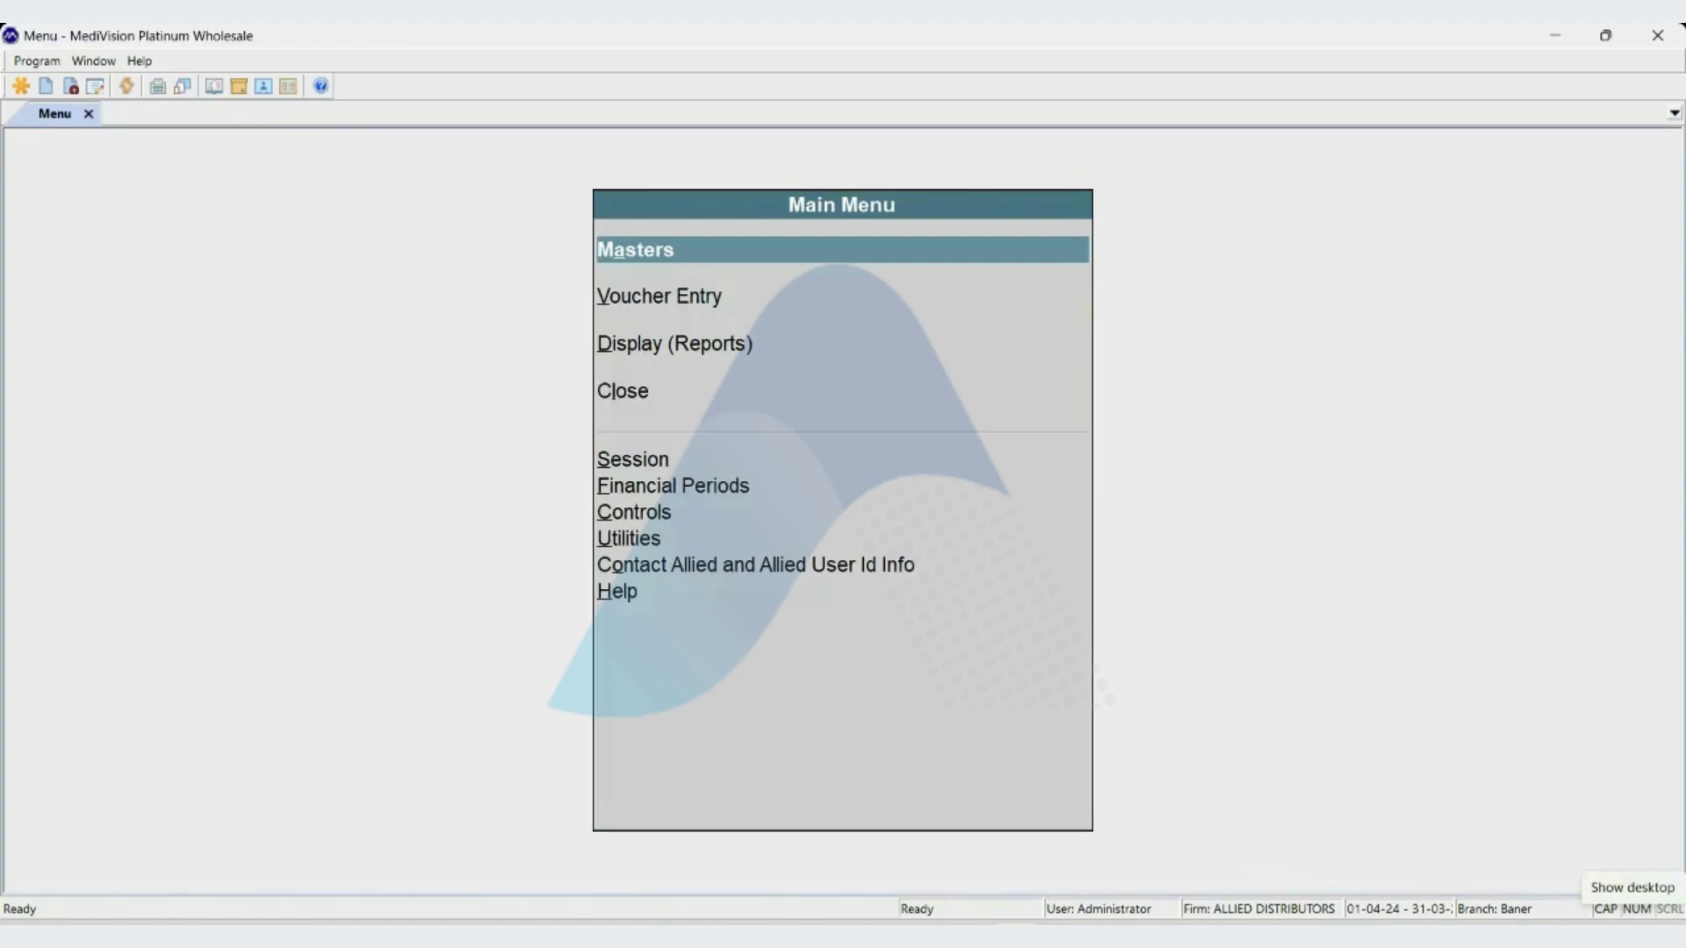